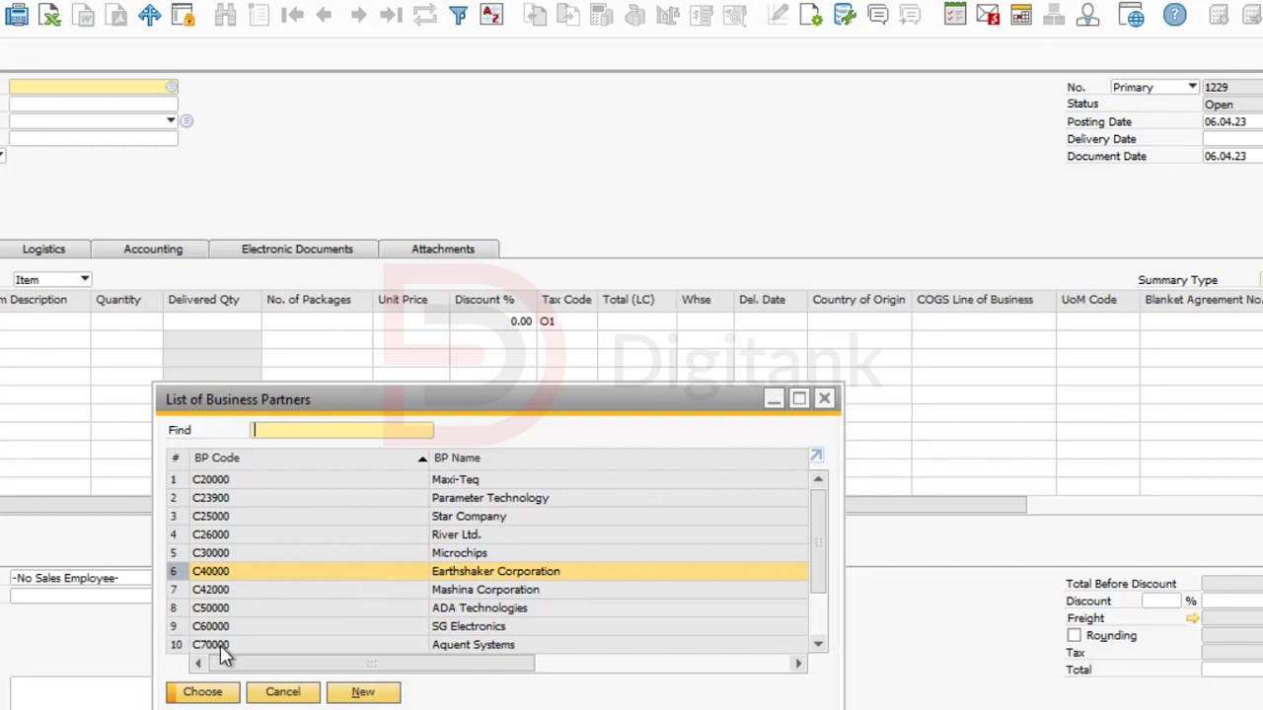
Choose Earthshaker Corporation as the sales order's customer and set the delivery date to 06.04.23.
{"action": "left_click", "coordinate": [225, 693]}
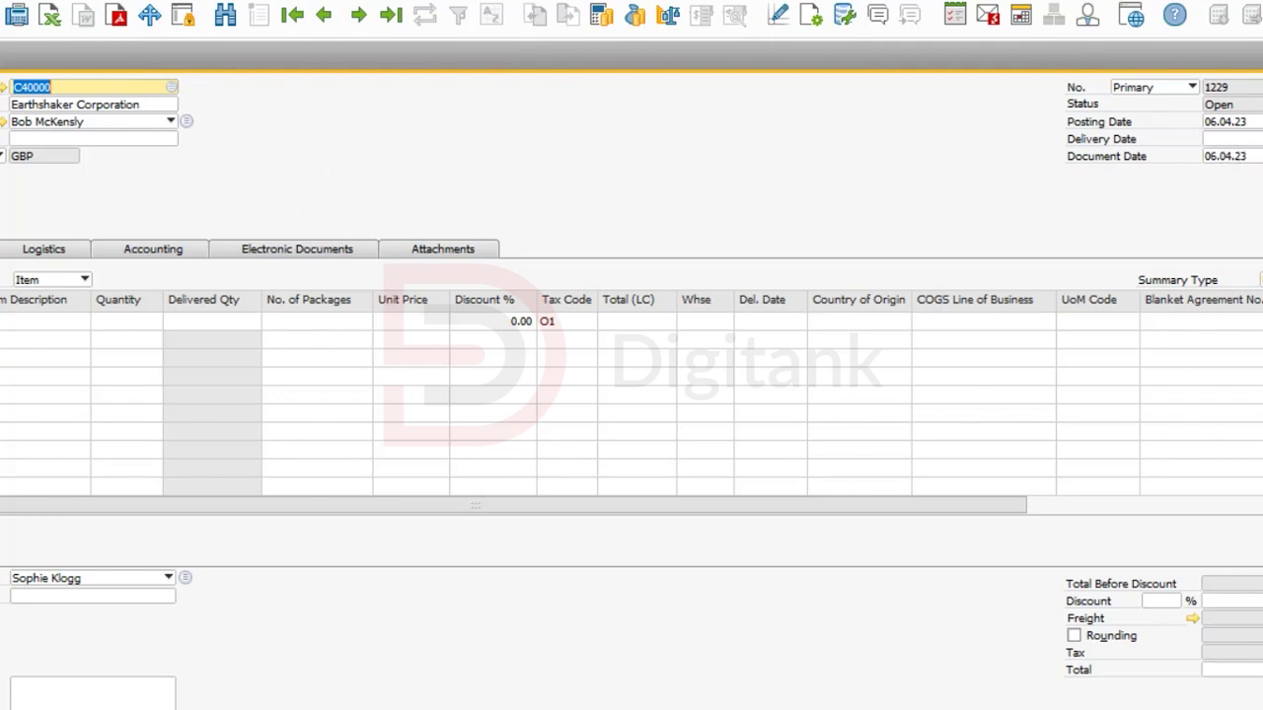
{"action": "left_click", "coordinate": [1251, 139]}
{"action": "left_click", "coordinate": [1261, 140]}
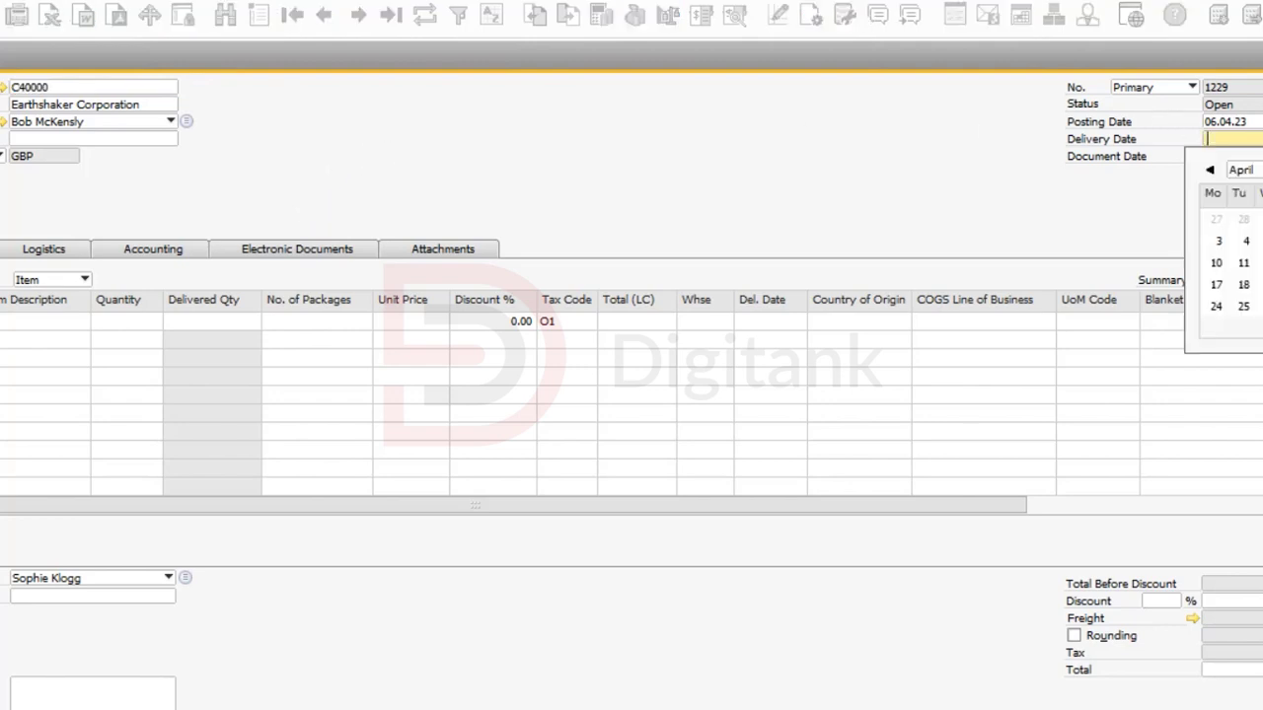
{"action": "left_click", "coordinate": [1262, 241]}
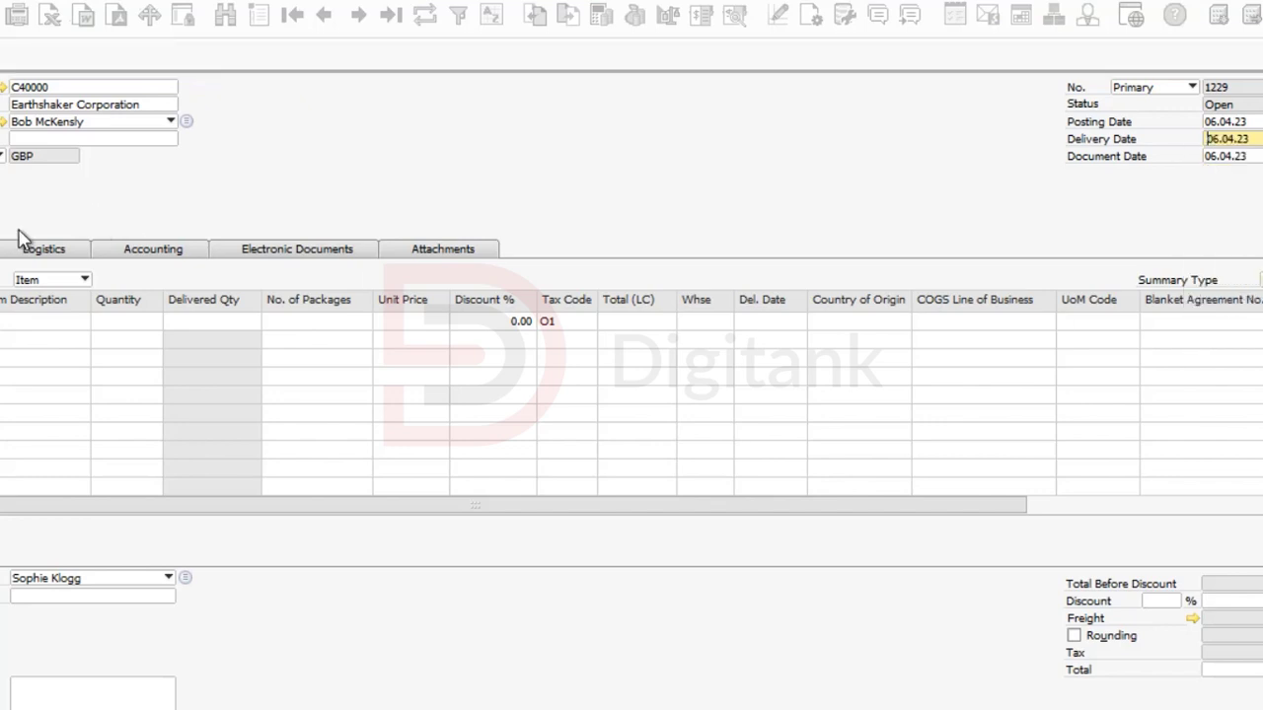
Add the three items J.B. Officeprint 1420, J.B. Officeprint 1111 and J.B. Officeprint 1186 to the sales order.
{"action": "left_click", "coordinate": [0, 322]}
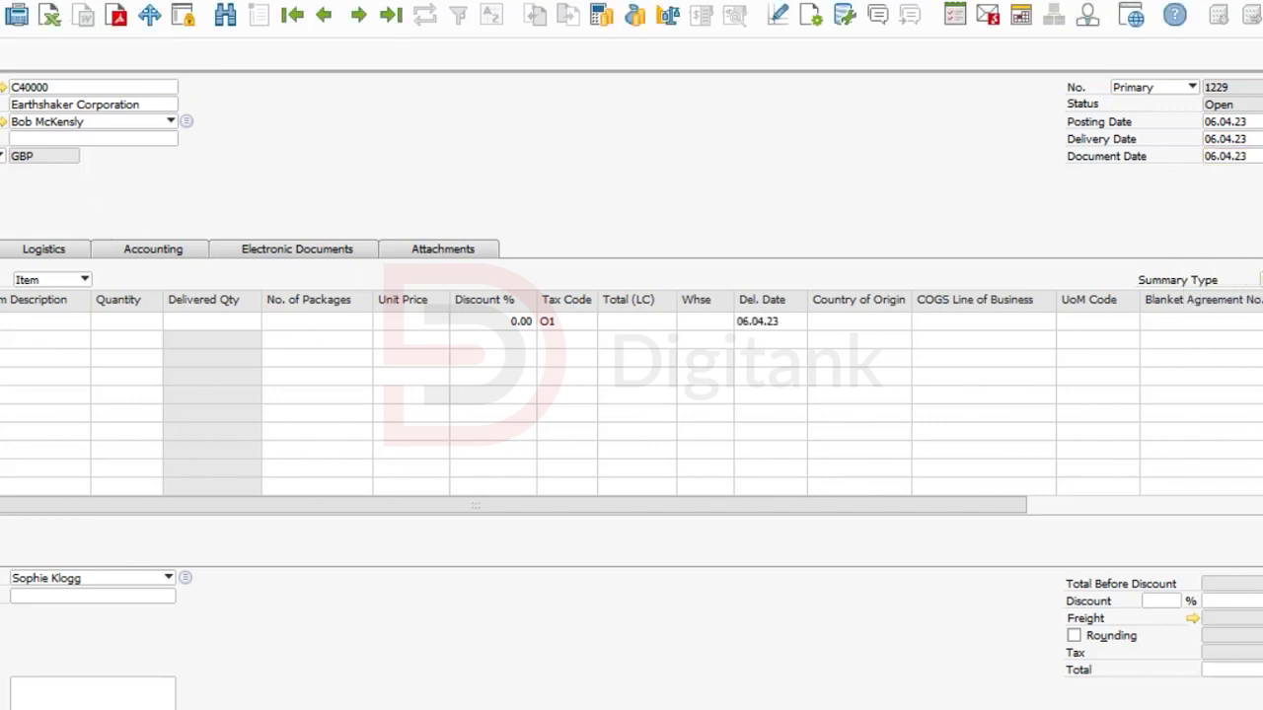
{"action": "left_click", "coordinate": [0, 322]}
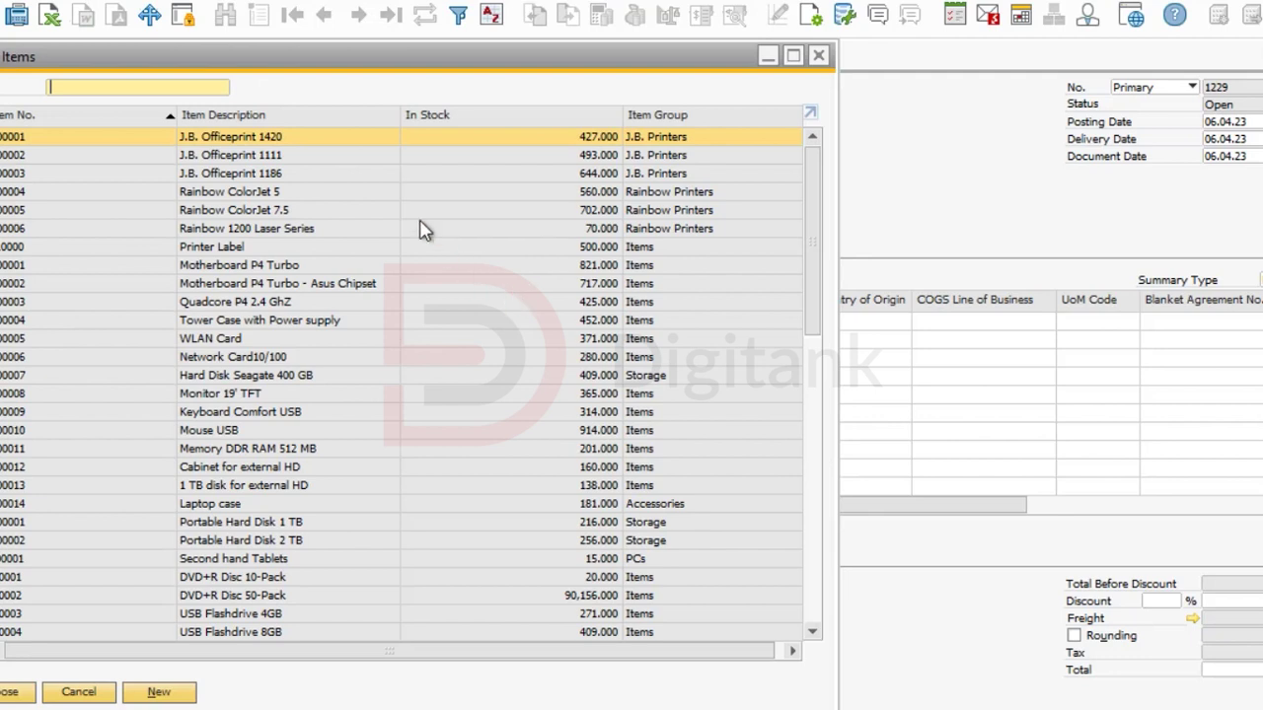
{"action": "left_click", "coordinate": [299, 158], "text": "ctrl"}
{"action": "left_click", "coordinate": [296, 174], "text": "ctrl"}
{"action": "left_click", "coordinate": [15, 692]}
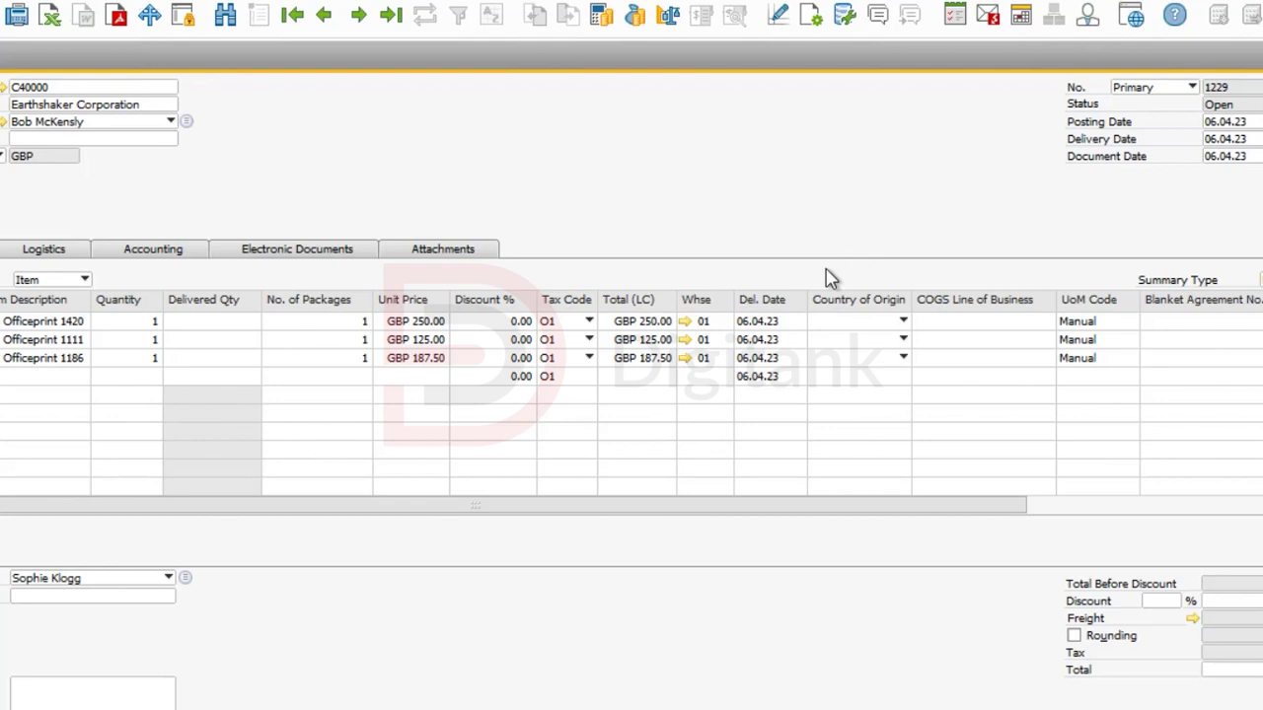
Find the Pick Status column in the sales order's form settings and make it visible in the item table.
{"action": "left_click", "coordinate": [822, 18]}
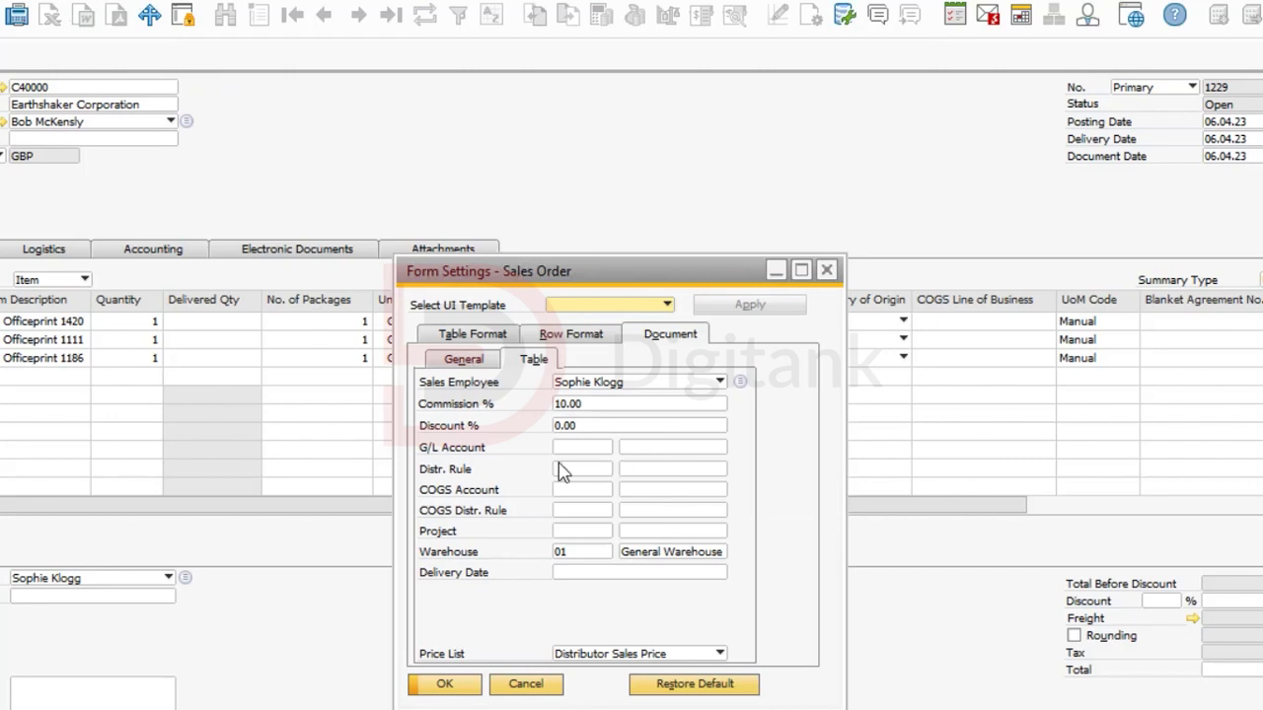
{"action": "left_click", "coordinate": [477, 338]}
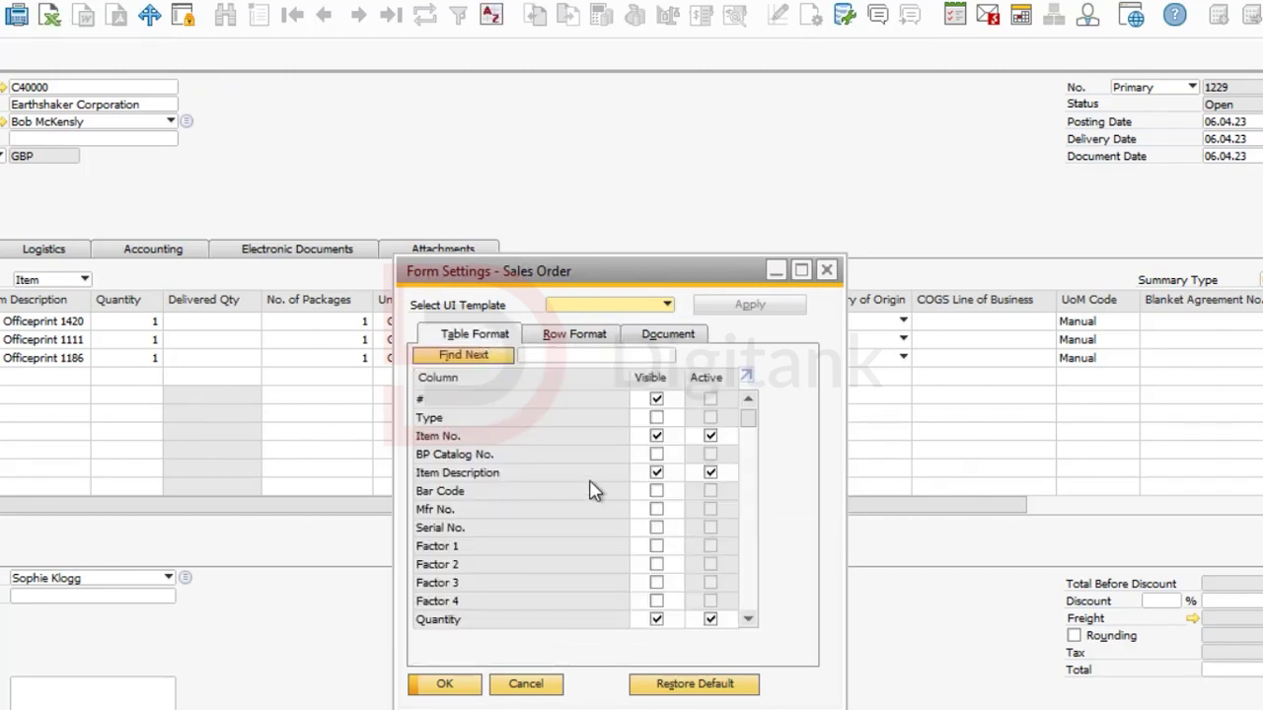
{"action": "scroll", "coordinate": [592, 490], "scroll_direction": "down", "scroll_amount": 1}
{"action": "scroll", "coordinate": [592, 490], "scroll_direction": "down", "scroll_amount": 5}
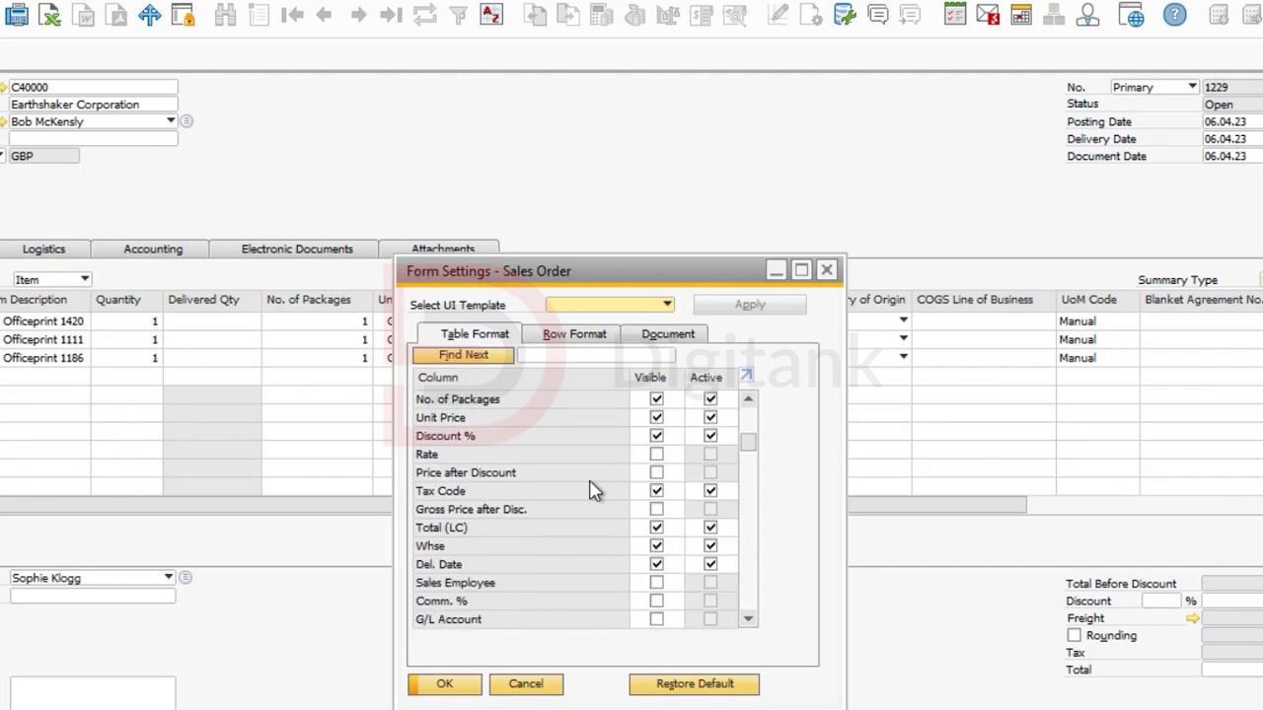
{"action": "scroll", "coordinate": [592, 490], "scroll_direction": "down", "scroll_amount": 7}
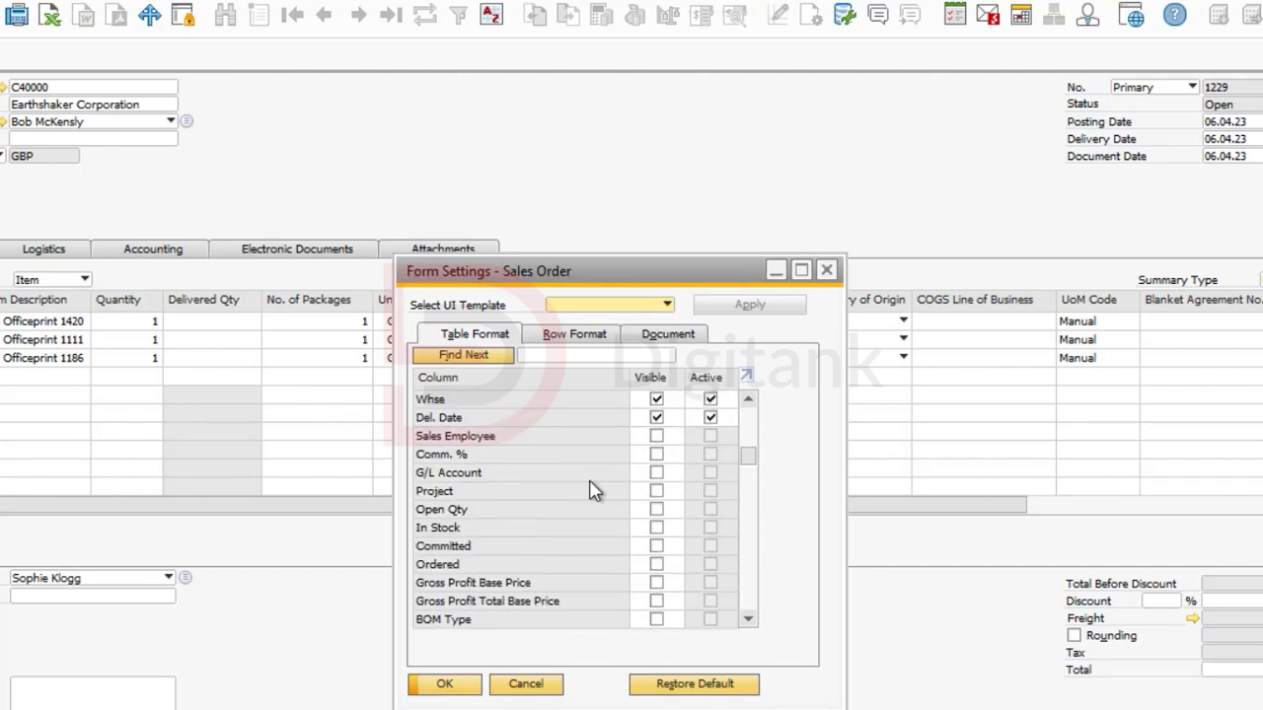
{"action": "scroll", "coordinate": [592, 490], "scroll_direction": "down", "scroll_amount": 1}
{"action": "scroll", "coordinate": [592, 491], "scroll_direction": "down", "scroll_amount": 3}
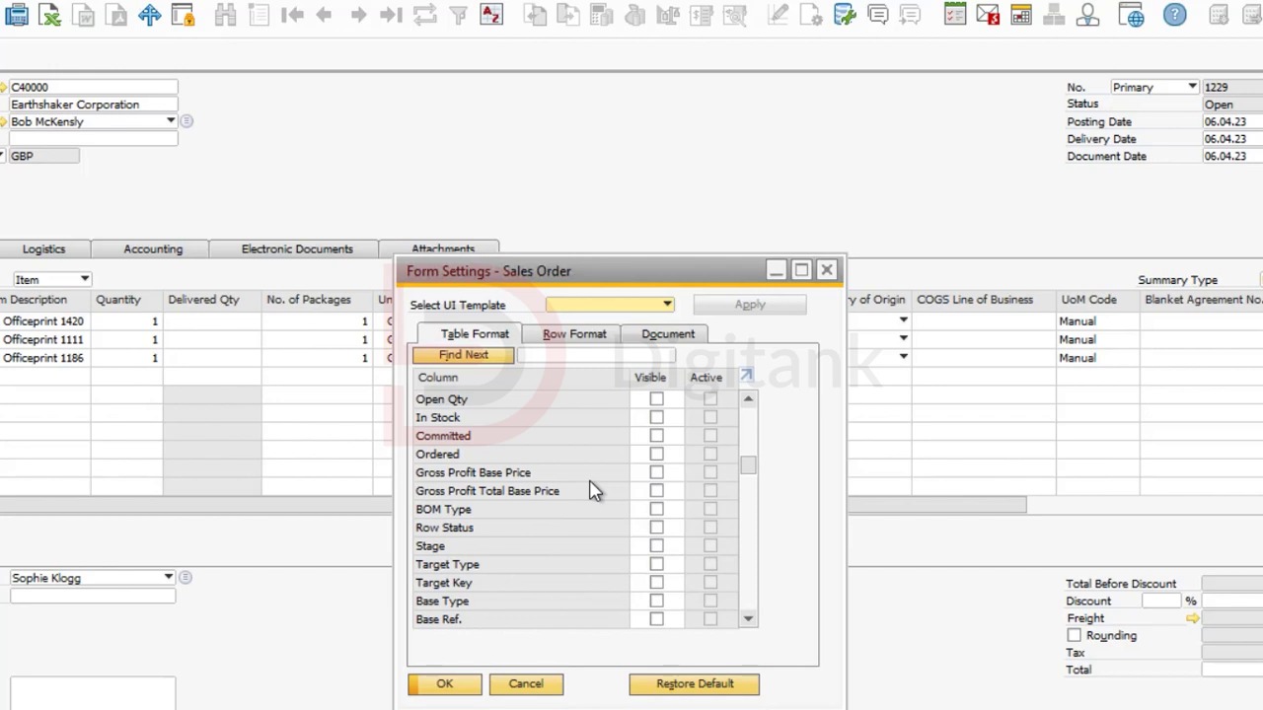
{"action": "scroll", "coordinate": [592, 490], "scroll_direction": "down", "scroll_amount": 1}
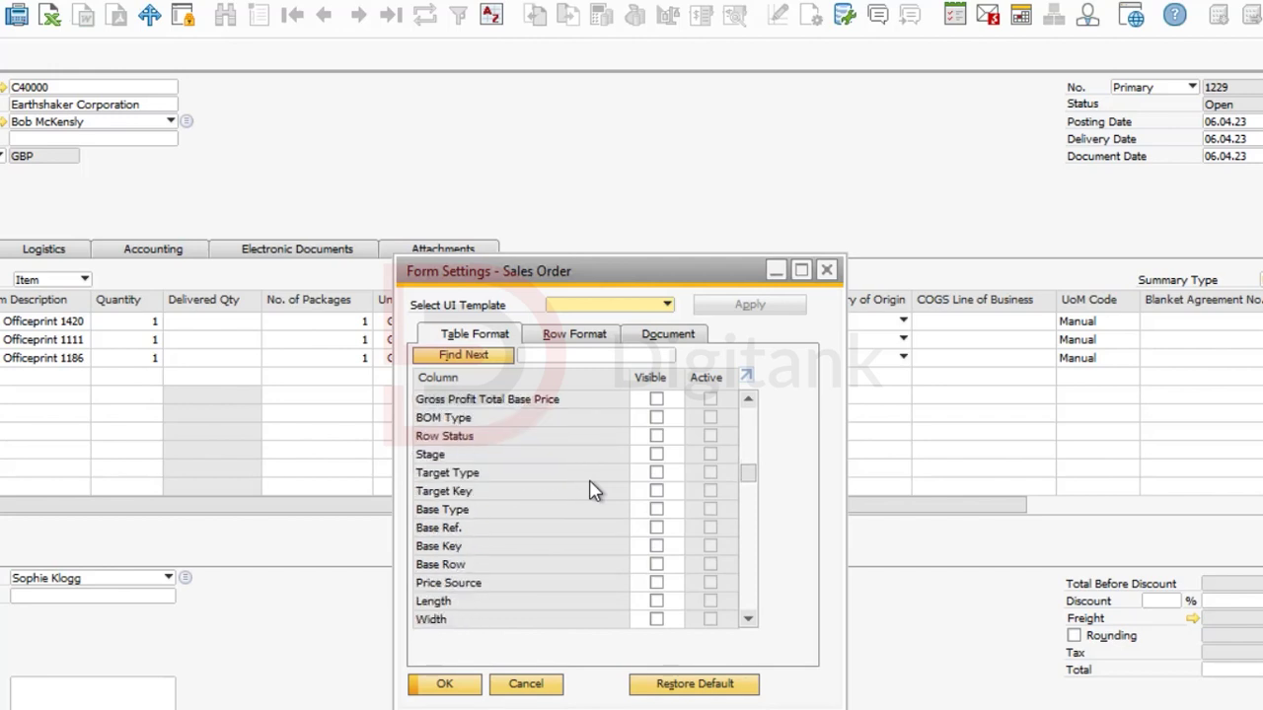
{"action": "scroll", "coordinate": [592, 490], "scroll_direction": "down", "scroll_amount": 4}
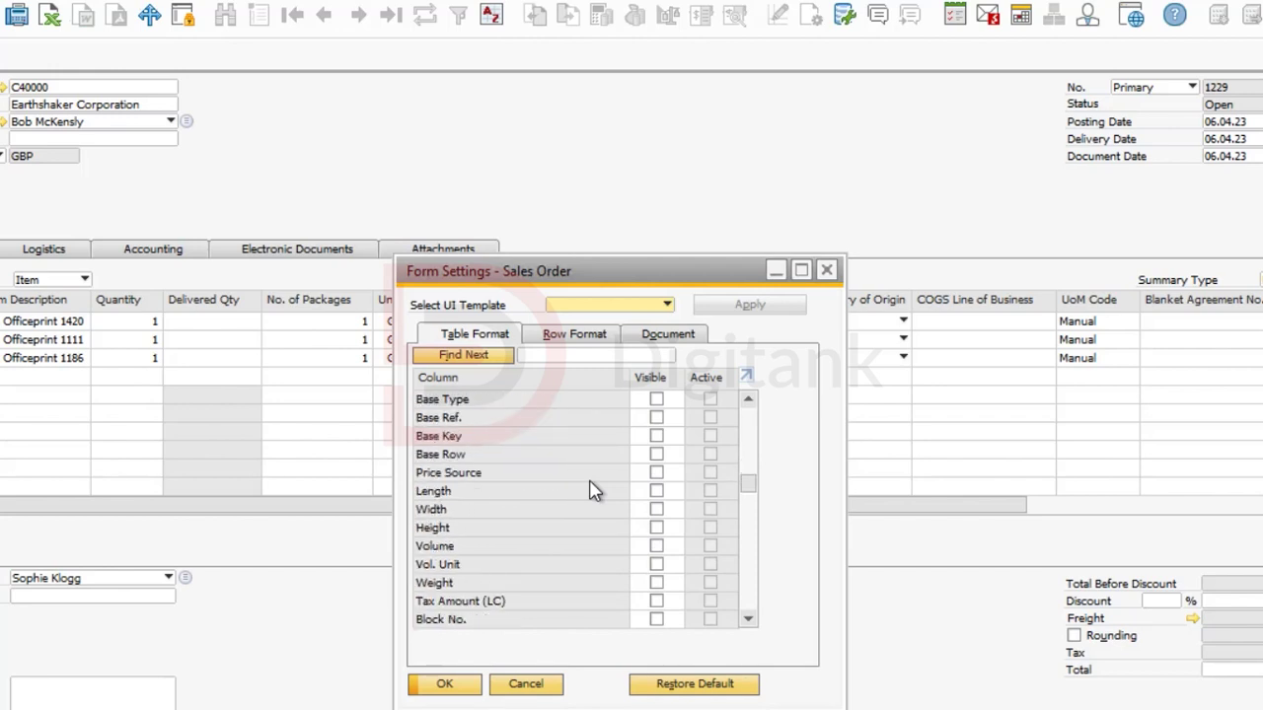
{"action": "scroll", "coordinate": [592, 490], "scroll_direction": "up", "scroll_amount": 1}
{"action": "scroll", "coordinate": [592, 490], "scroll_direction": "down", "scroll_amount": 4}
{"action": "scroll", "coordinate": [592, 490], "scroll_direction": "down", "scroll_amount": 7}
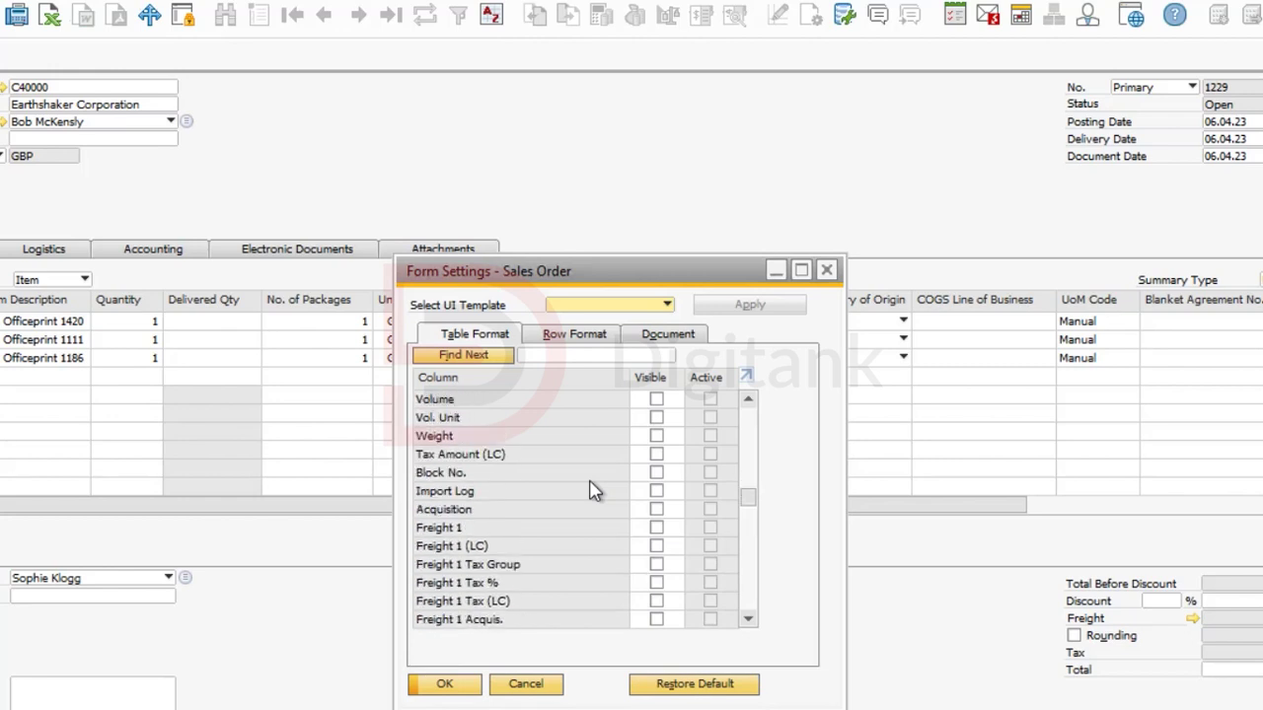
{"action": "scroll", "coordinate": [592, 491], "scroll_direction": "down", "scroll_amount": 6}
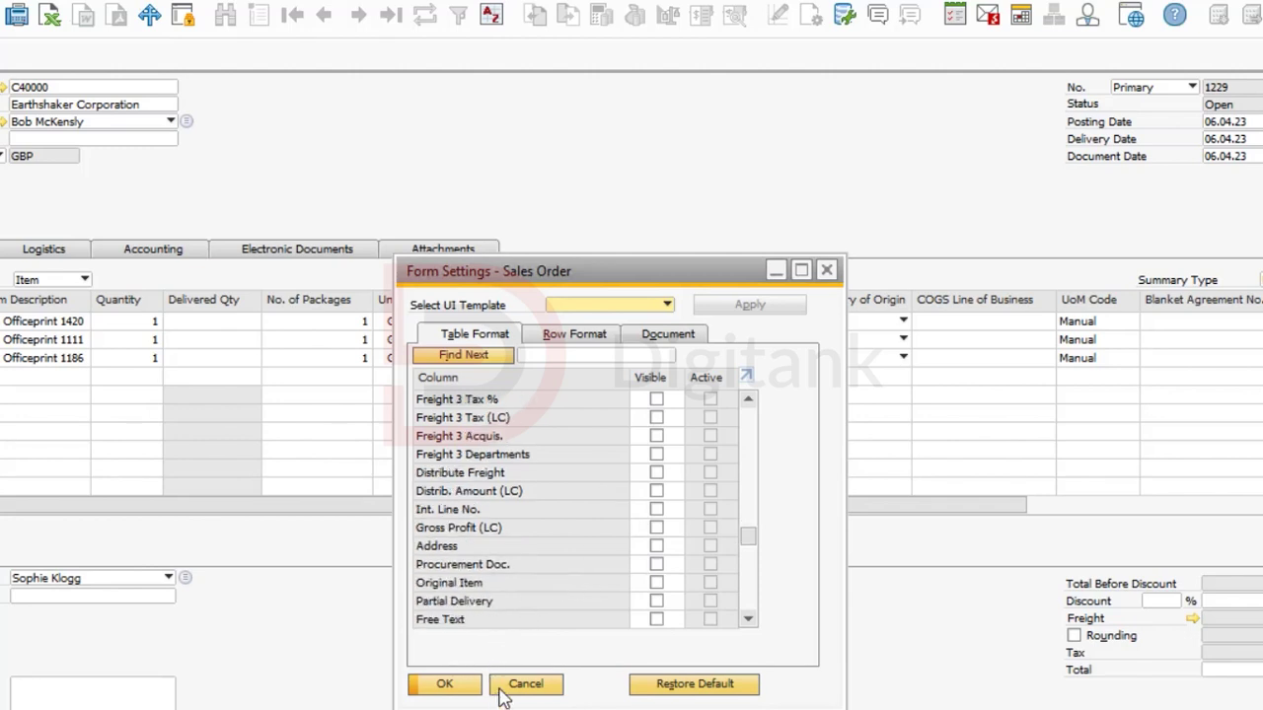
{"action": "left_click", "coordinate": [610, 357]}
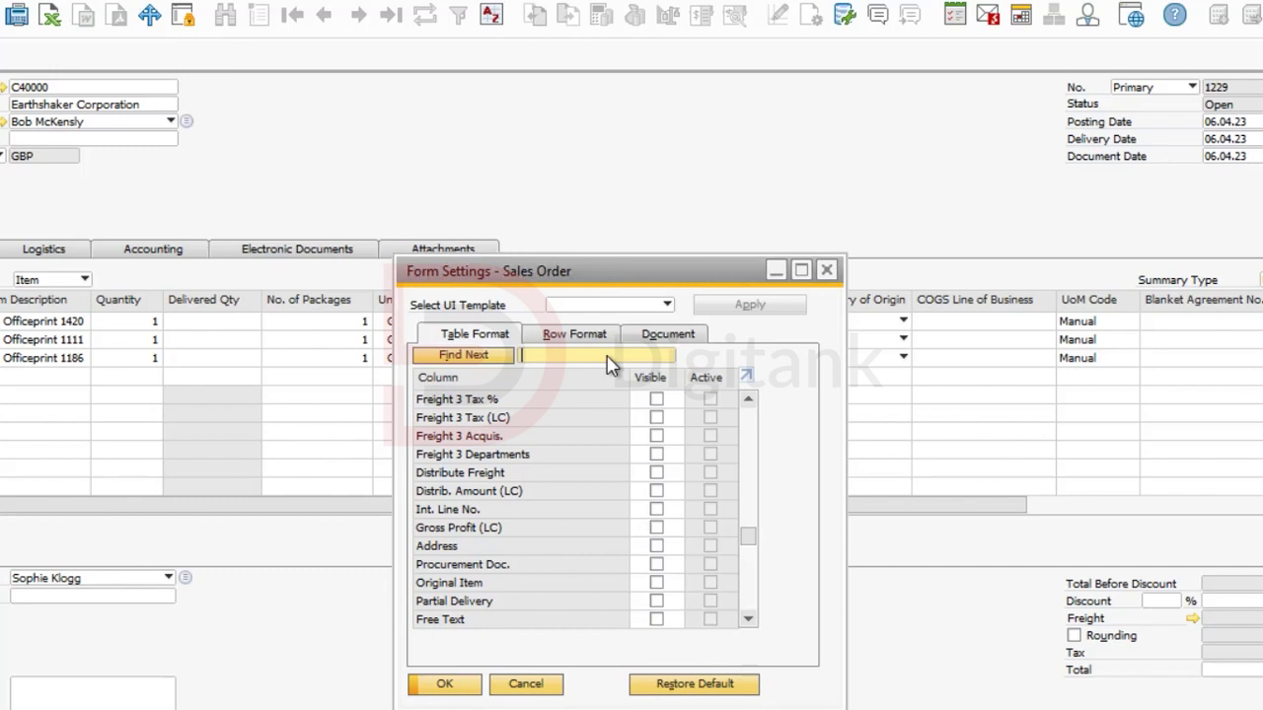
{"action": "type", "text": "pi"}
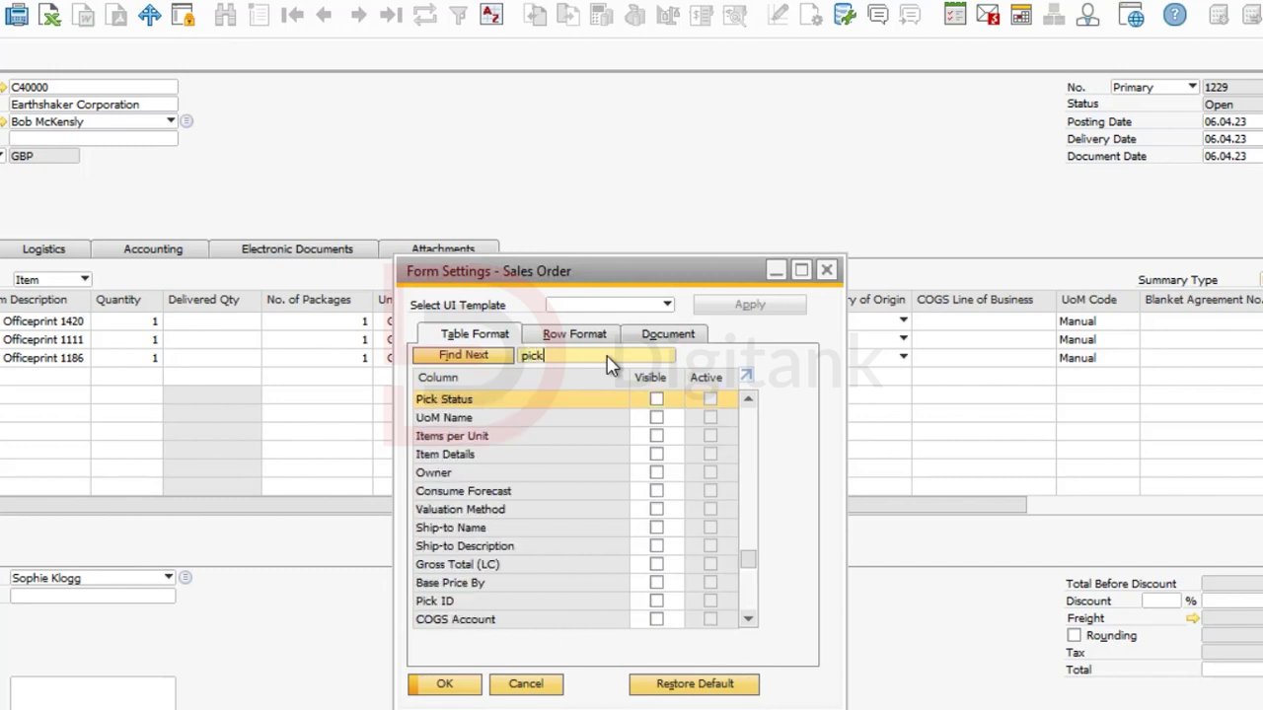
{"action": "type", "text": "ck"}
{"action": "left_click", "coordinate": [656, 399]}
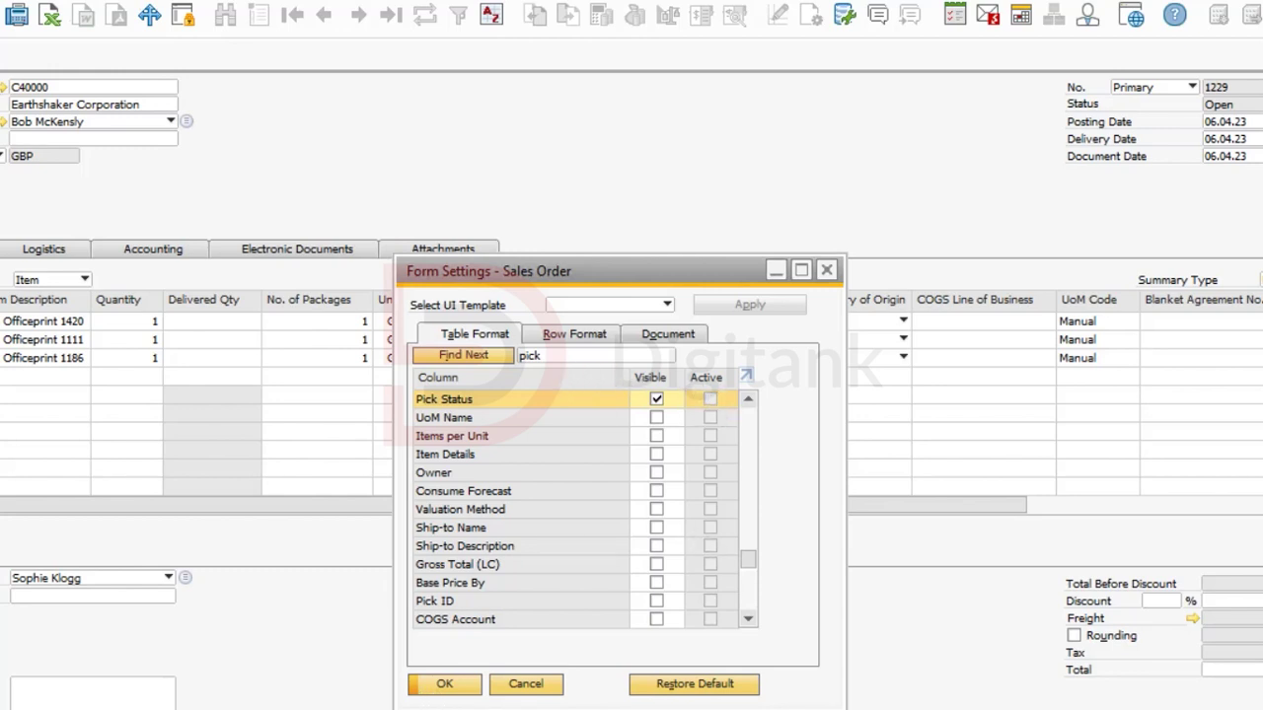
{"action": "left_click", "coordinate": [454, 688]}
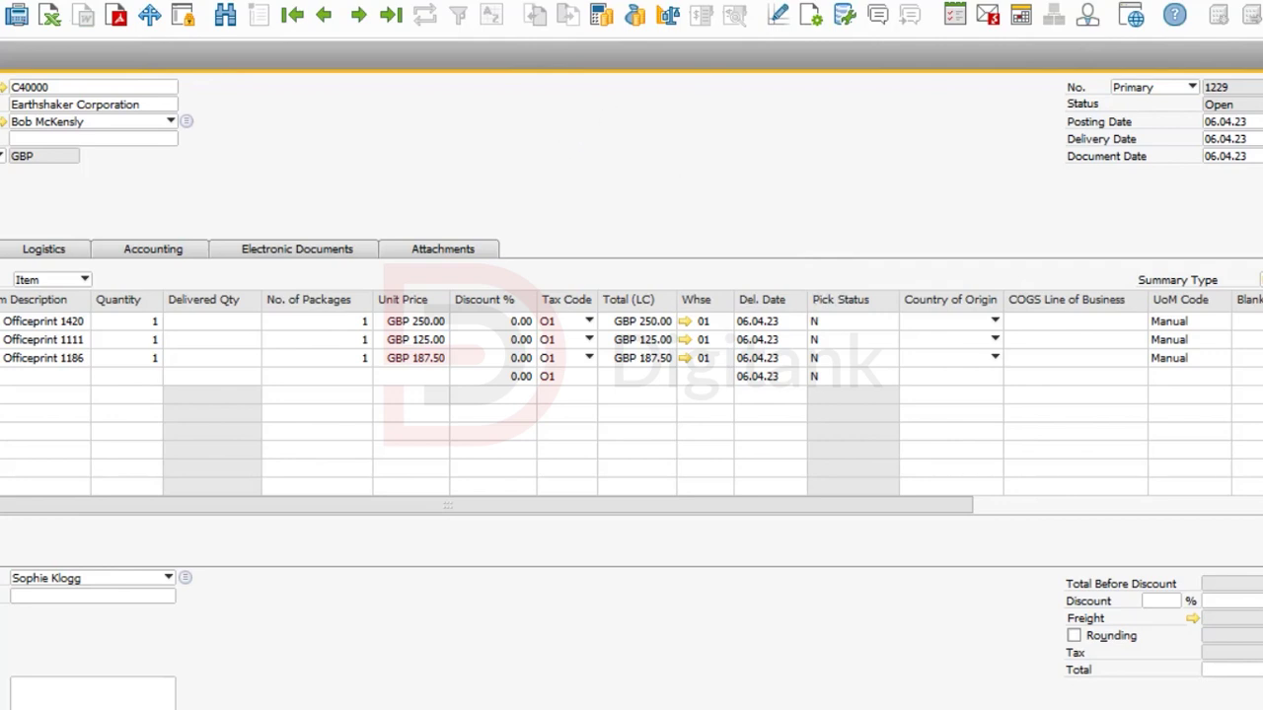
Add the sales order and display the last saved sales order to check its item rows.
{"action": "scroll", "coordinate": [631, 391], "scroll_direction": "down", "scroll_amount": 1}
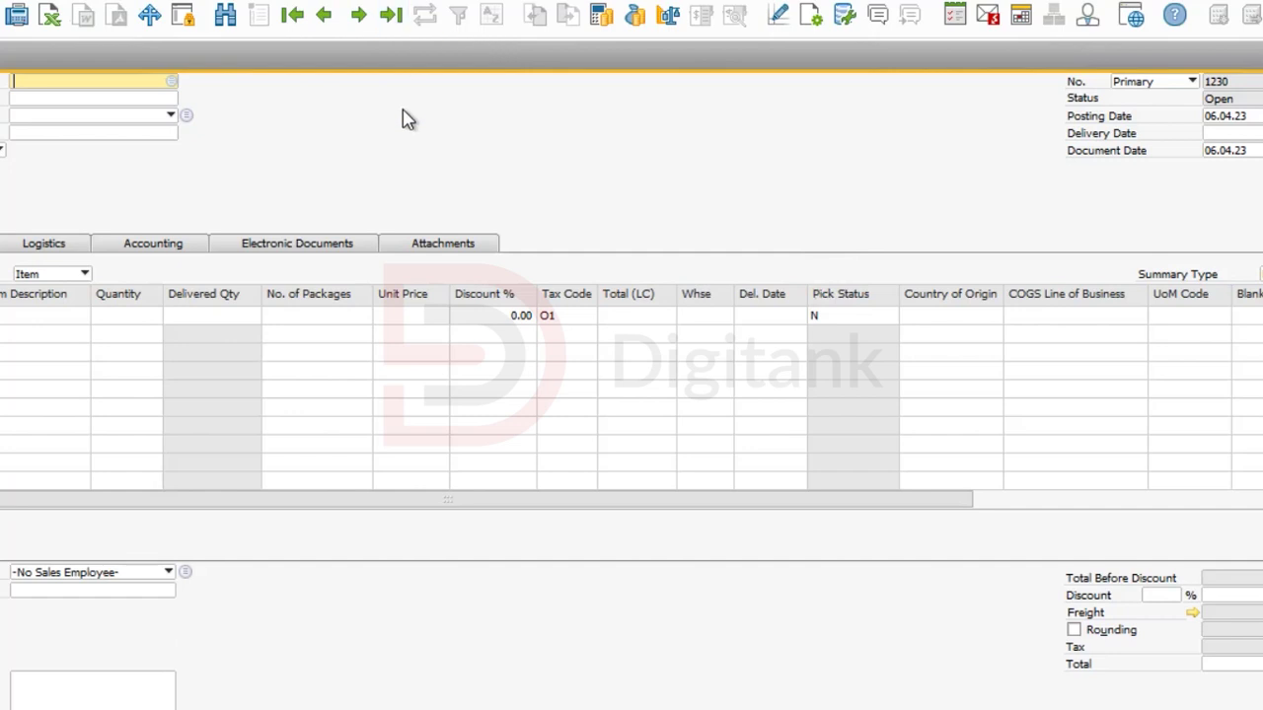
{"action": "left_click", "coordinate": [390, 16]}
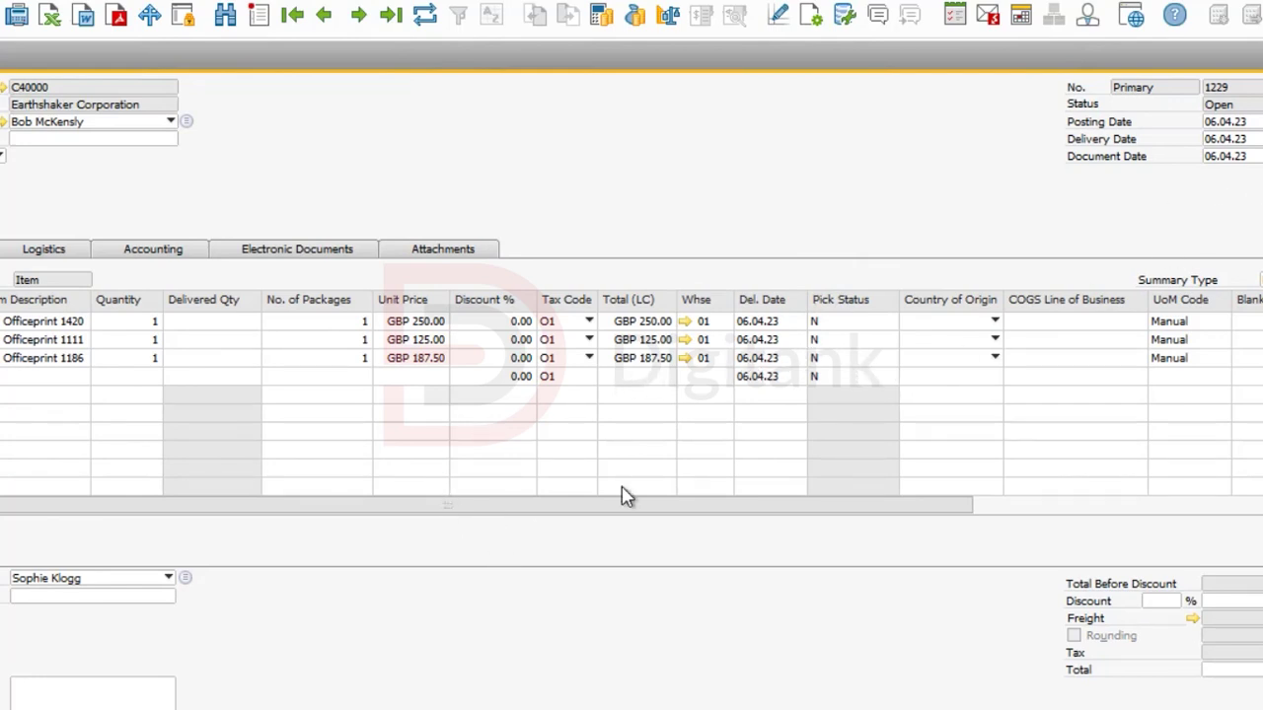
{"action": "left_click", "coordinate": [1024, 505]}
{"action": "left_click_drag", "start_coordinate": [639, 505], "coordinate": [375, 503]}
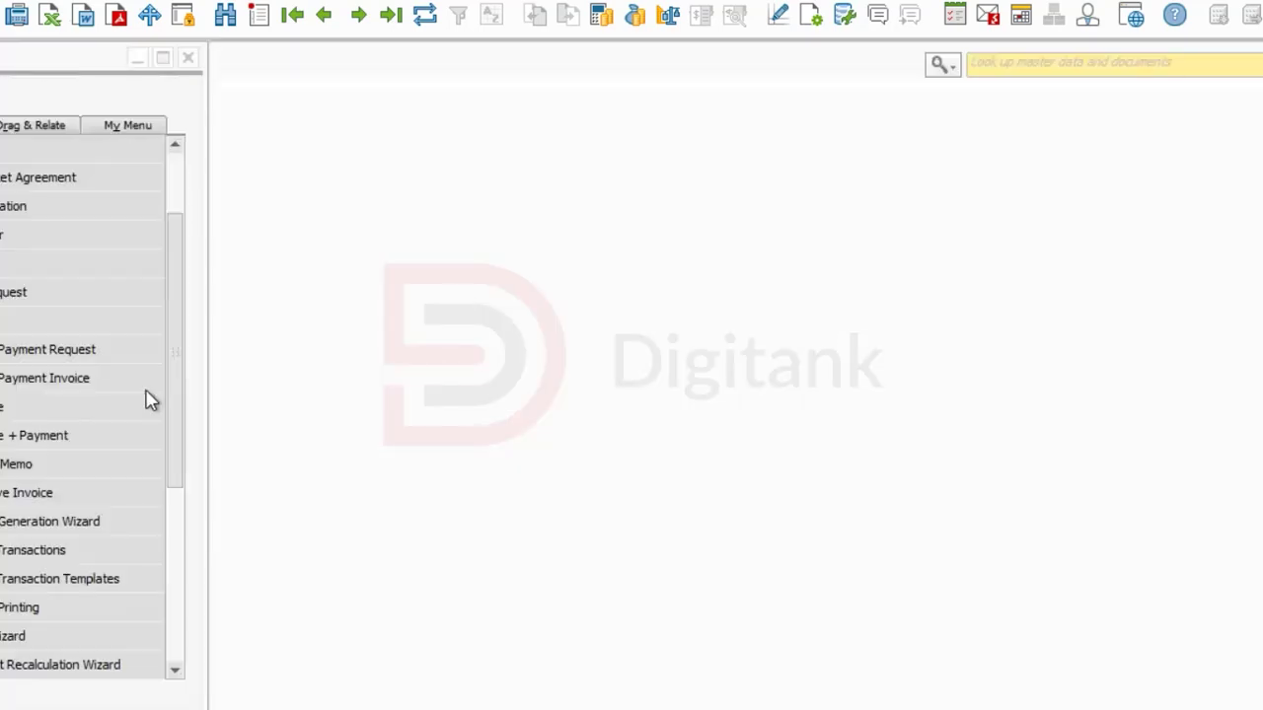
Close the sales order and open the selection criteria of the Pick Pack and Production Manager.
{"action": "scroll", "coordinate": [5, 222], "scroll_direction": "up", "scroll_amount": 1}
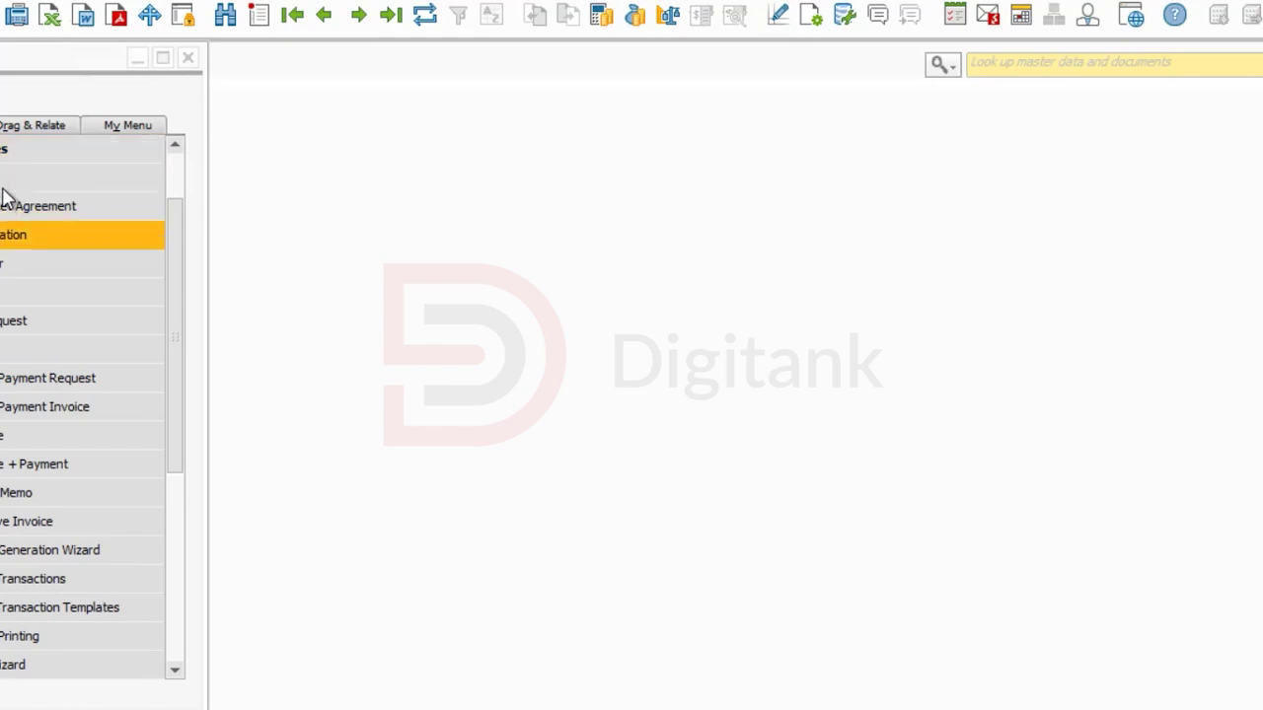
{"action": "left_click", "coordinate": [8, 187]}
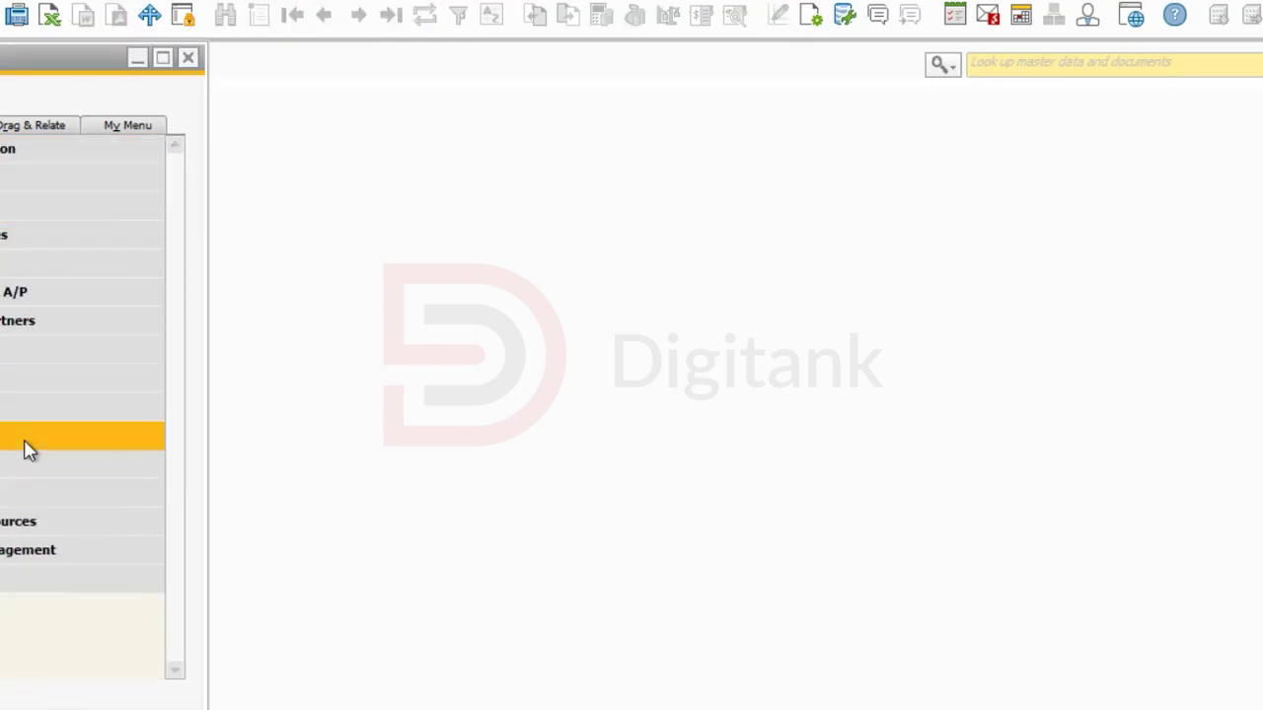
{"action": "left_click", "coordinate": [30, 385]}
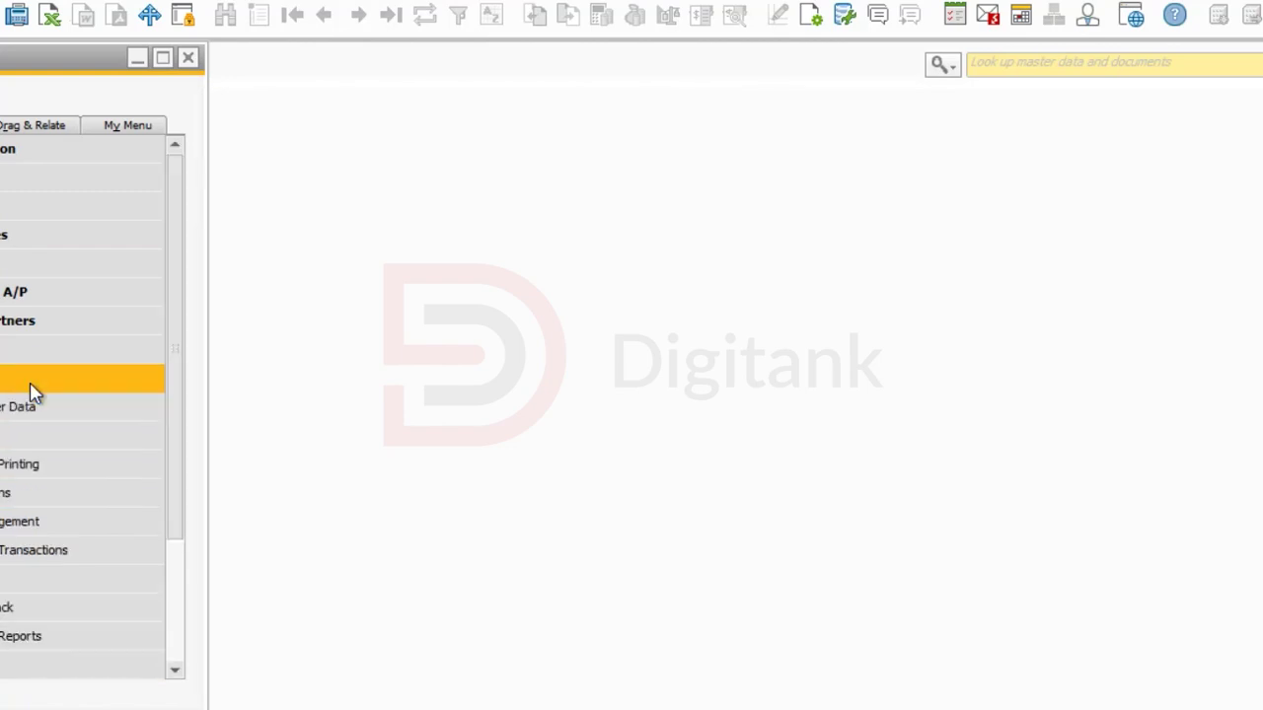
{"action": "left_click", "coordinate": [10, 608]}
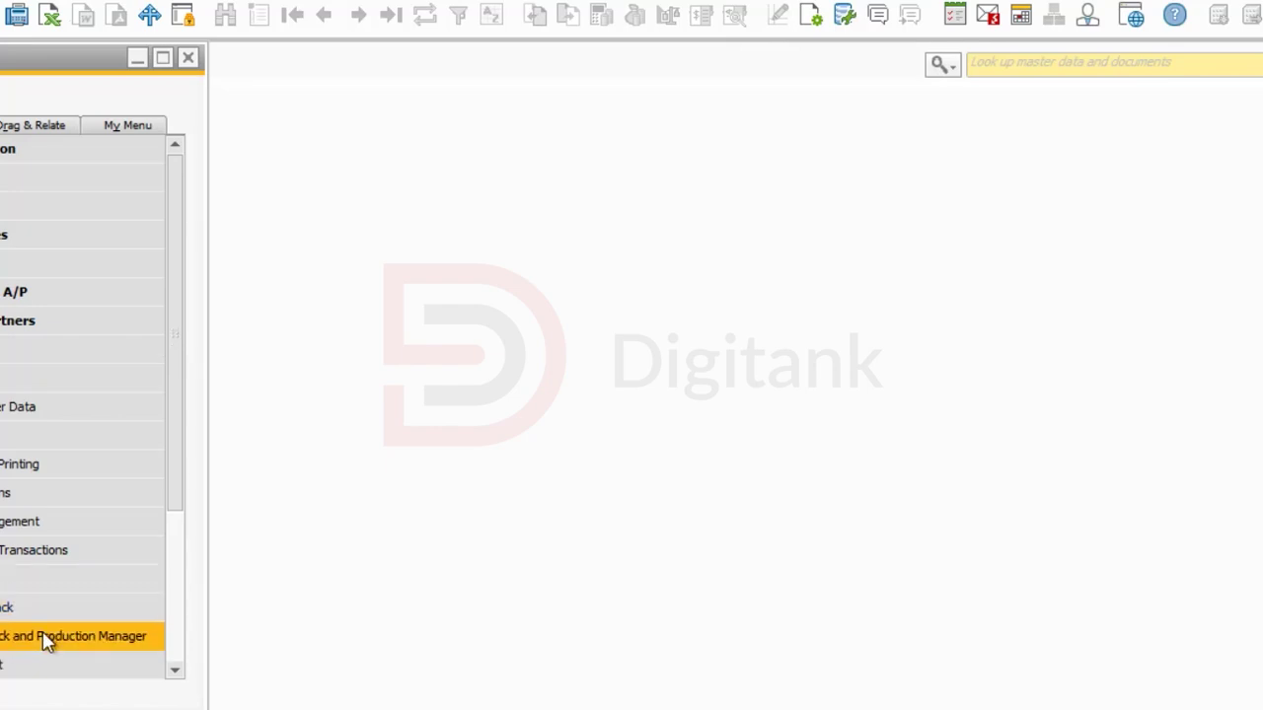
{"action": "left_click", "coordinate": [43, 635]}
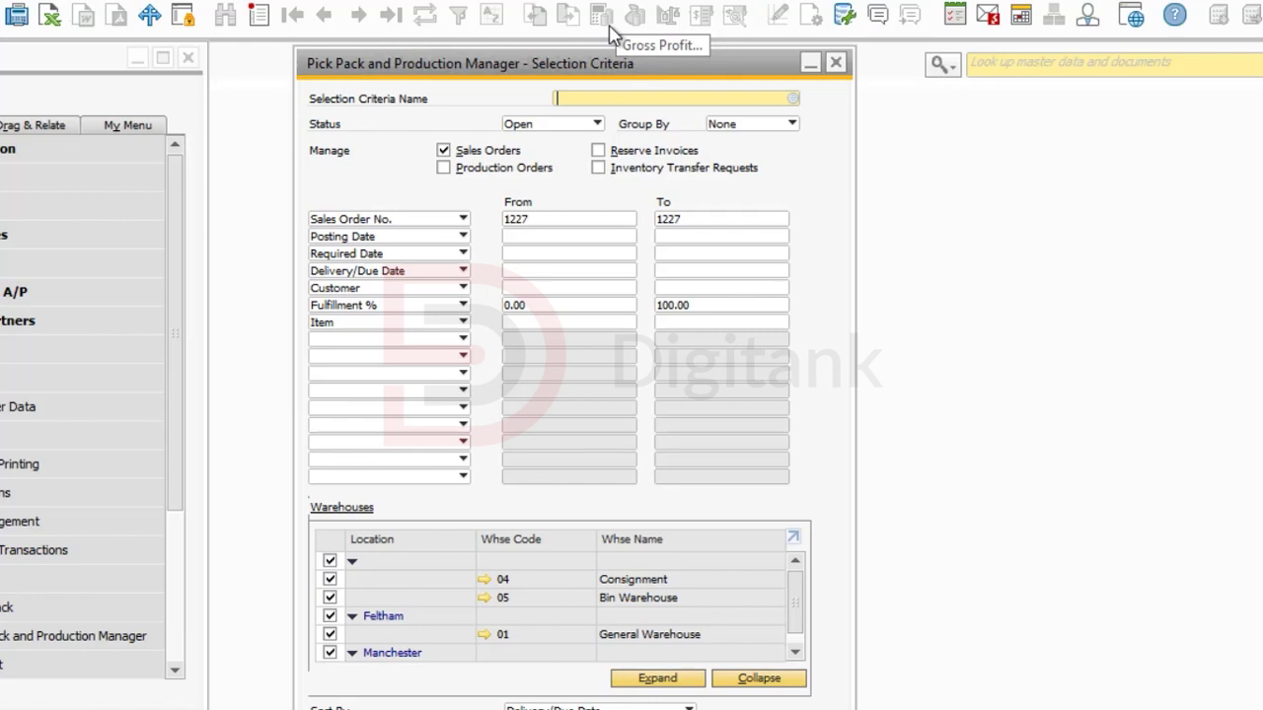
Set the pick and pack selection criteria to status Open with grouping None.
{"action": "left_click", "coordinate": [592, 123]}
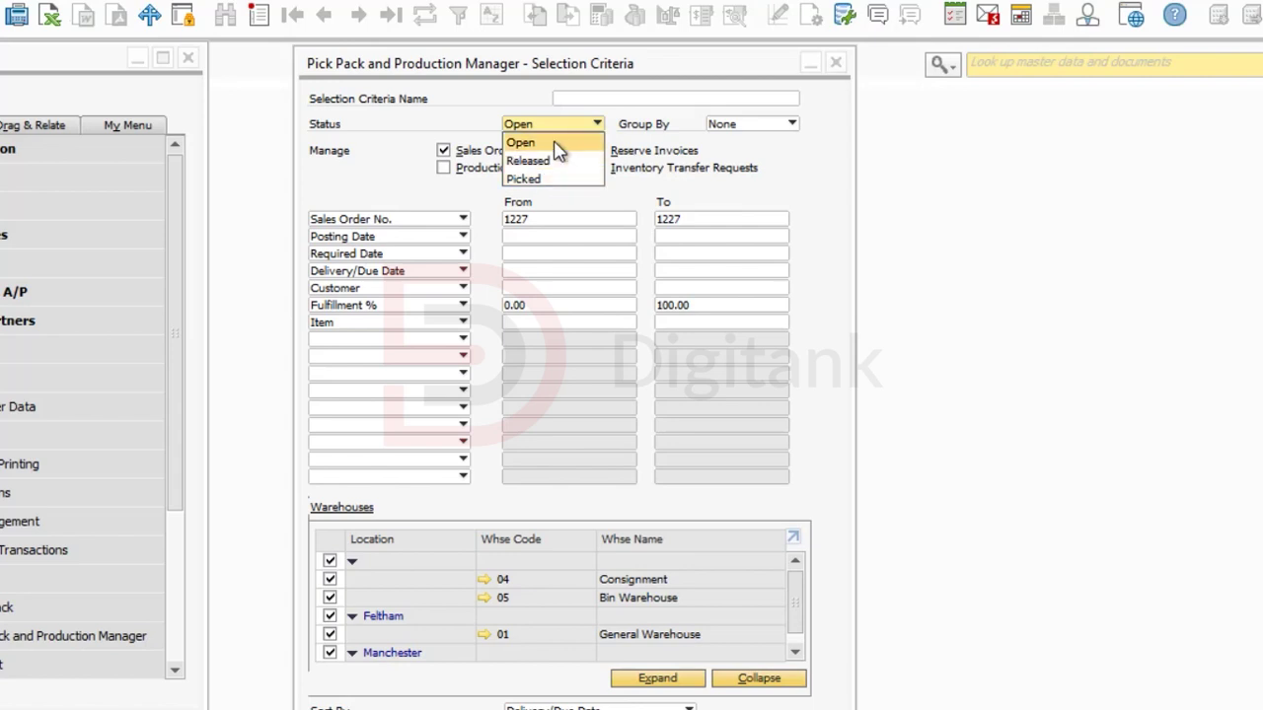
{"action": "left_click", "coordinate": [558, 148]}
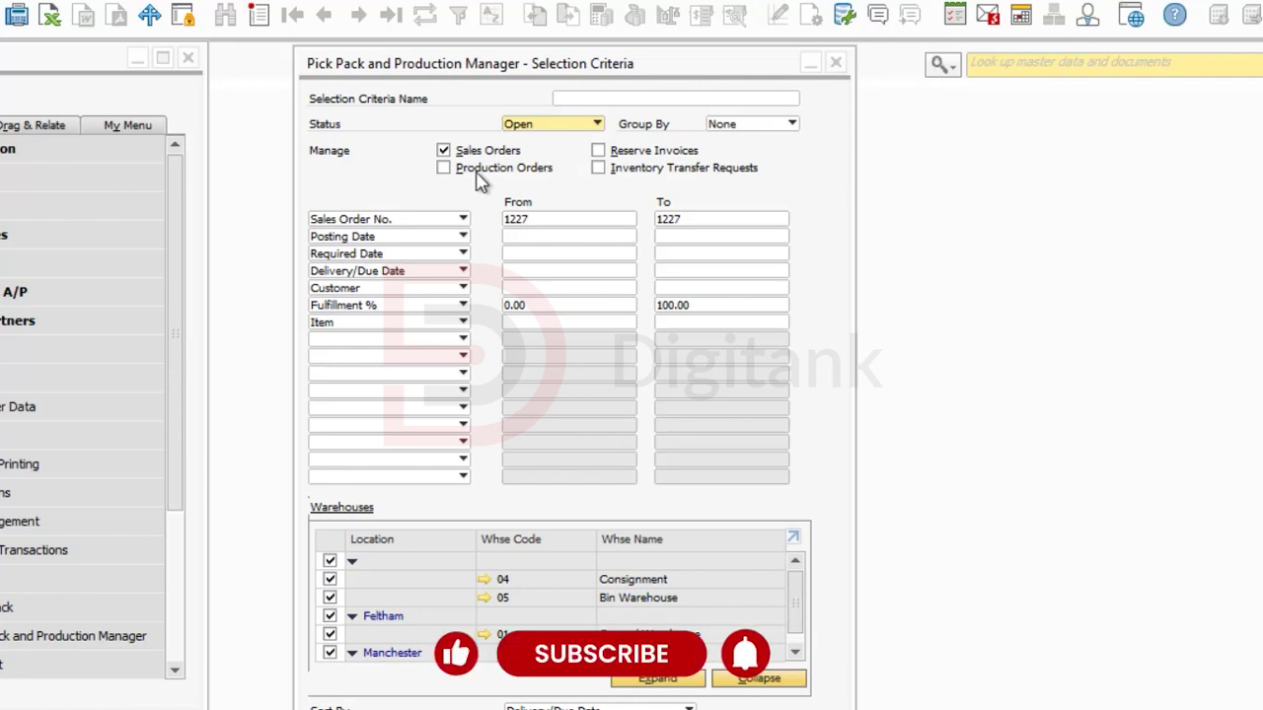
{"action": "left_click", "coordinate": [769, 129]}
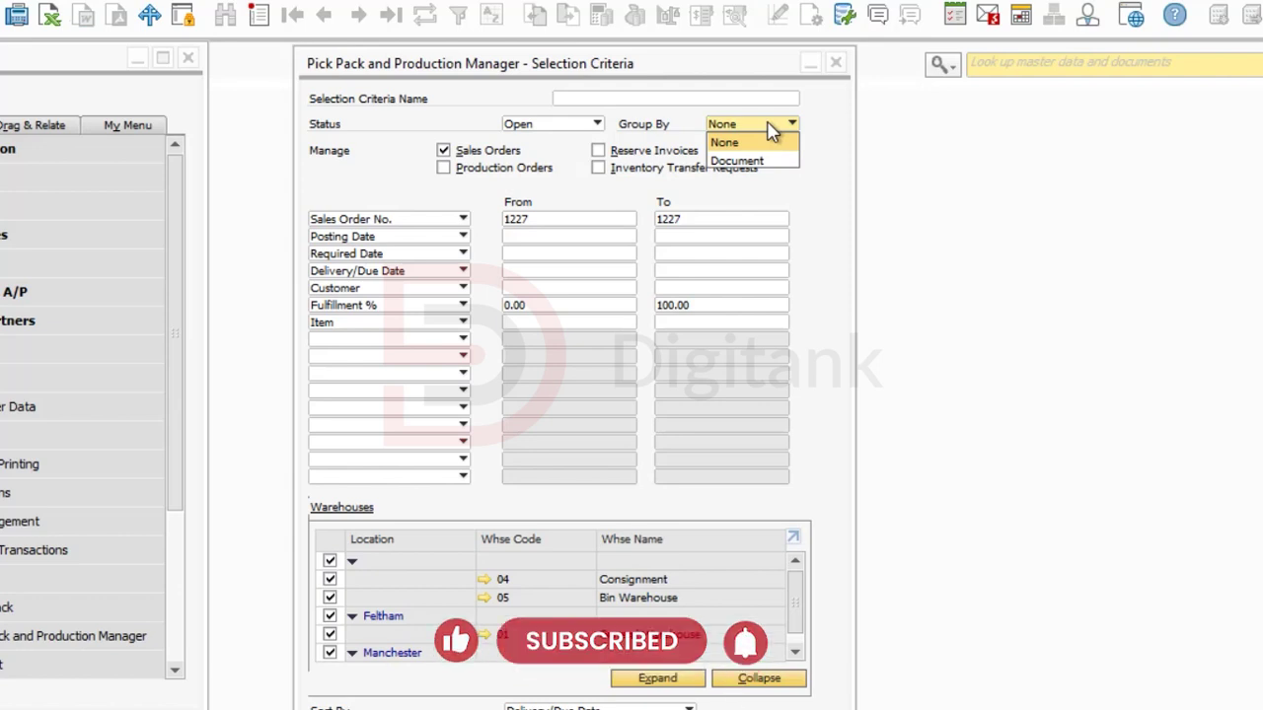
{"action": "left_click", "coordinate": [773, 131]}
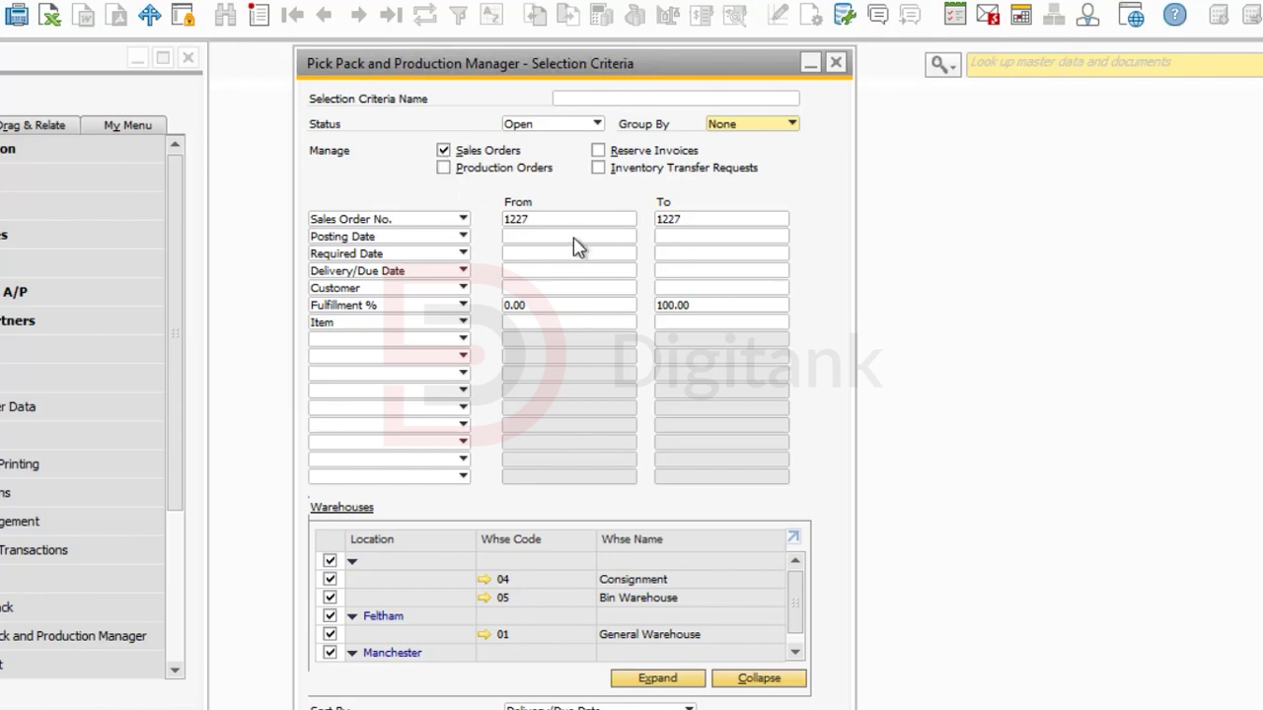
{"action": "double_click", "coordinate": [558, 219]}
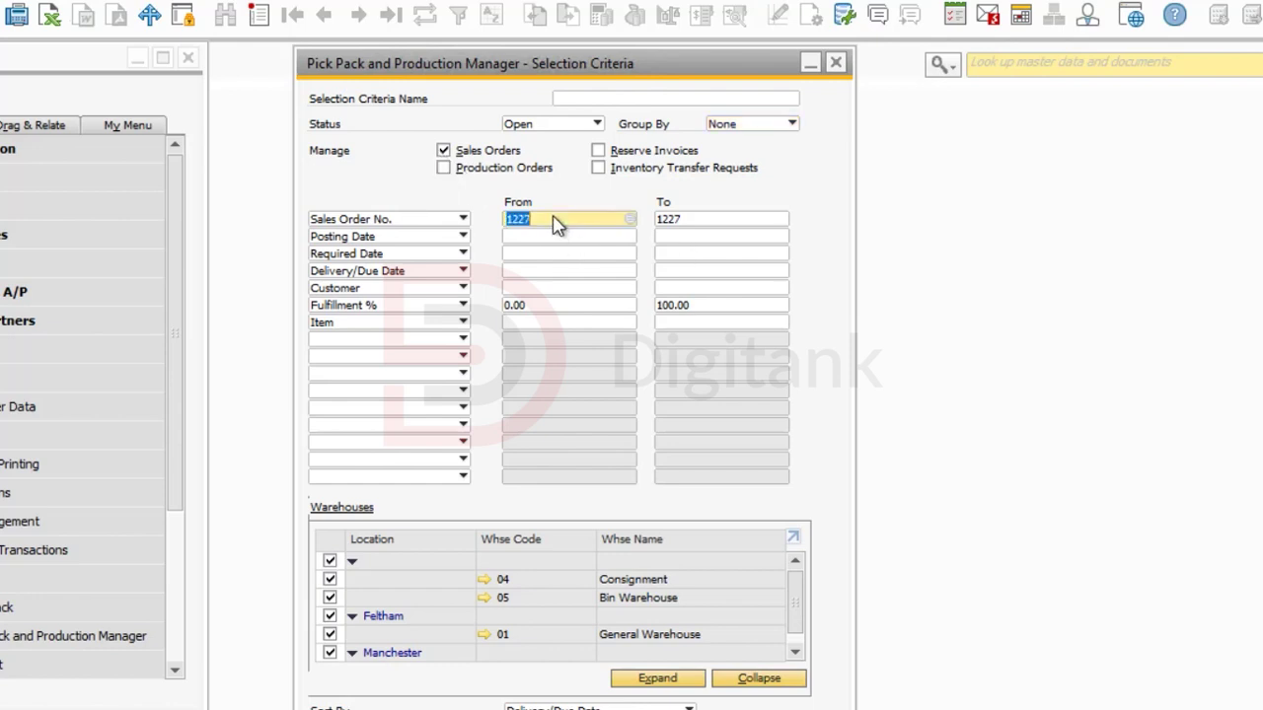
{"action": "left_click", "coordinate": [554, 218]}
{"action": "left_click", "coordinate": [709, 217]}
{"action": "left_click", "coordinate": [541, 219]}
{"action": "left_click", "coordinate": [694, 229]}
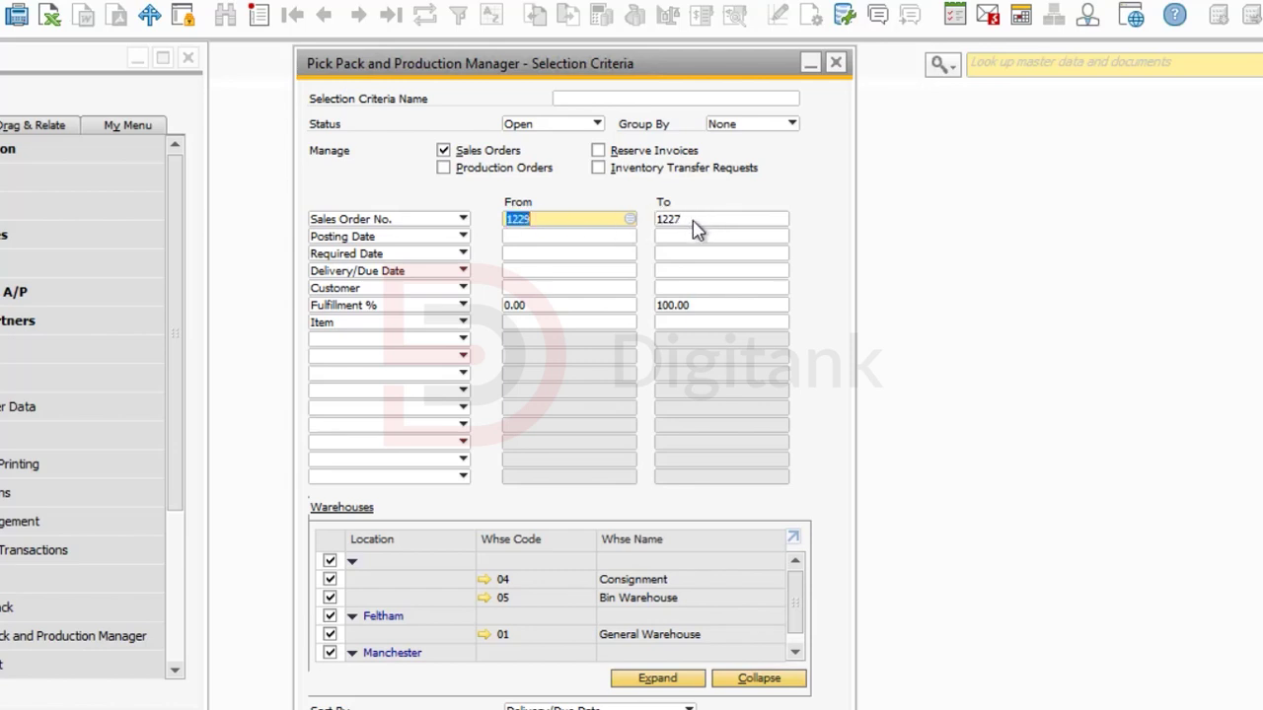
Clear both the From and To values of the Sales Order No. criterion.
{"action": "left_click", "coordinate": [549, 219]}
{"action": "key", "text": "BackSpace"}
{"action": "key", "text": "BackSpace"}
{"action": "key", "text": "BackSpace"}
{"action": "key", "text": "BackSpace"}
{"action": "left_click", "coordinate": [681, 219]}
{"action": "left_click", "coordinate": [690, 219]}
{"action": "key", "text": "BackSpace"}
{"action": "key", "text": "BackSpace"}
{"action": "key", "text": "BackSpace"}
{"action": "key", "text": "BackSpace"}
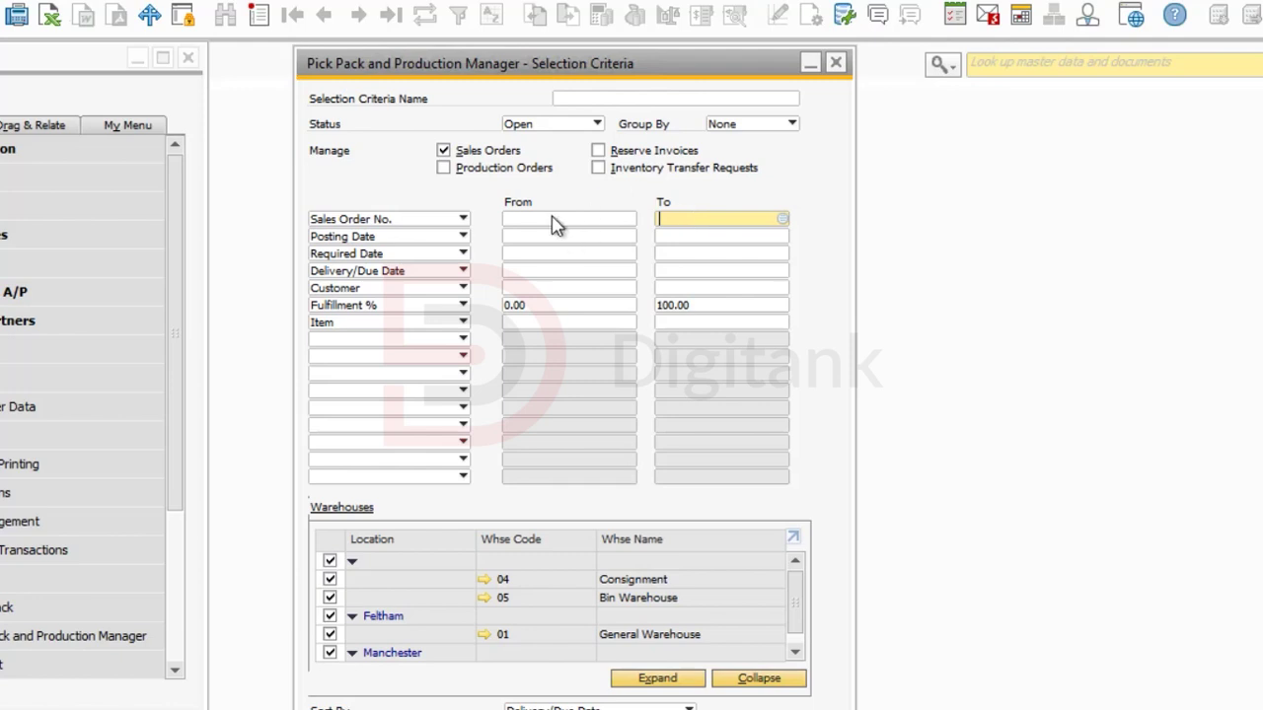
Enter the sales order's number as both the From and To values of the Sales Order No. criterion.
{"action": "left_click", "coordinate": [555, 225]}
{"action": "type", "text": "1229"}
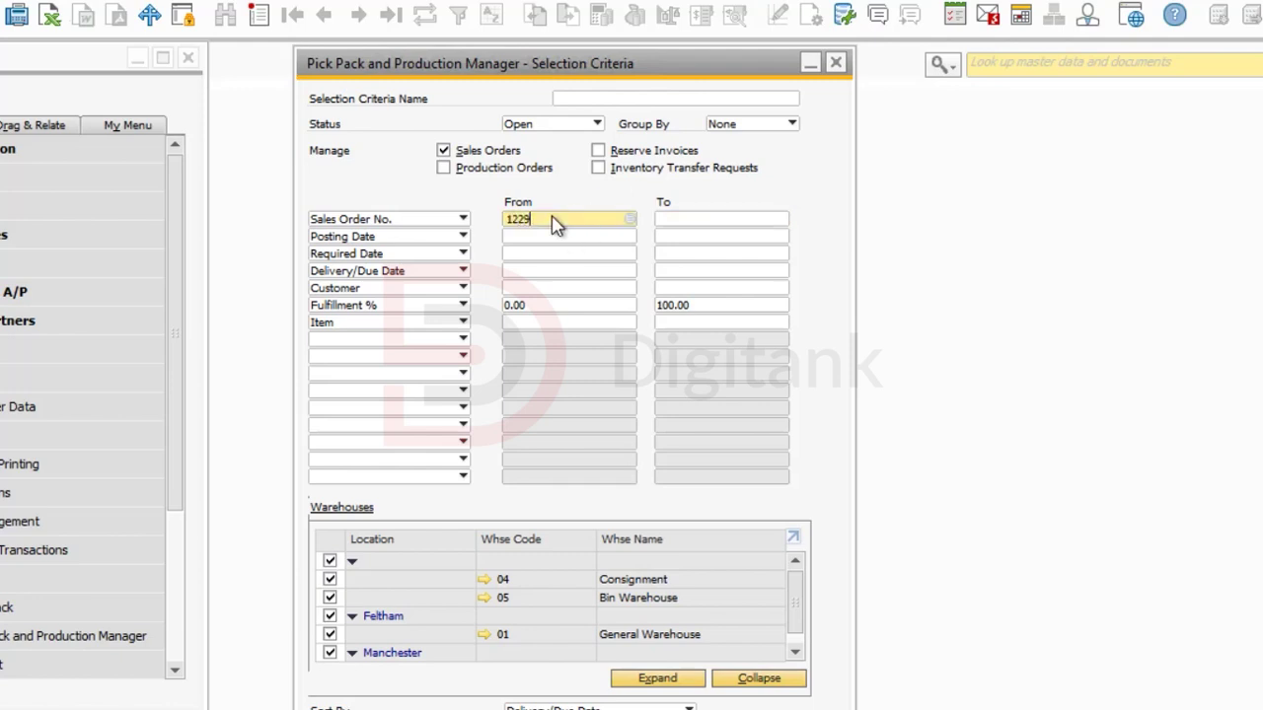
{"action": "left_click", "coordinate": [709, 226]}
{"action": "type", "text": "122"}
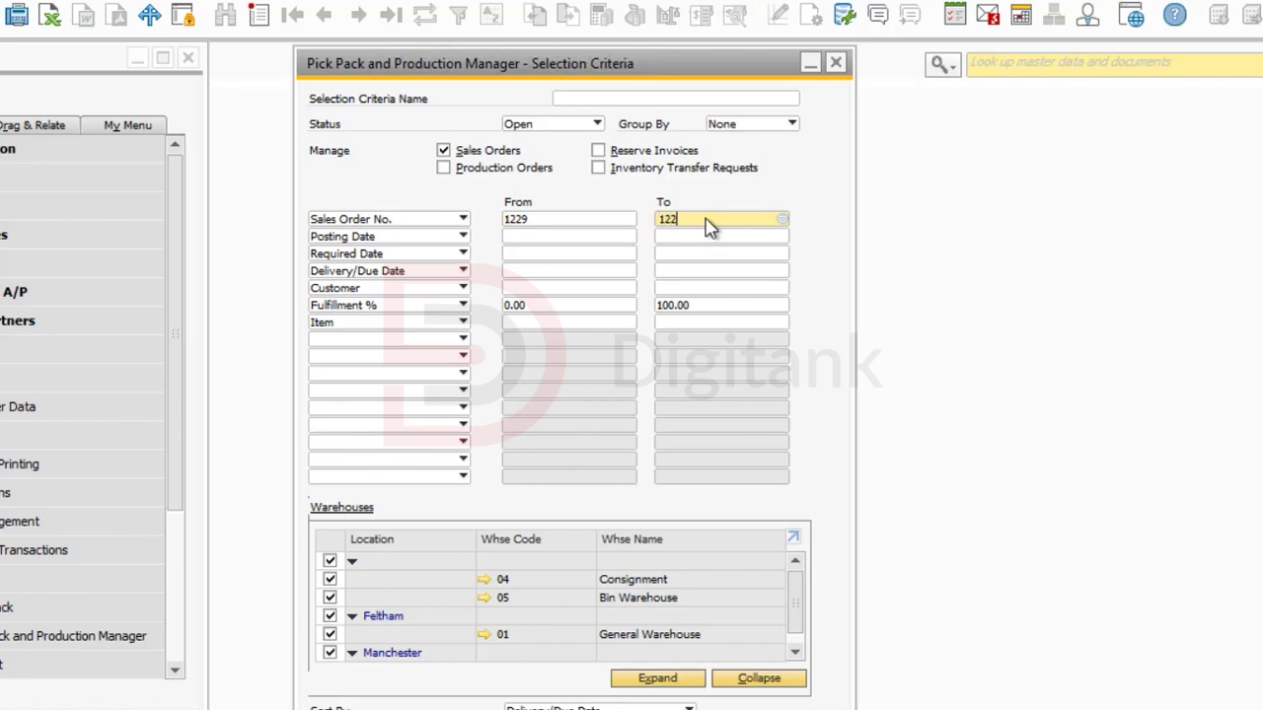
{"action": "type", "text": "9"}
Restore the minimized sales order and examine the priority and partial delivery settings in the customer's payment terms.
{"action": "left_click", "coordinate": [4, 707]}
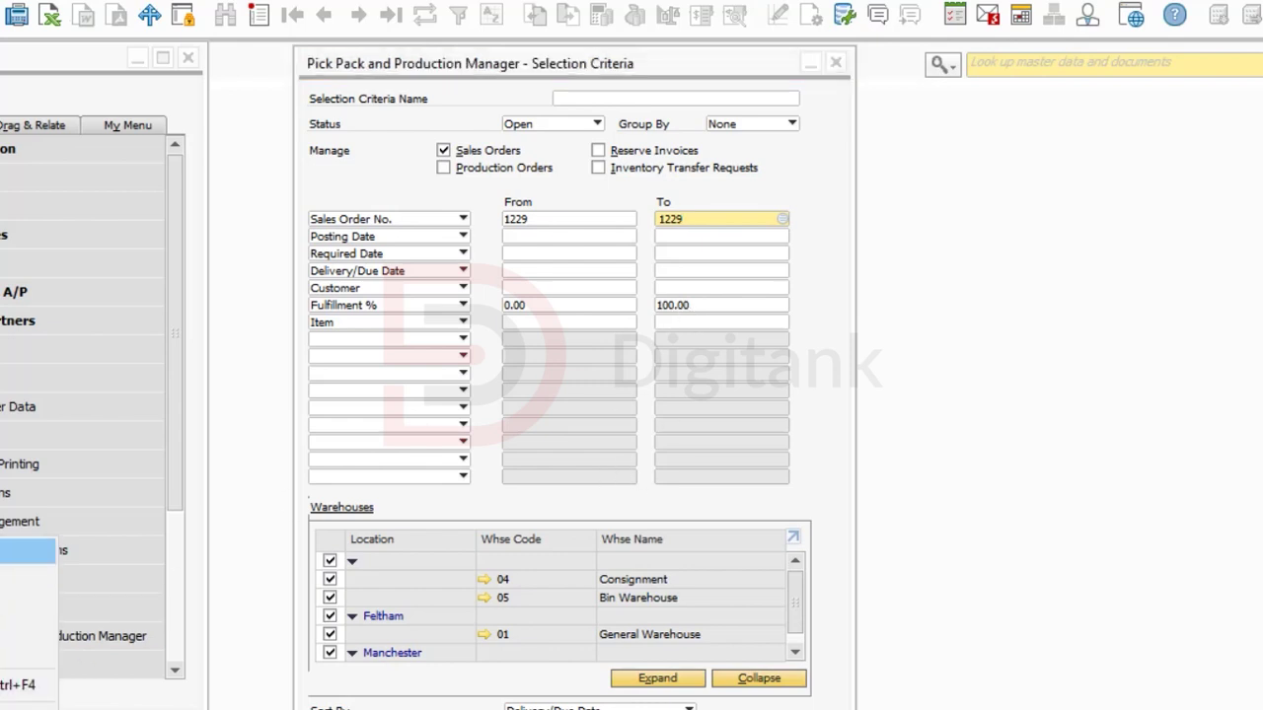
{"action": "left_click", "coordinate": [27, 551]}
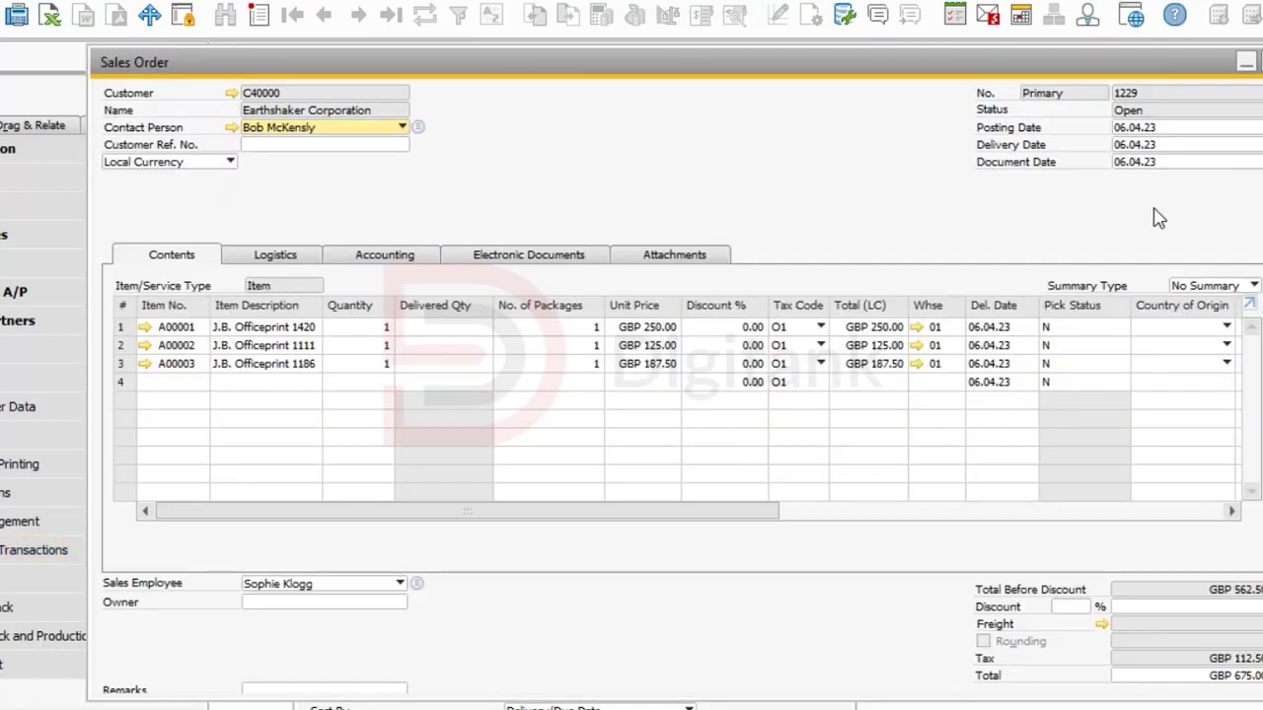
{"action": "left_click", "coordinate": [231, 93]}
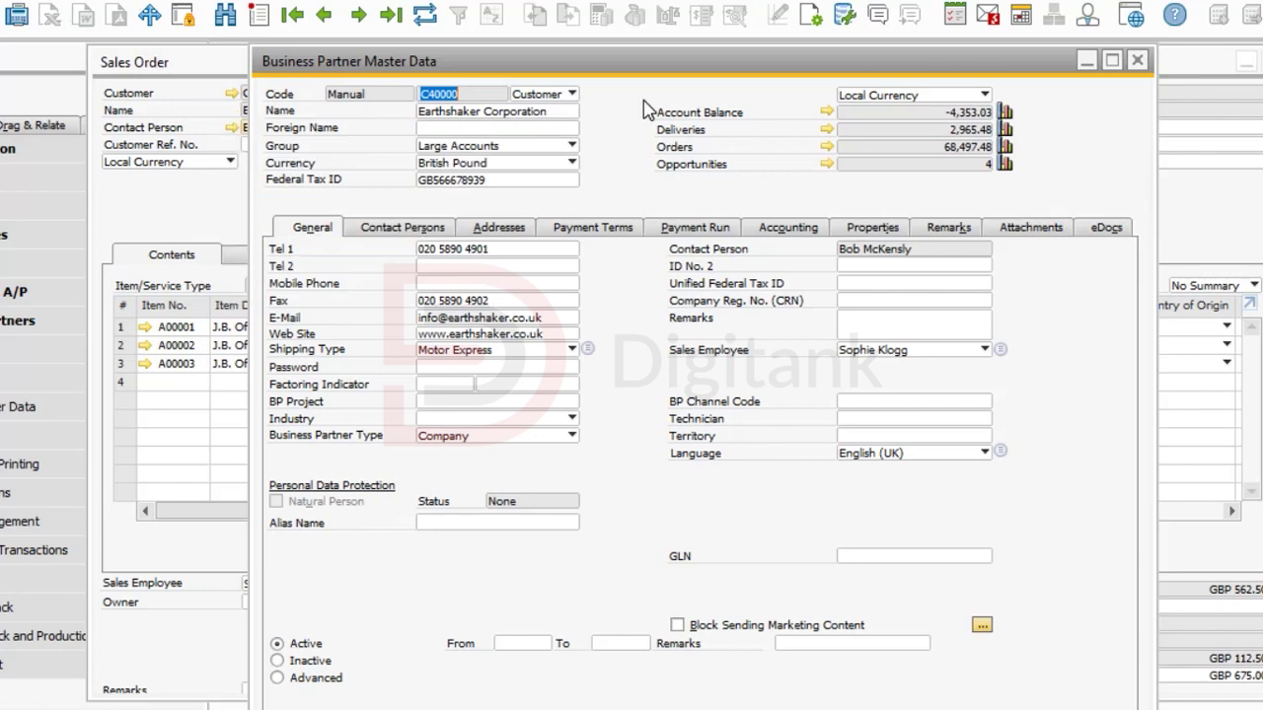
{"action": "left_click", "coordinate": [623, 234]}
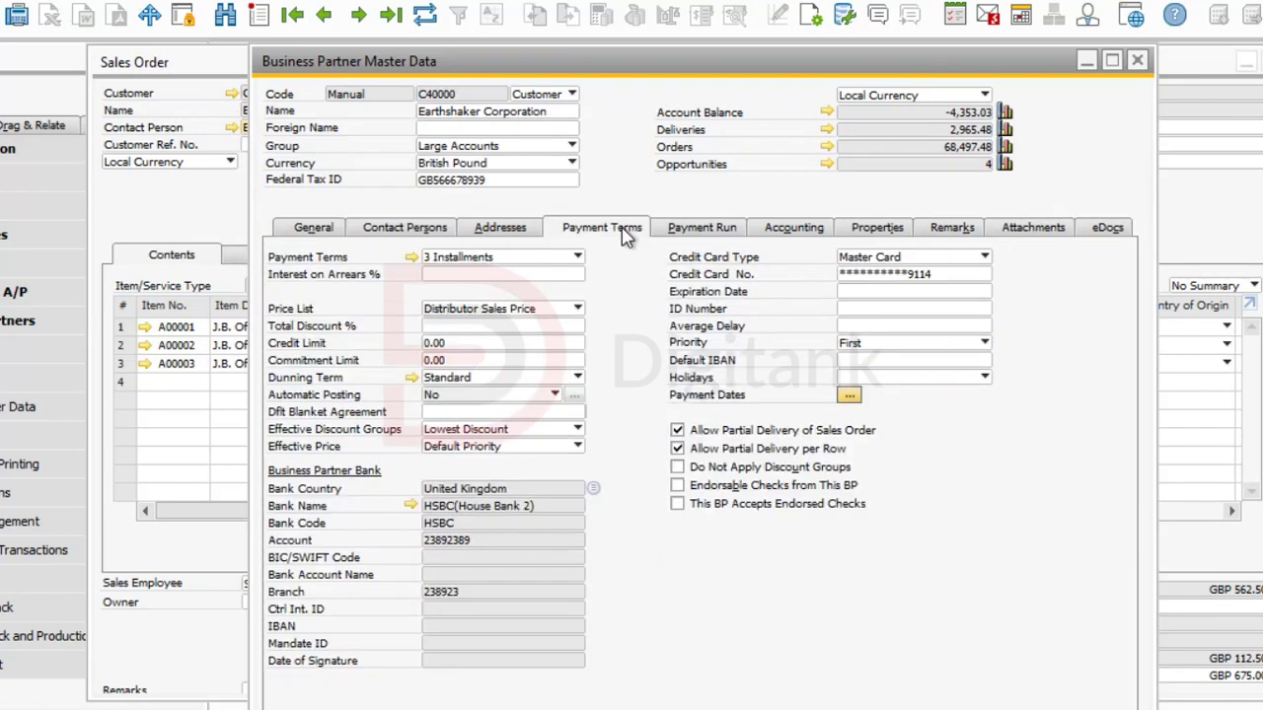
{"action": "left_click", "coordinate": [983, 345]}
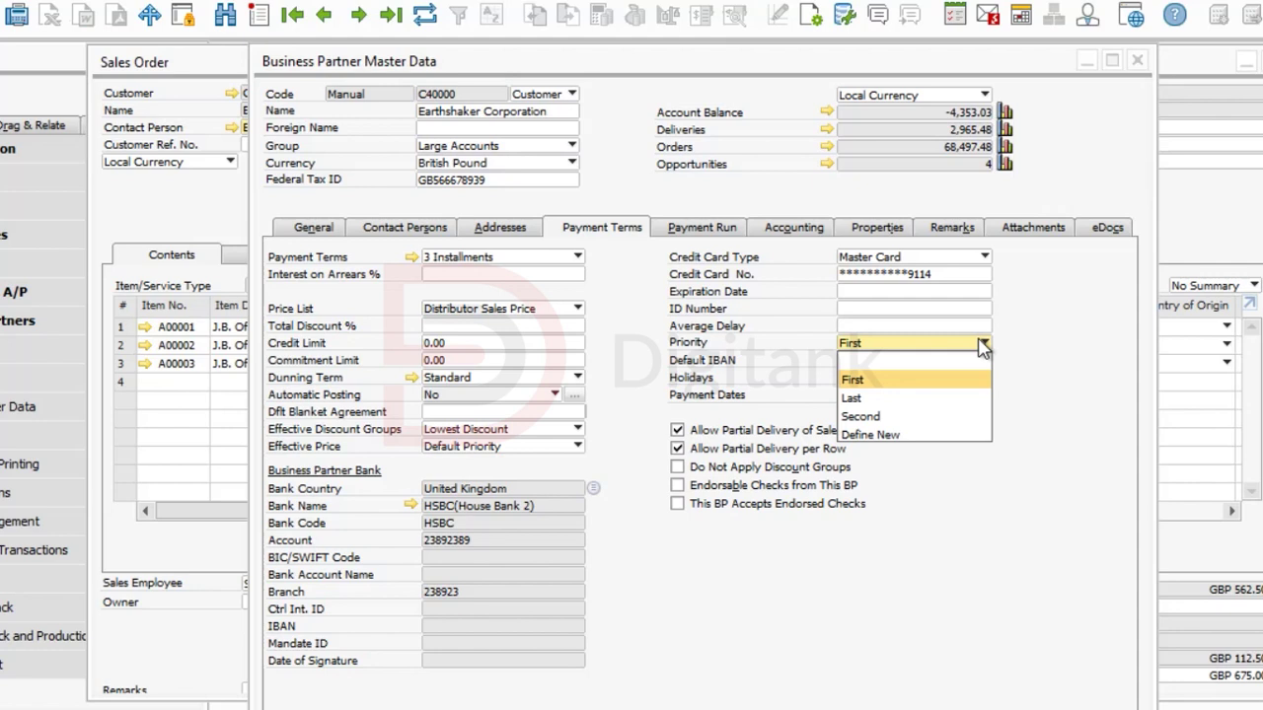
{"action": "left_click", "coordinate": [984, 344]}
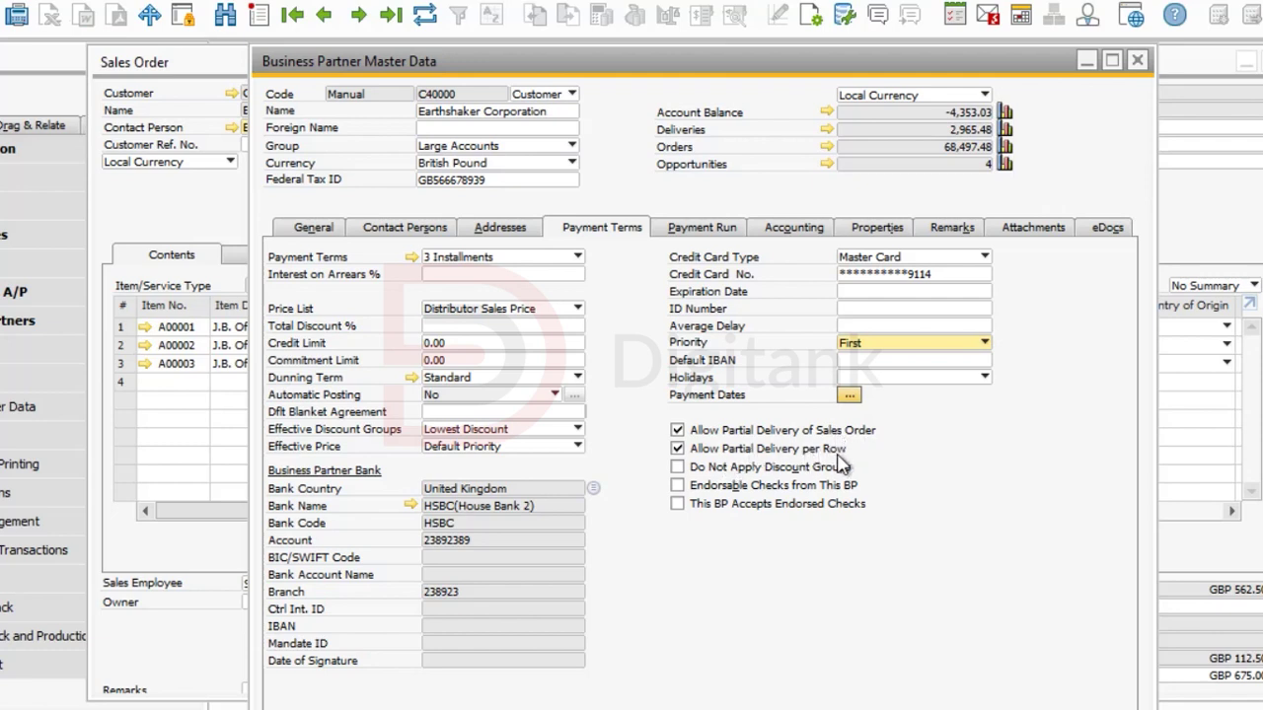
Move the Business Partner Master Data window aside and minimize both it and the sales order.
{"action": "left_click_drag", "start_coordinate": [394, 61], "coordinate": [355, 262]}
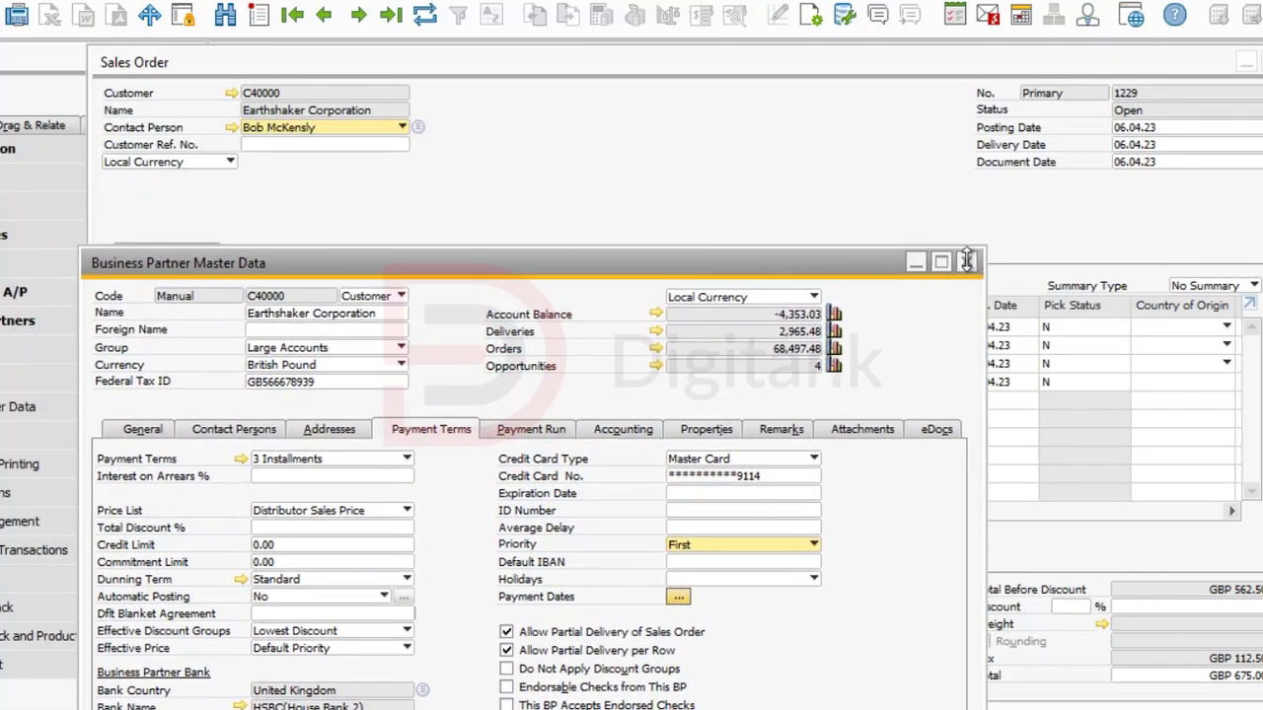
{"action": "left_click", "coordinate": [914, 261]}
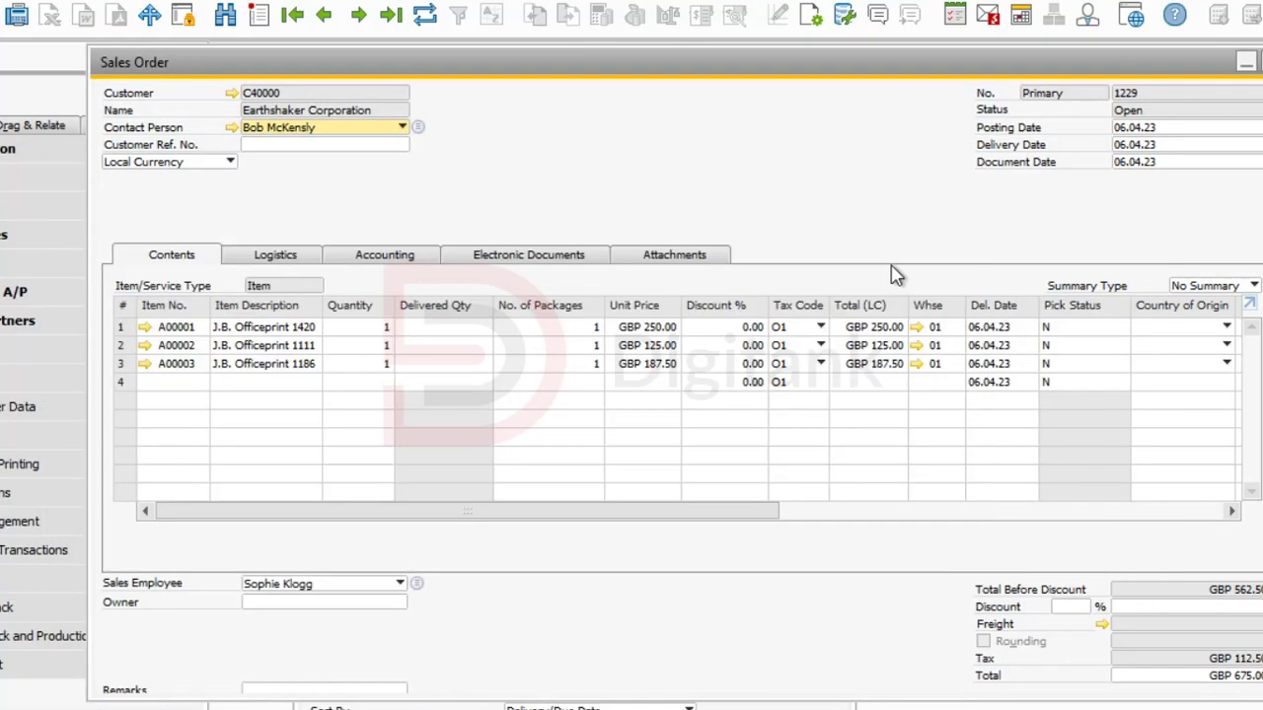
{"action": "left_click", "coordinate": [1247, 63]}
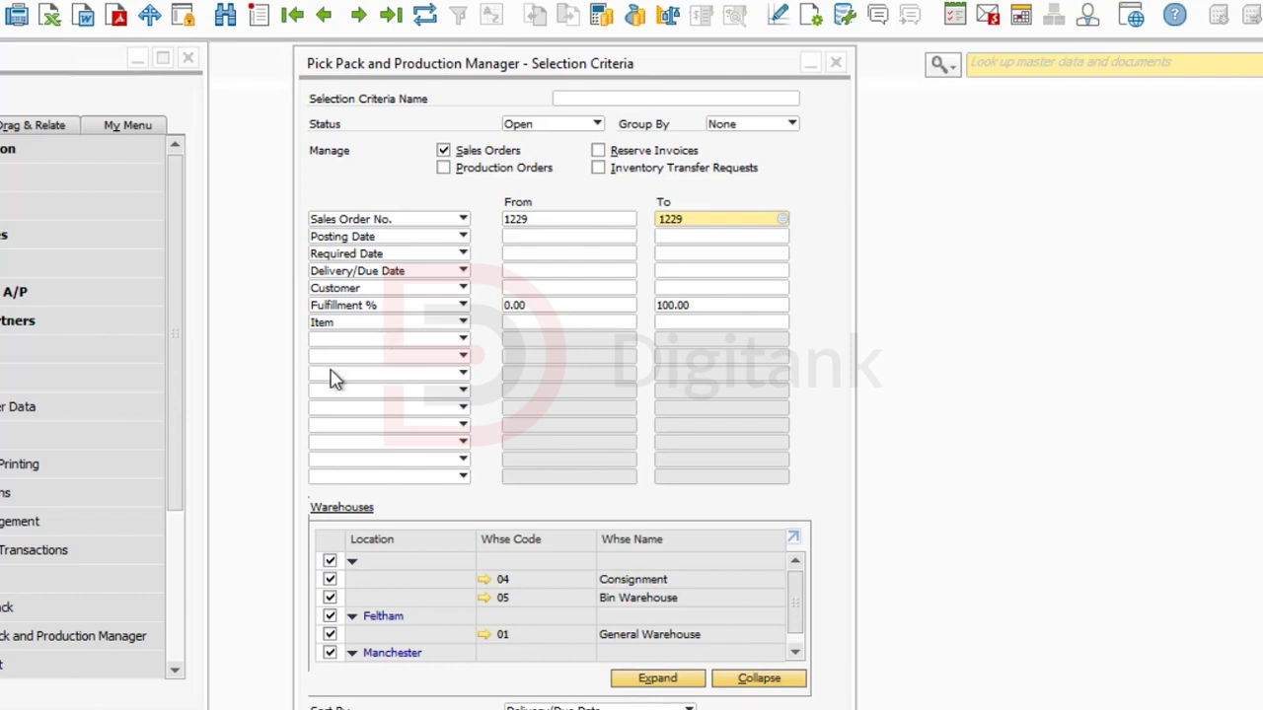
Examine the additional criterion fields, the warehouse list and the sort options of the selection criteria.
{"action": "left_click", "coordinate": [460, 340]}
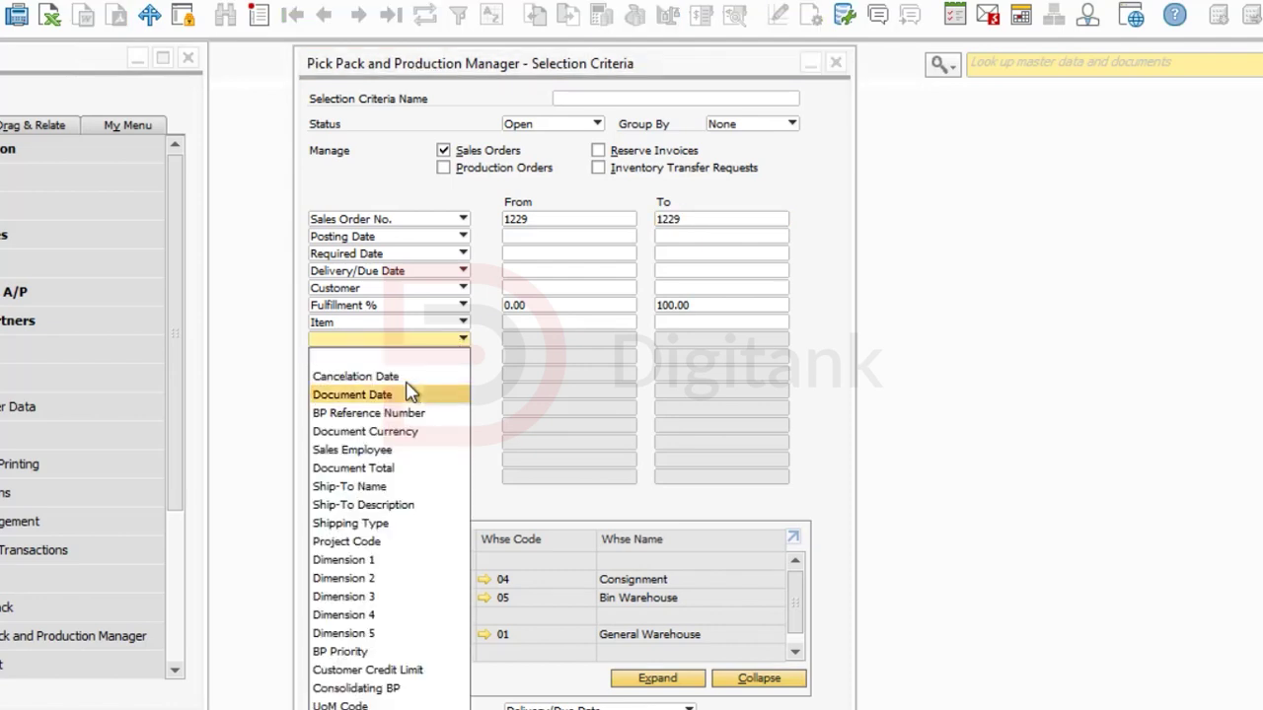
{"action": "left_click", "coordinate": [496, 367]}
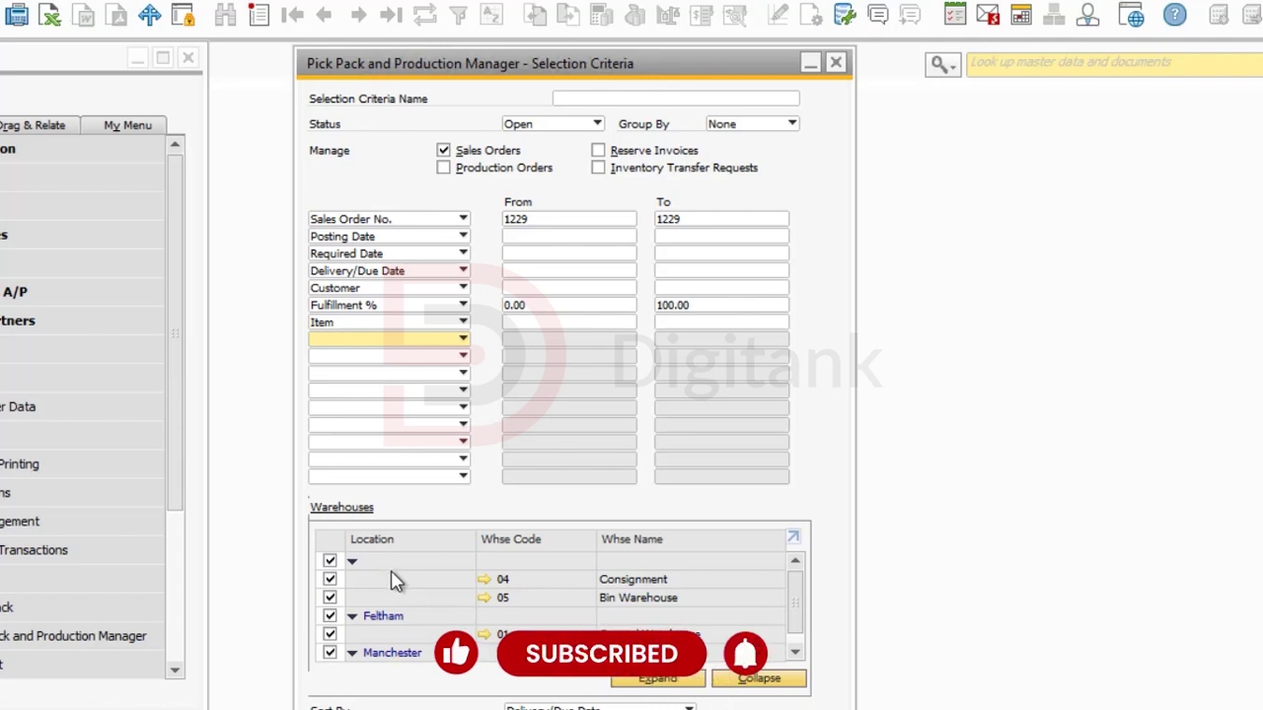
{"action": "scroll", "coordinate": [417, 612], "scroll_direction": "down", "scroll_amount": 1}
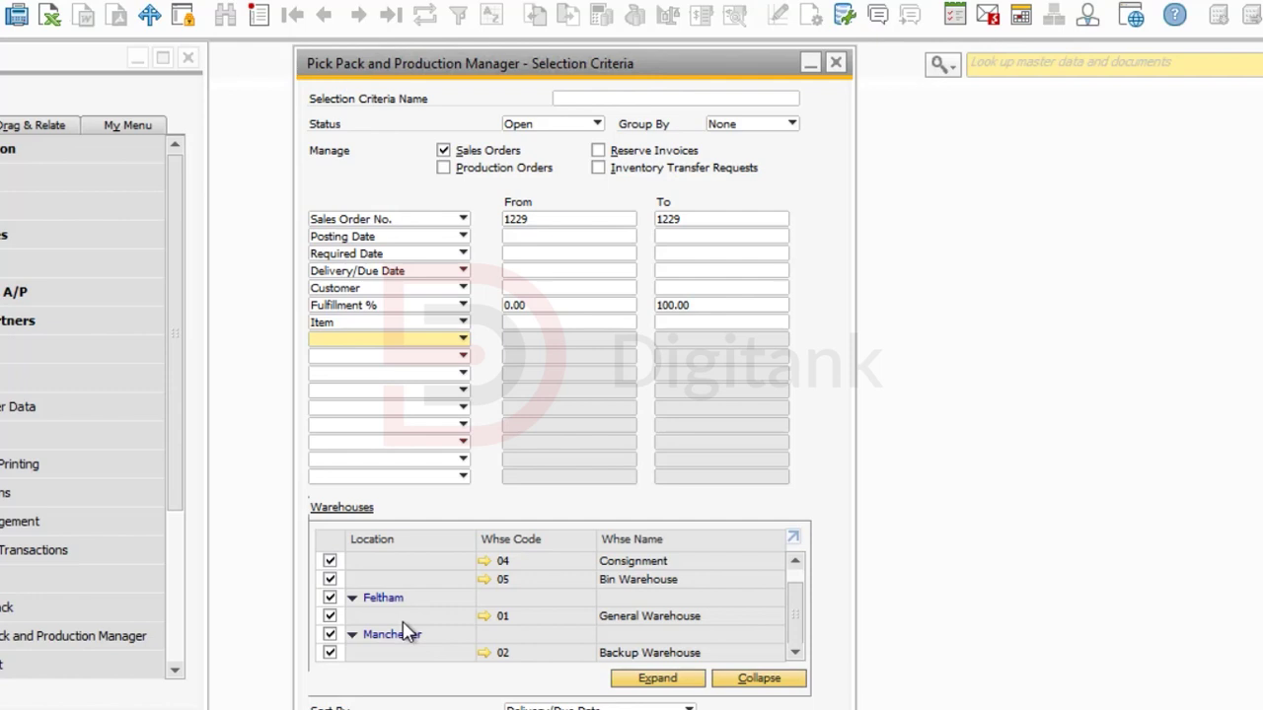
{"action": "left_click", "coordinate": [597, 707]}
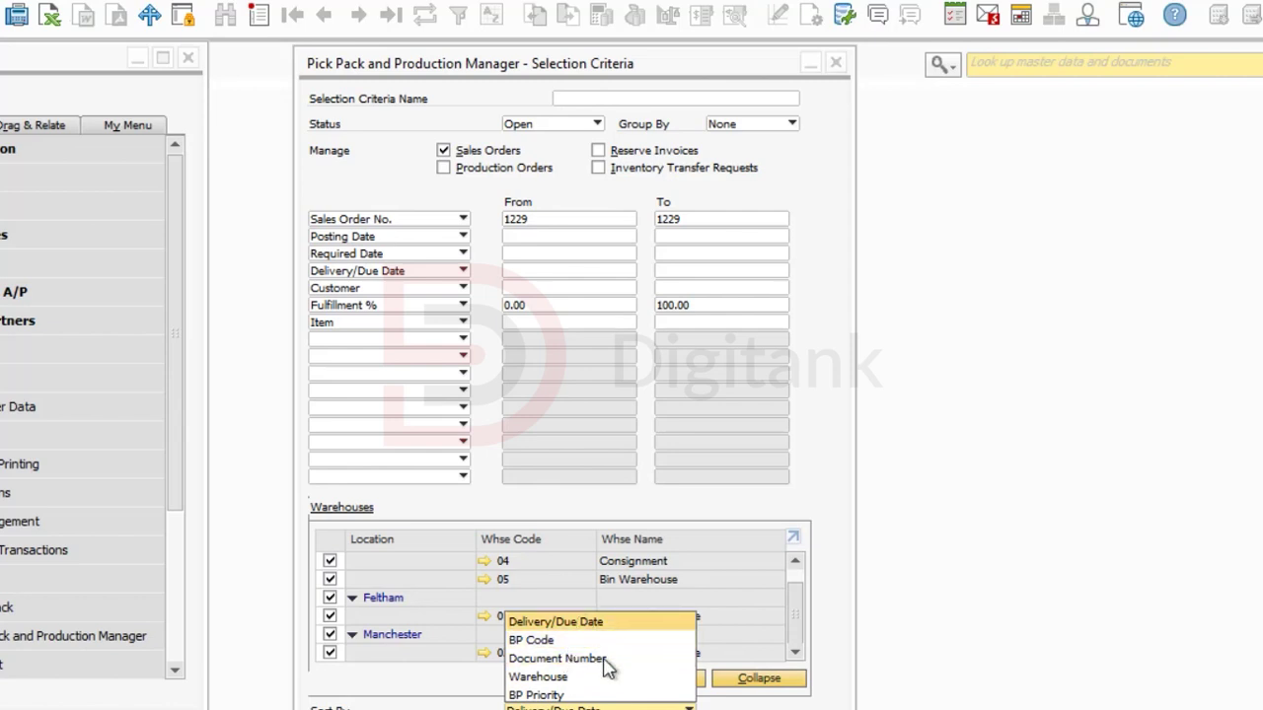
Run the selection with Delivery/Due Date sorting and examine the columns of the open sales order rows.
{"action": "left_click", "coordinate": [832, 661]}
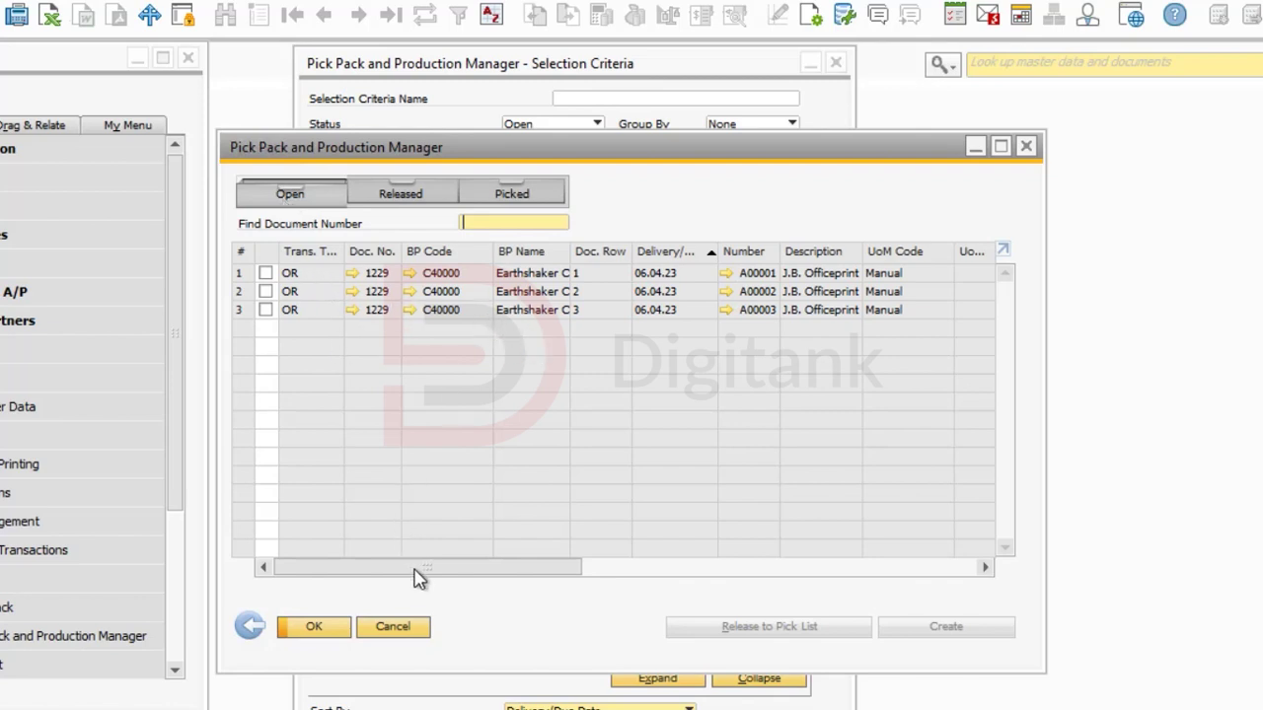
{"action": "left_click_drag", "start_coordinate": [466, 562], "coordinate": [634, 568]}
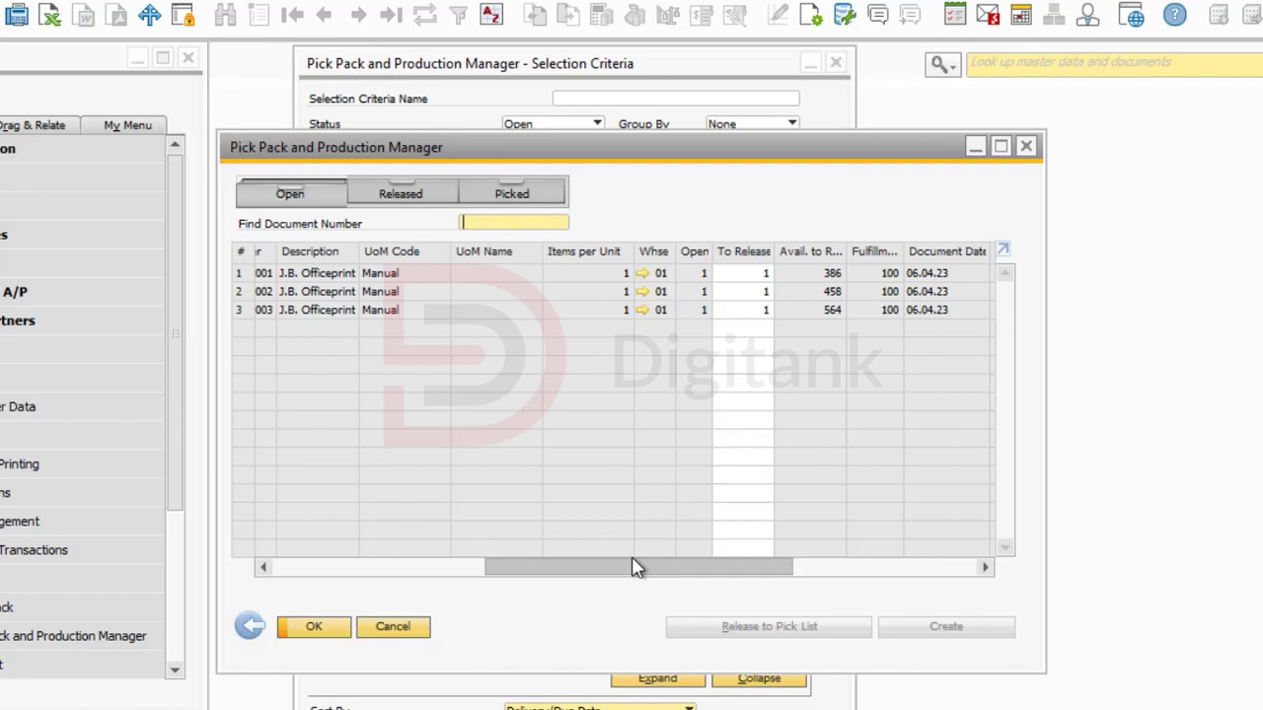
{"action": "left_click_drag", "start_coordinate": [635, 568], "coordinate": [441, 574]}
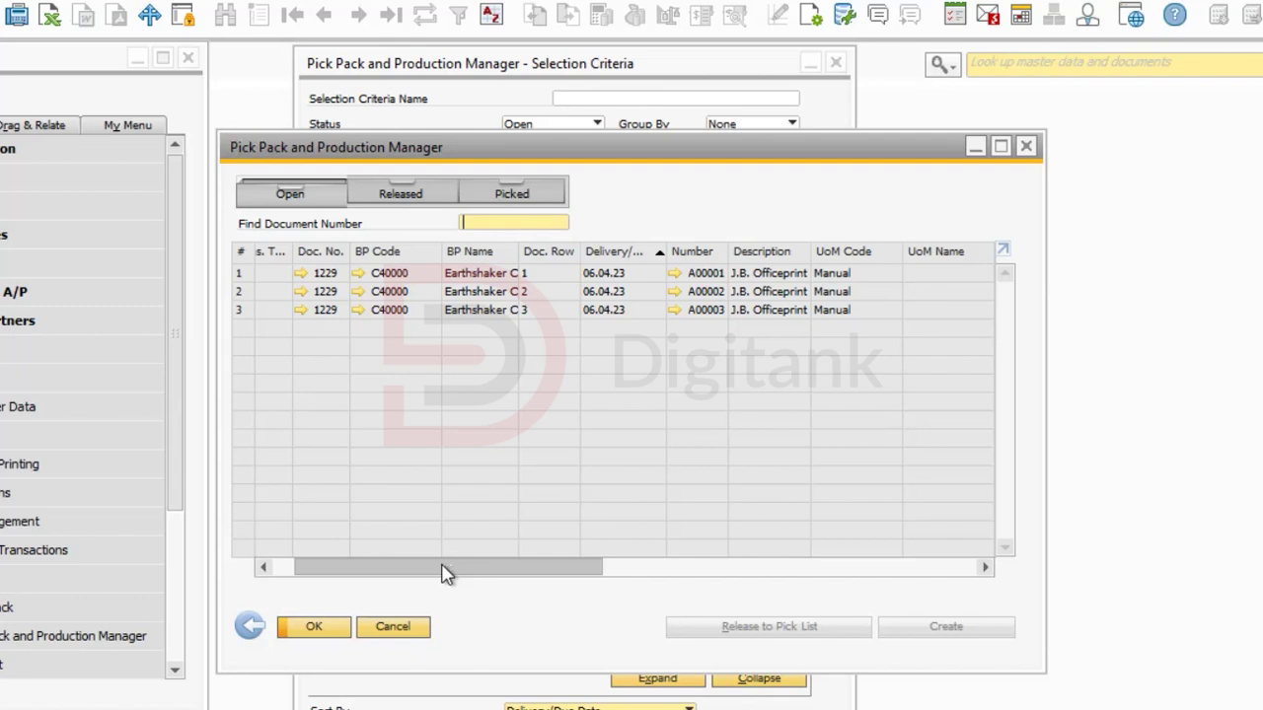
{"action": "left_click_drag", "start_coordinate": [444, 573], "coordinate": [342, 572]}
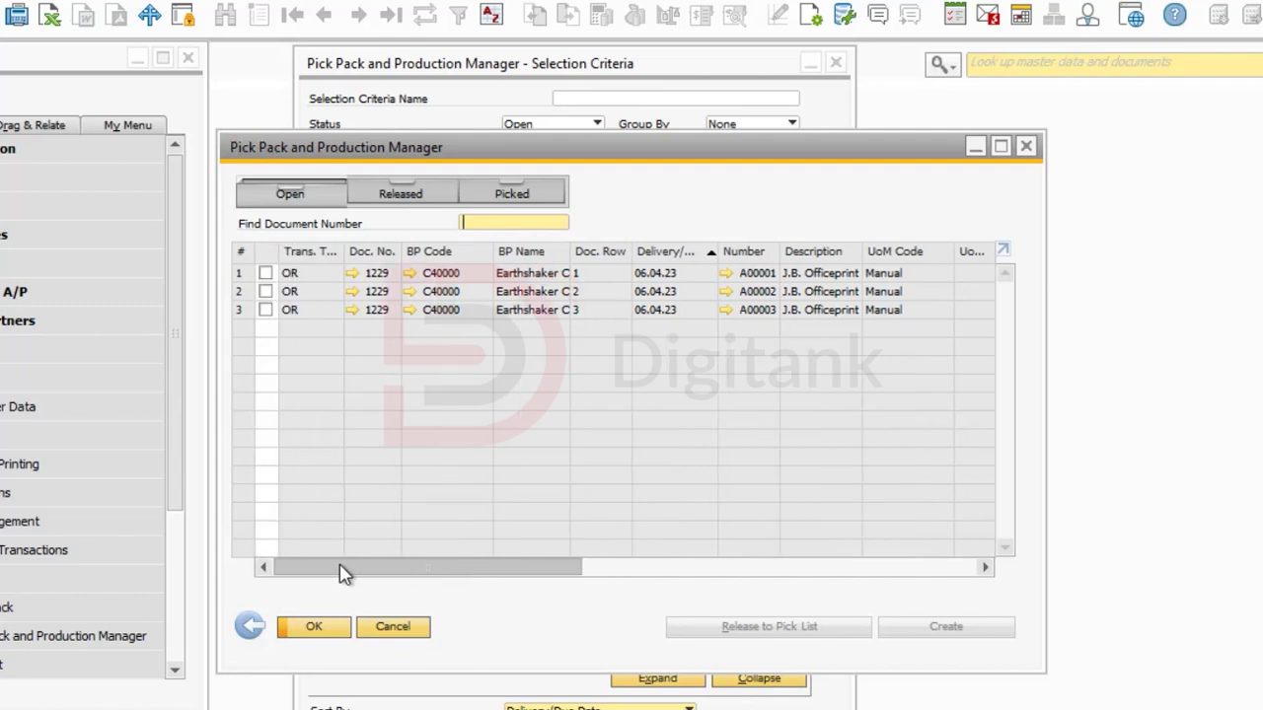
Select the open rows for items A00001 and A00002 and release them to a pick list.
{"action": "left_click", "coordinate": [265, 274]}
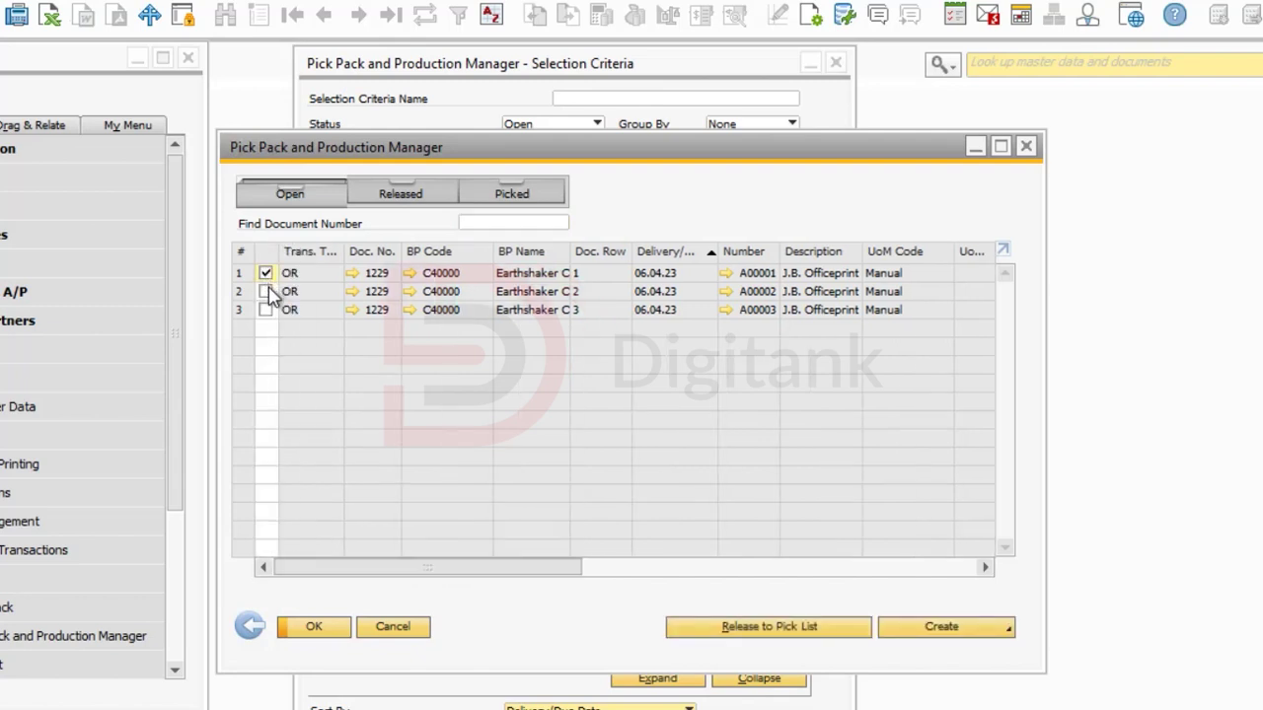
{"action": "left_click", "coordinate": [266, 293]}
{"action": "left_click", "coordinate": [768, 628]}
Generate the pick list without any split parameters, keeping its default pick date, user and picker.
{"action": "left_click", "coordinate": [863, 665]}
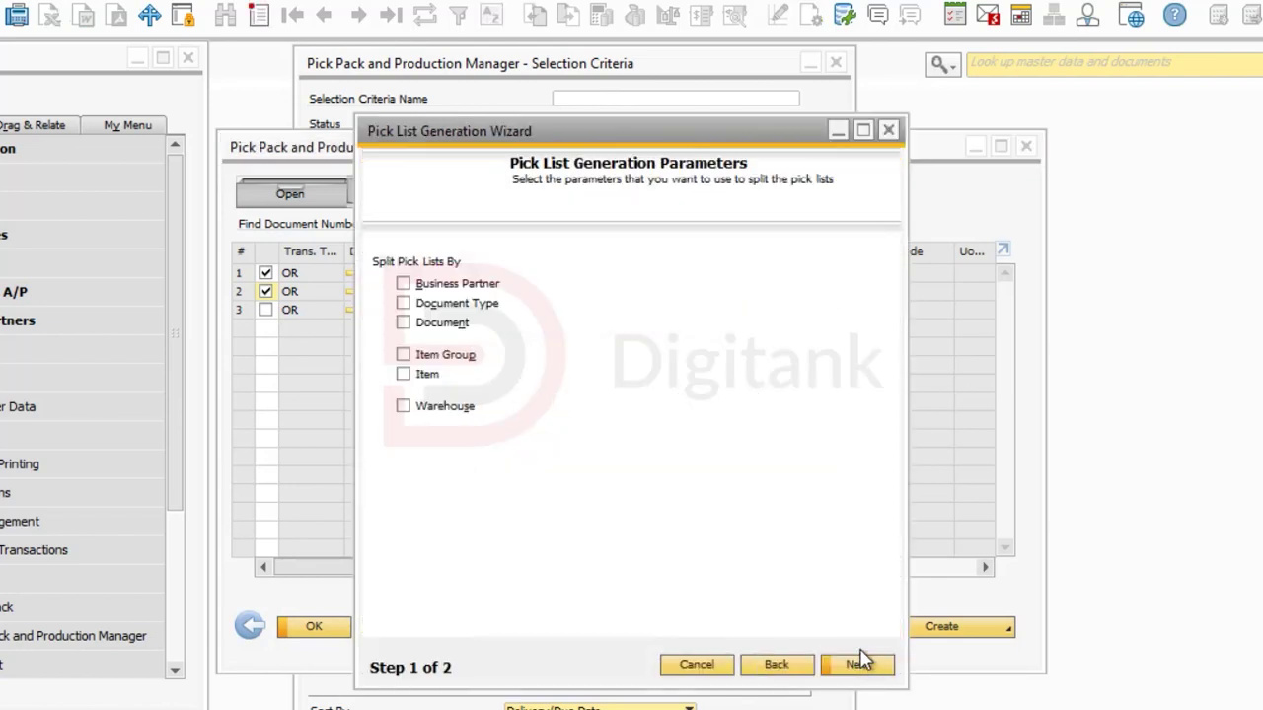
{"action": "left_click", "coordinate": [771, 667]}
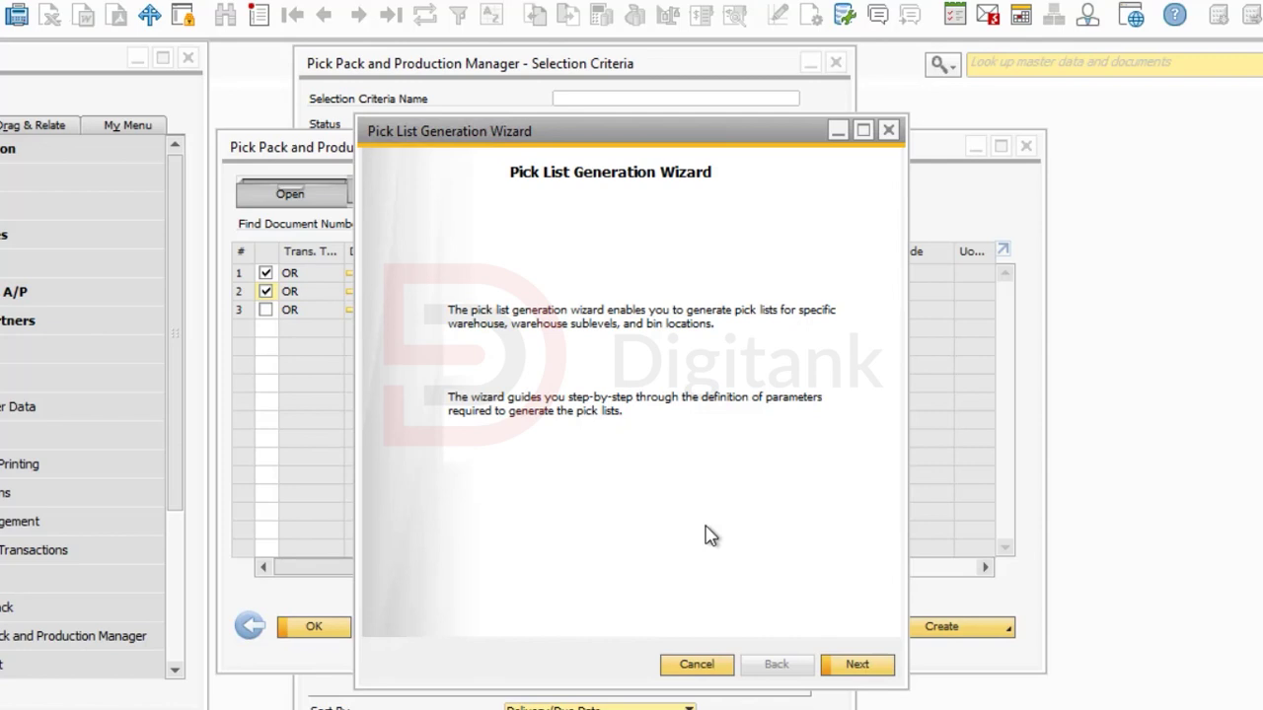
{"action": "left_click", "coordinate": [856, 661]}
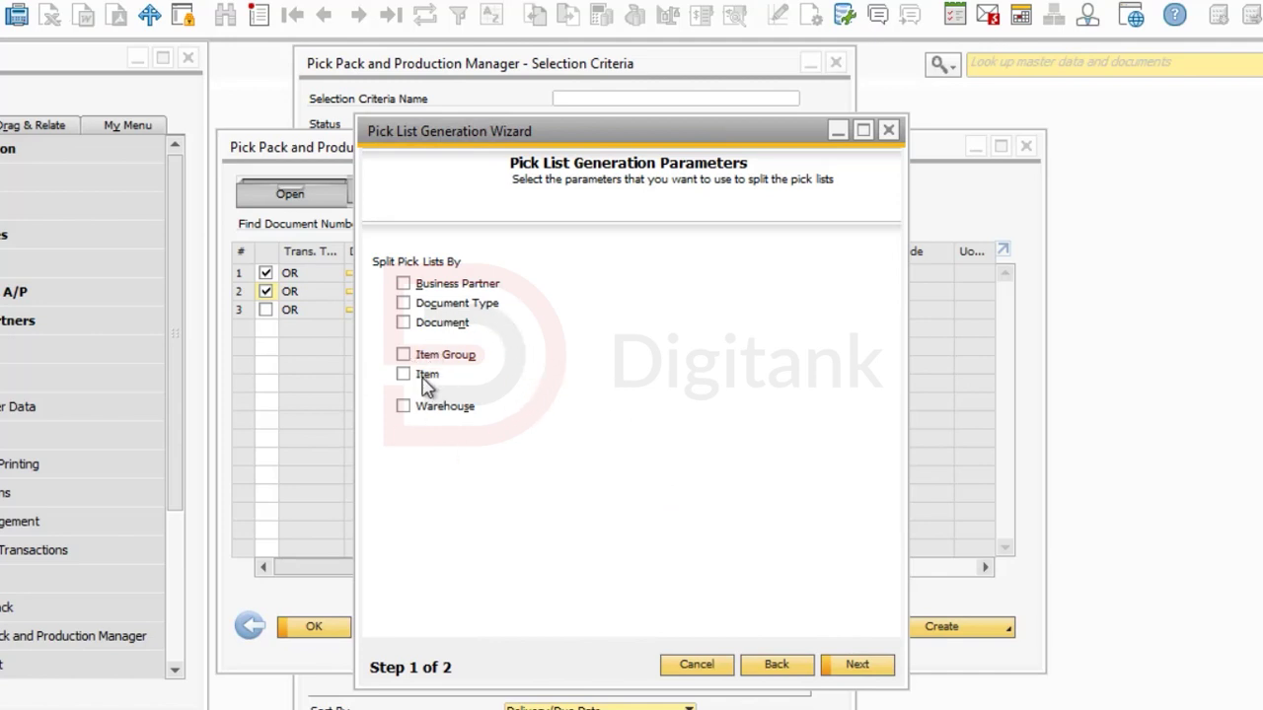
{"action": "left_click", "coordinate": [856, 666]}
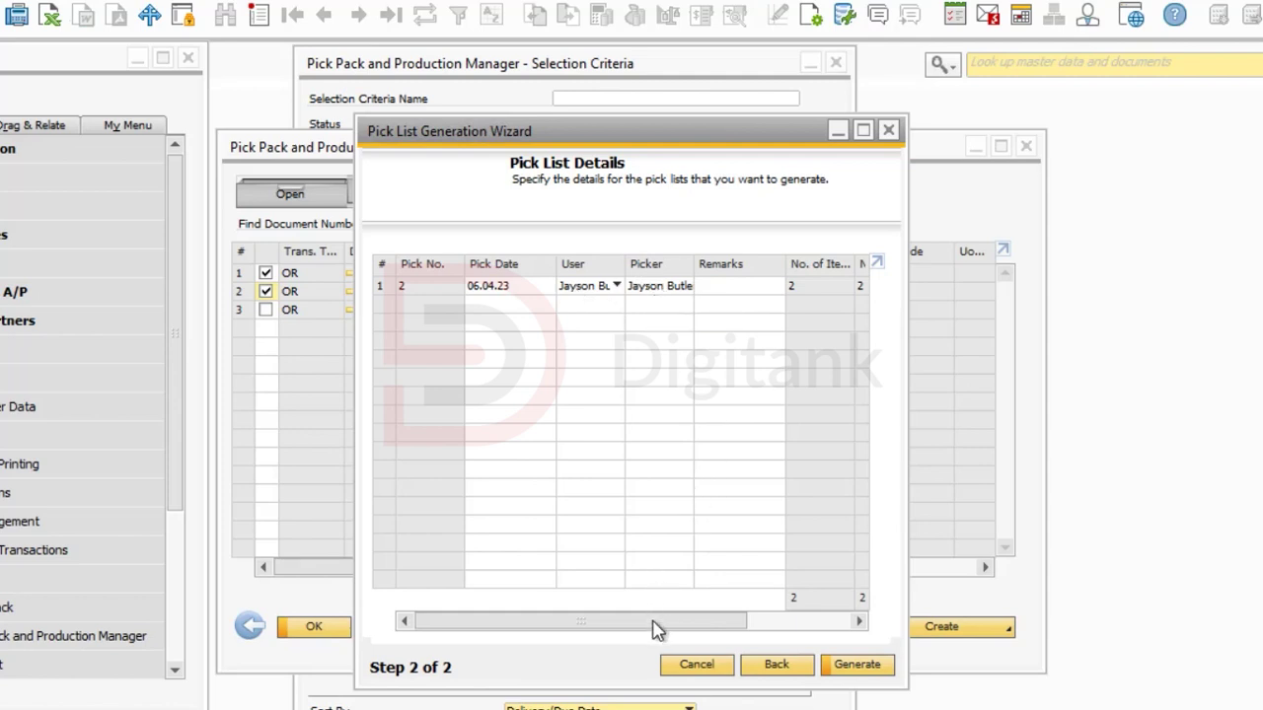
{"action": "left_click_drag", "start_coordinate": [685, 626], "coordinate": [817, 630]}
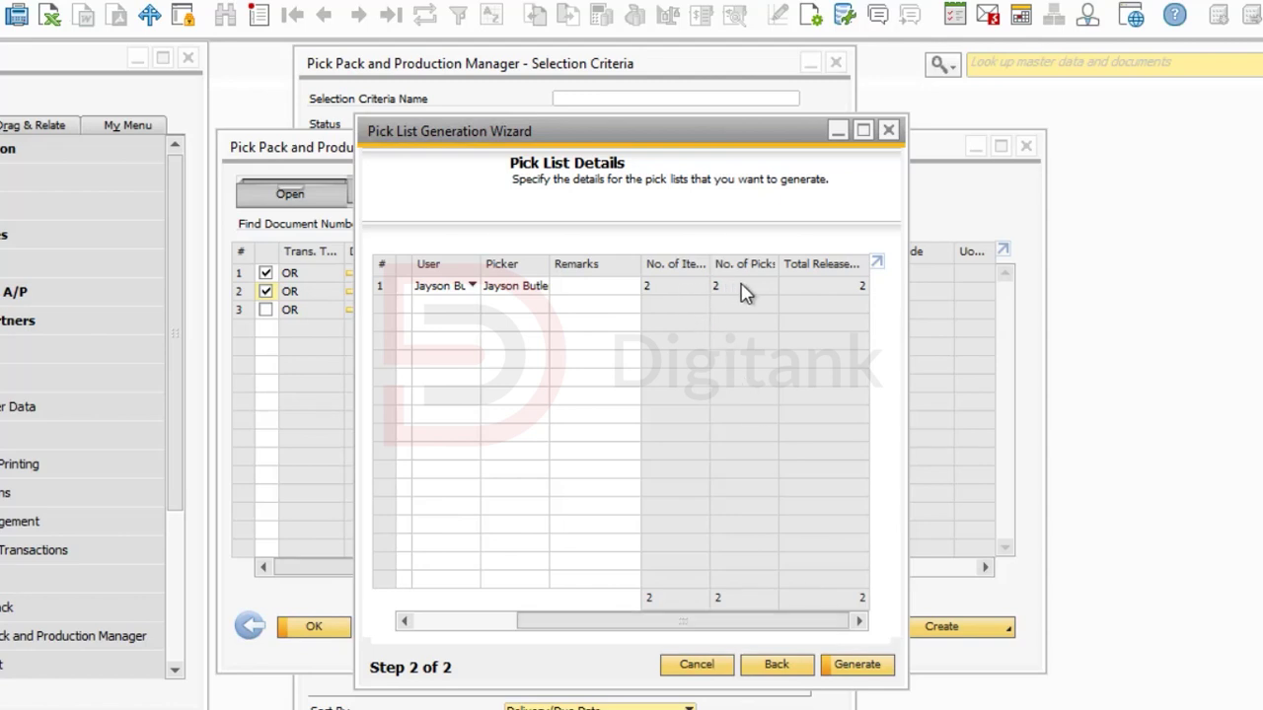
{"action": "left_click", "coordinate": [856, 665]}
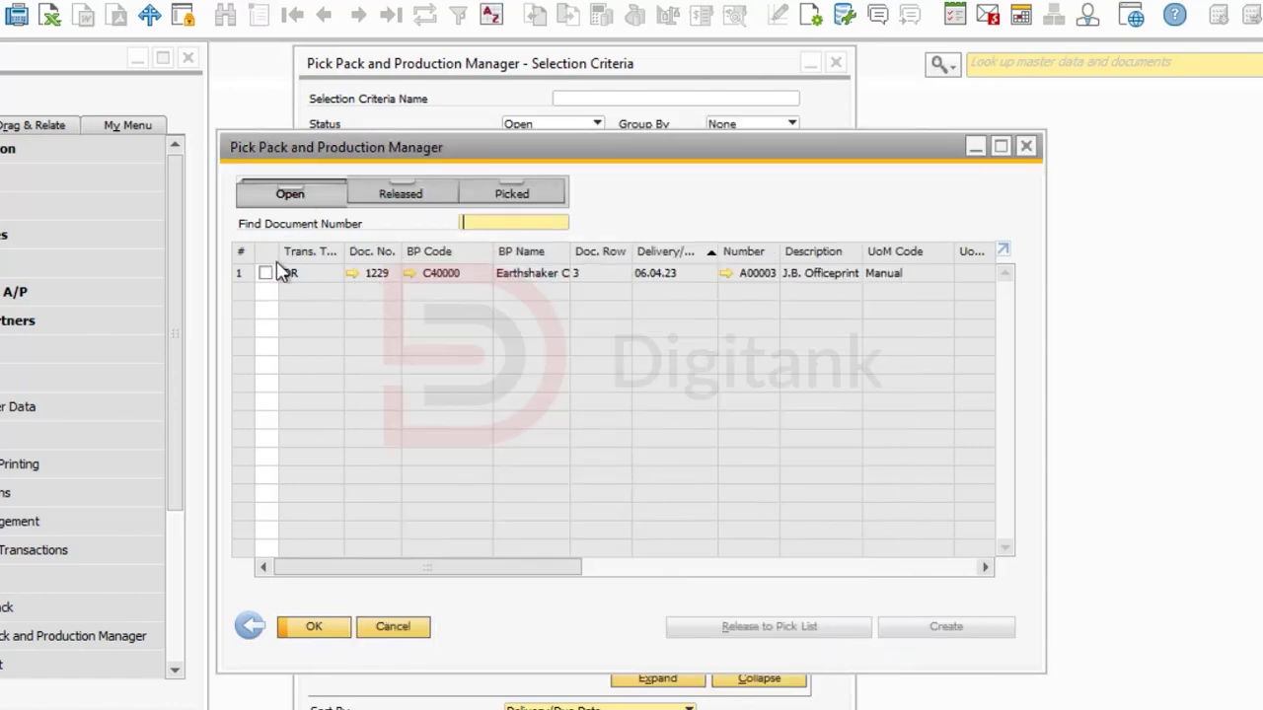
Check the released rows and display the last pick list in a maximized Pick List window.
{"action": "left_click", "coordinate": [397, 195]}
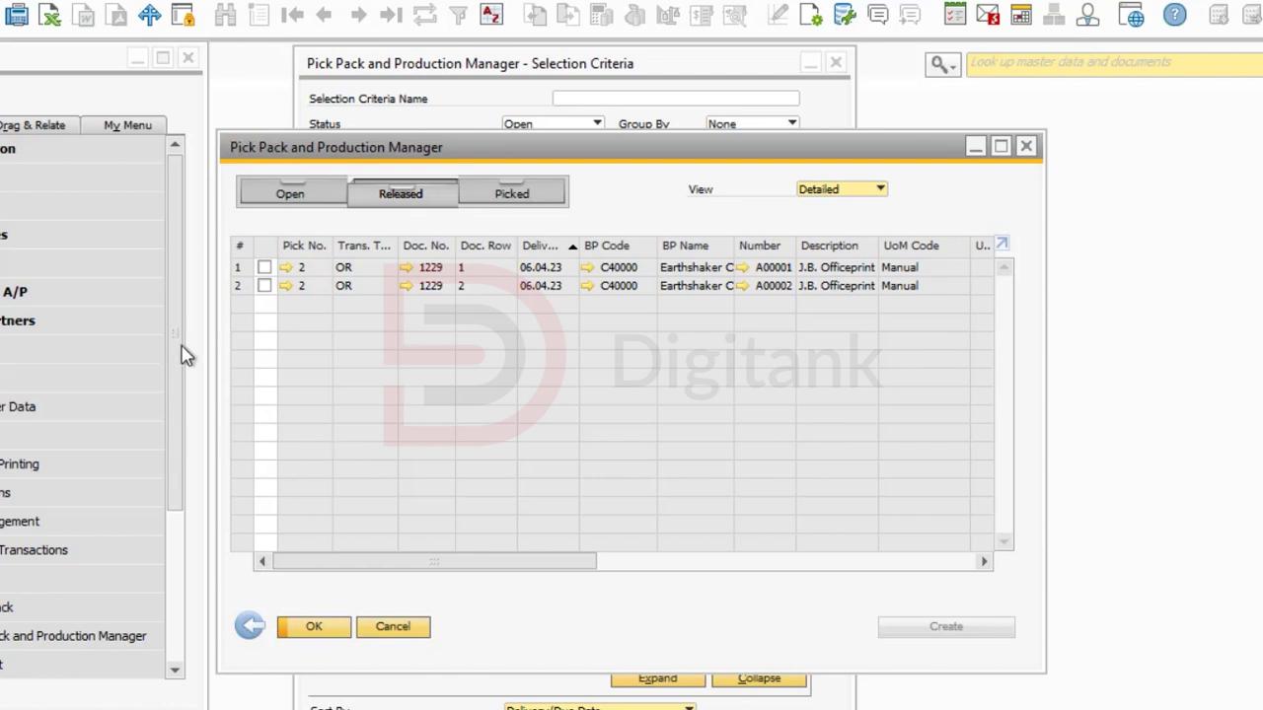
{"action": "left_click_drag", "start_coordinate": [188, 359], "coordinate": [185, 445]}
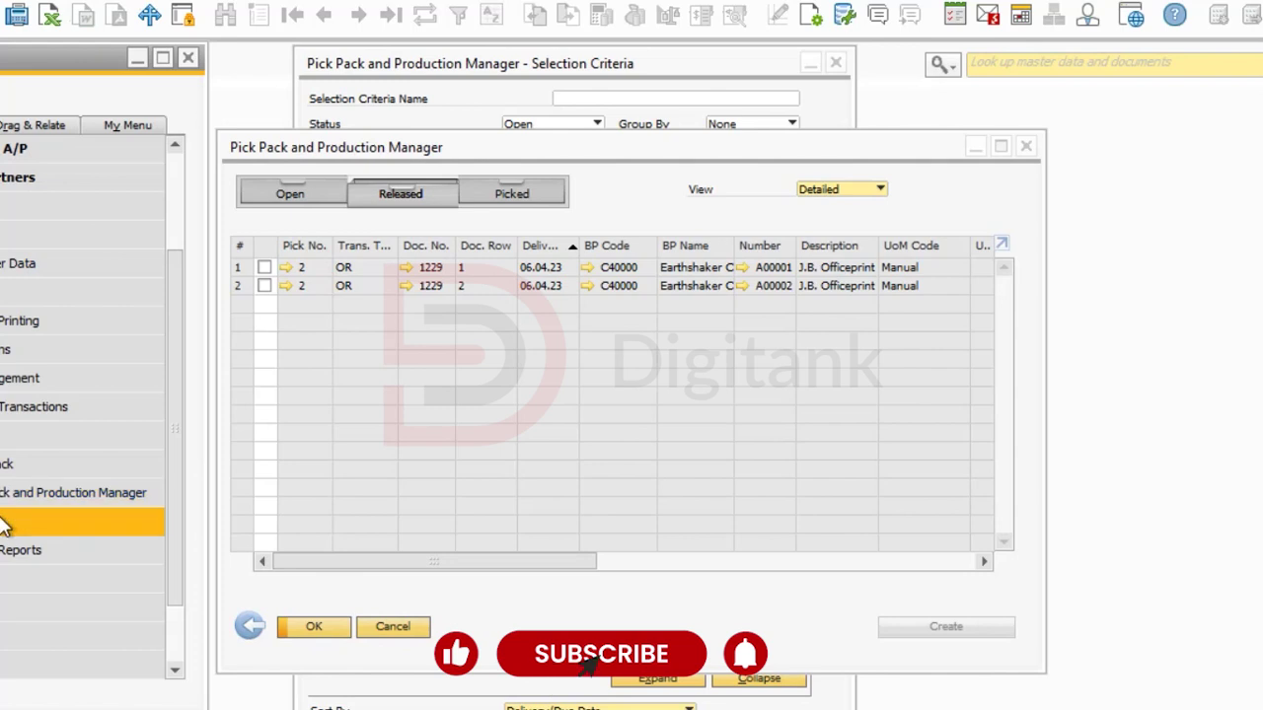
{"action": "left_click", "coordinate": [57, 532]}
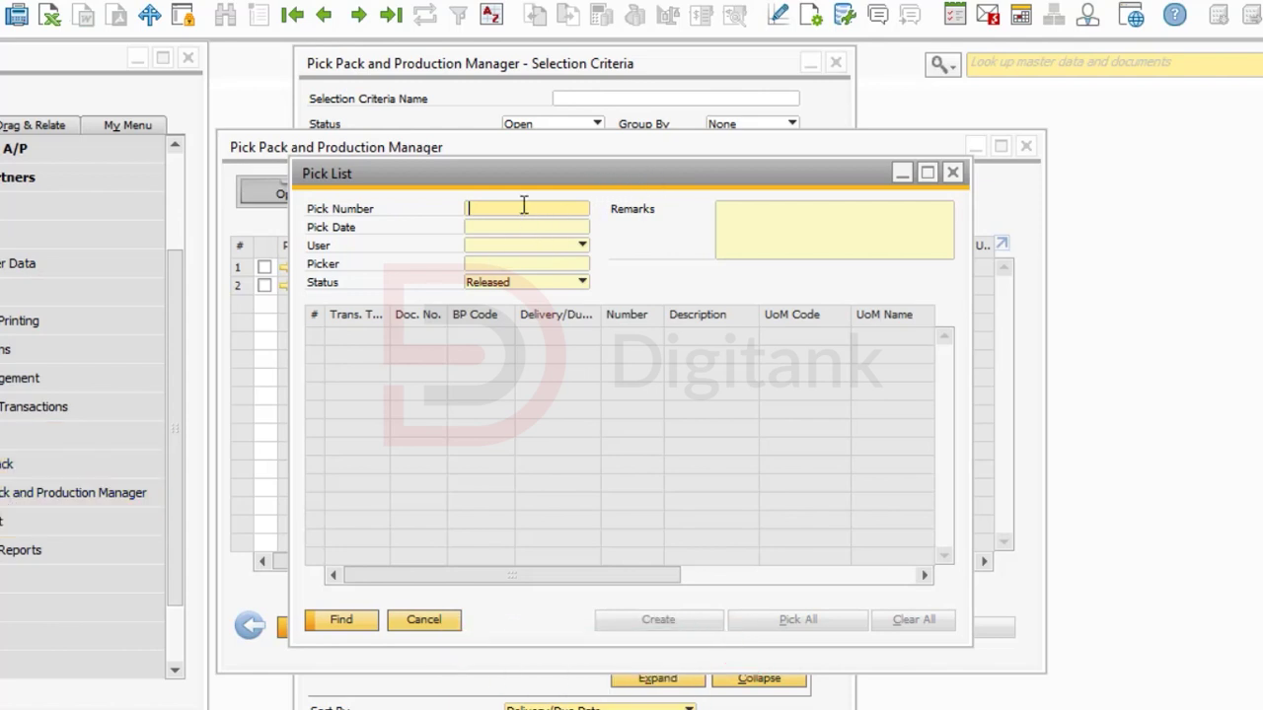
{"action": "left_click_drag", "start_coordinate": [633, 163], "coordinate": [499, 211]}
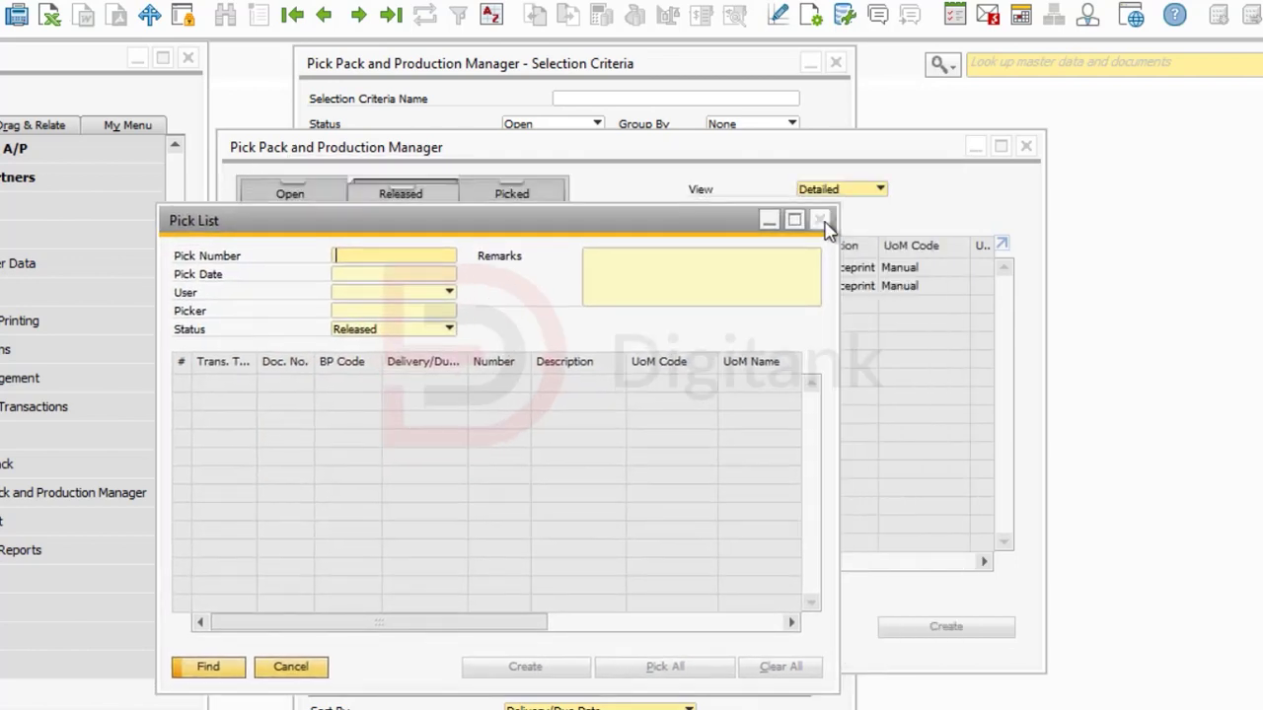
{"action": "left_click", "coordinate": [796, 222]}
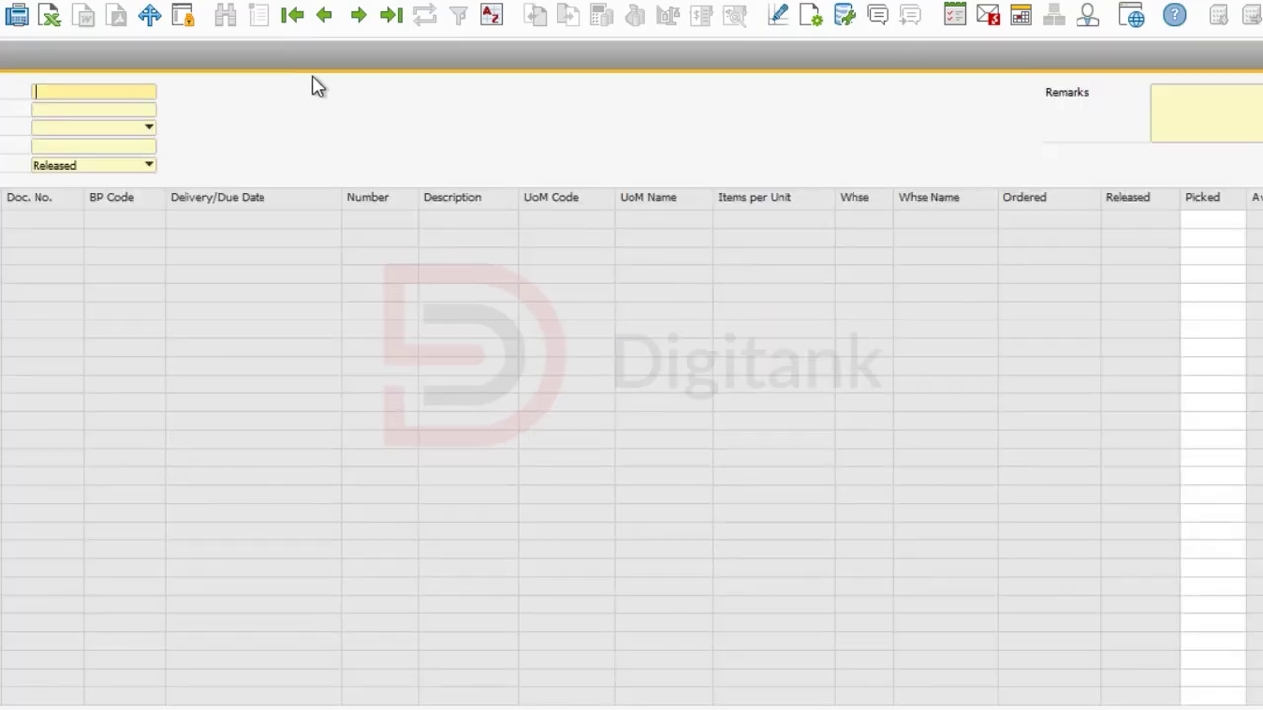
{"action": "left_click", "coordinate": [391, 25]}
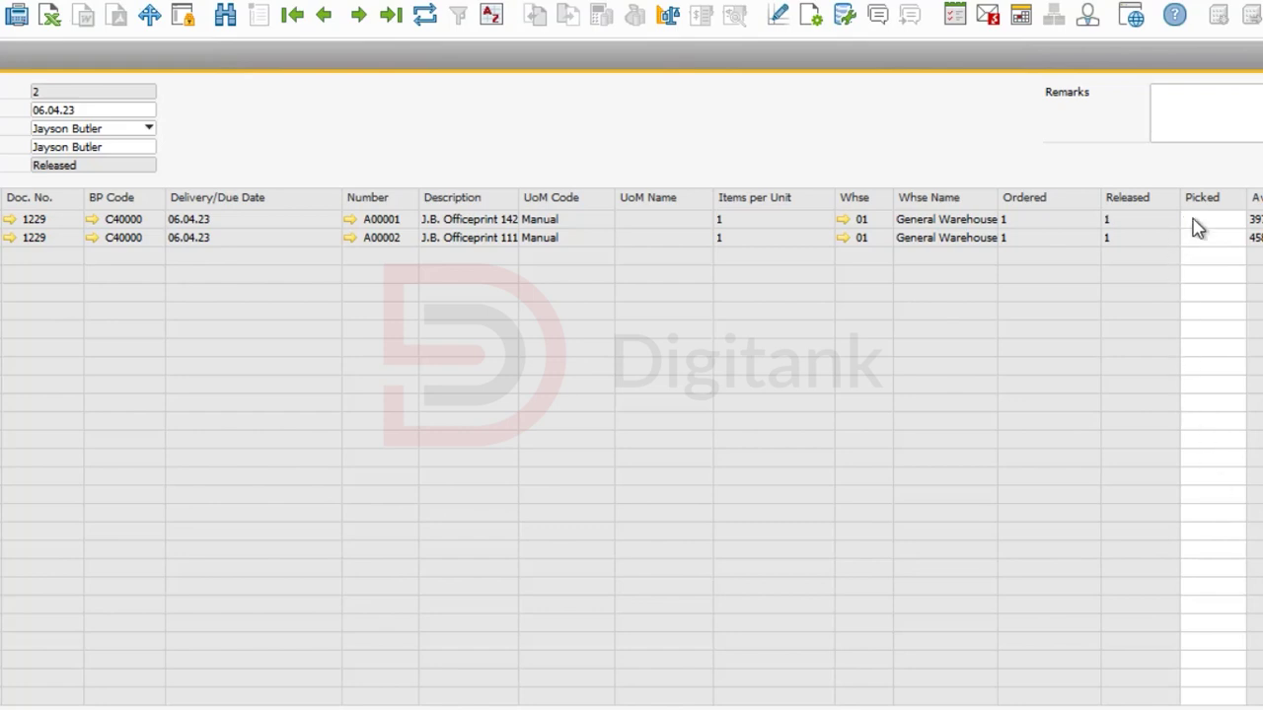
Set the picked quantity to 1 for the A00001 and A00002 rows of the pick list.
{"action": "left_click", "coordinate": [1196, 219]}
{"action": "type", "text": "1"}
{"action": "double_click", "coordinate": [1186, 219]}
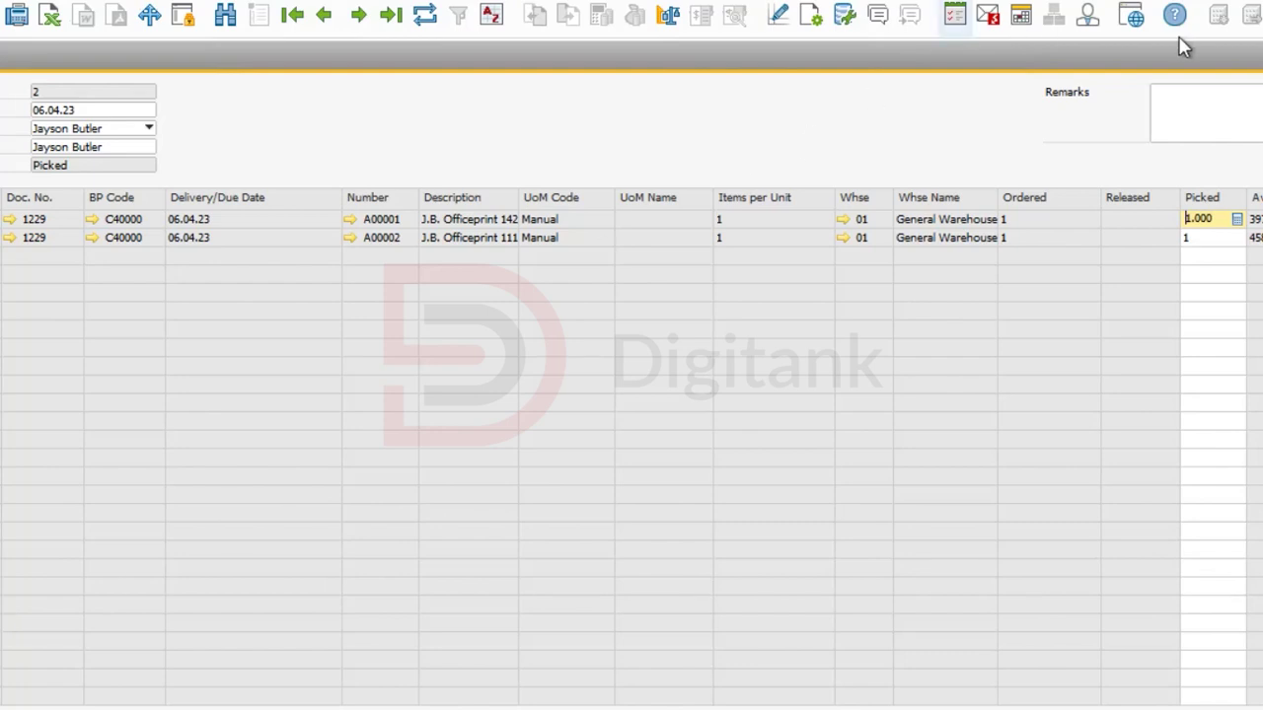
Shrink the Pick List window, restore the minimized sales order to check its rows' Pick Status, and minimize the order again.
{"action": "left_click", "coordinate": [1241, 62]}
{"action": "left_click_drag", "start_coordinate": [1046, 61], "coordinate": [1126, 55]}
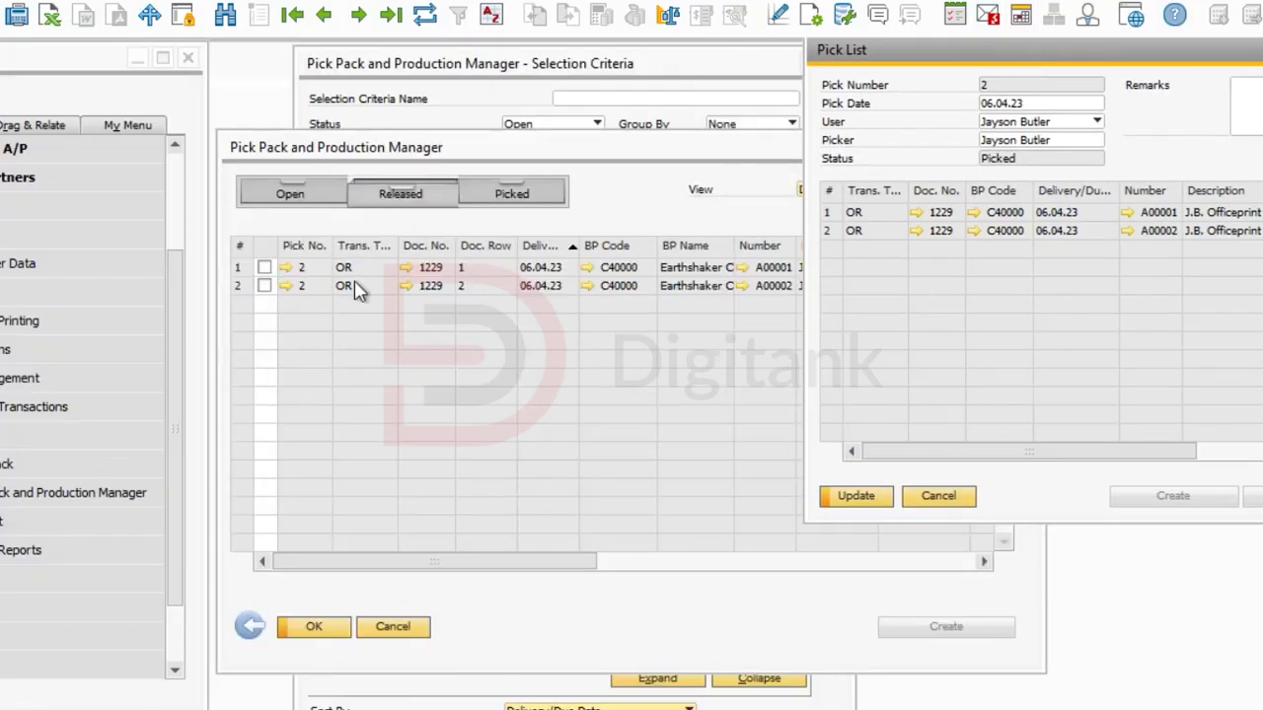
{"action": "key", "text": "alt+minus"}
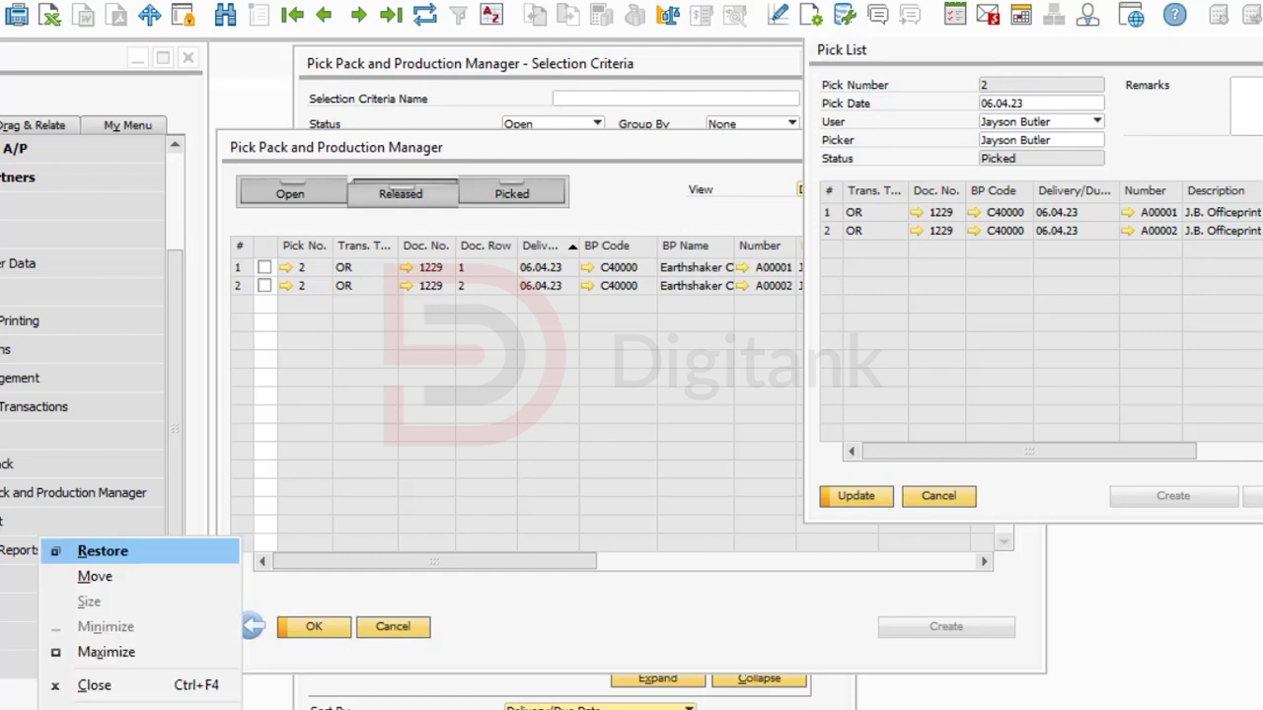
{"action": "left_click", "coordinate": [109, 553]}
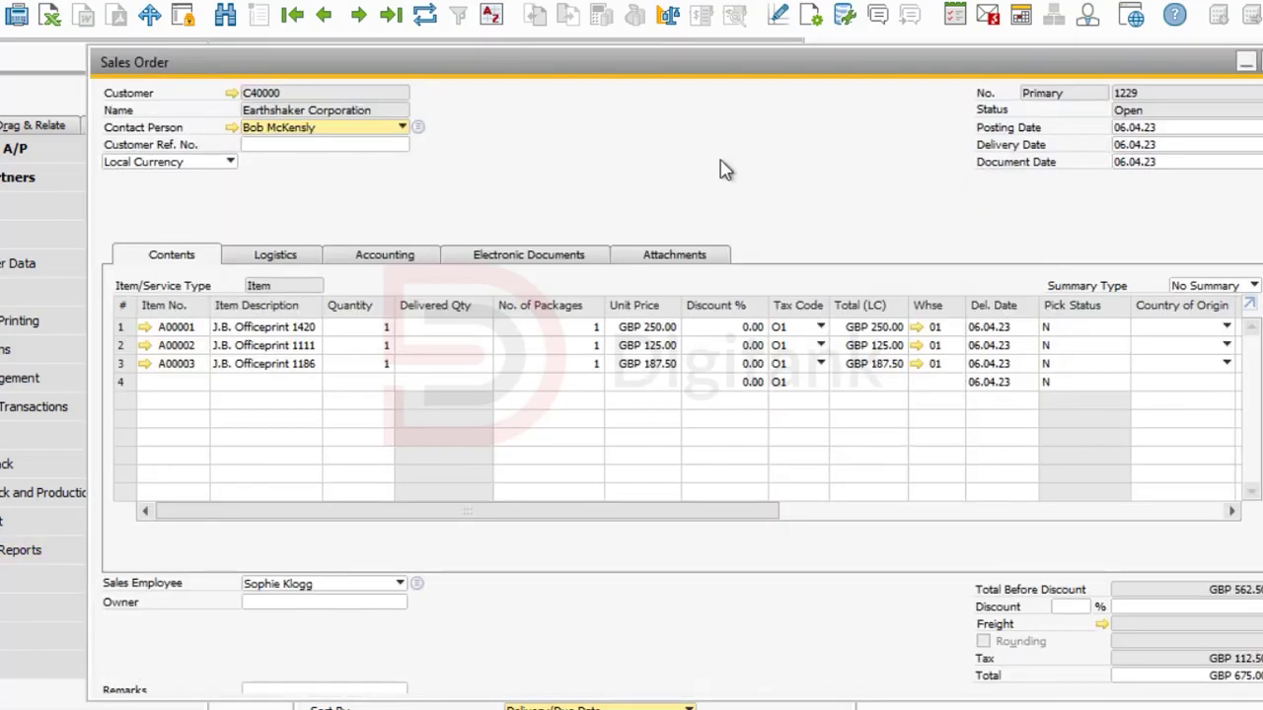
{"action": "left_click_drag", "start_coordinate": [514, 71], "coordinate": [235, 79]}
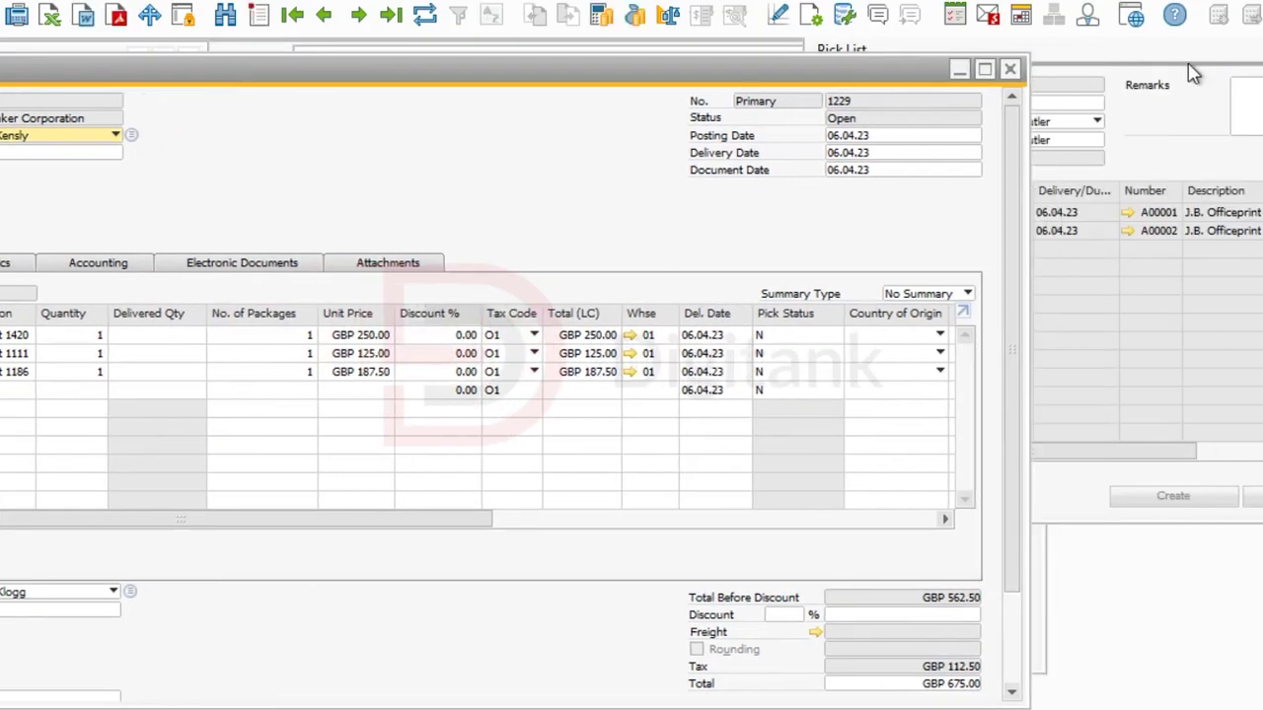
{"action": "left_click", "coordinate": [960, 69]}
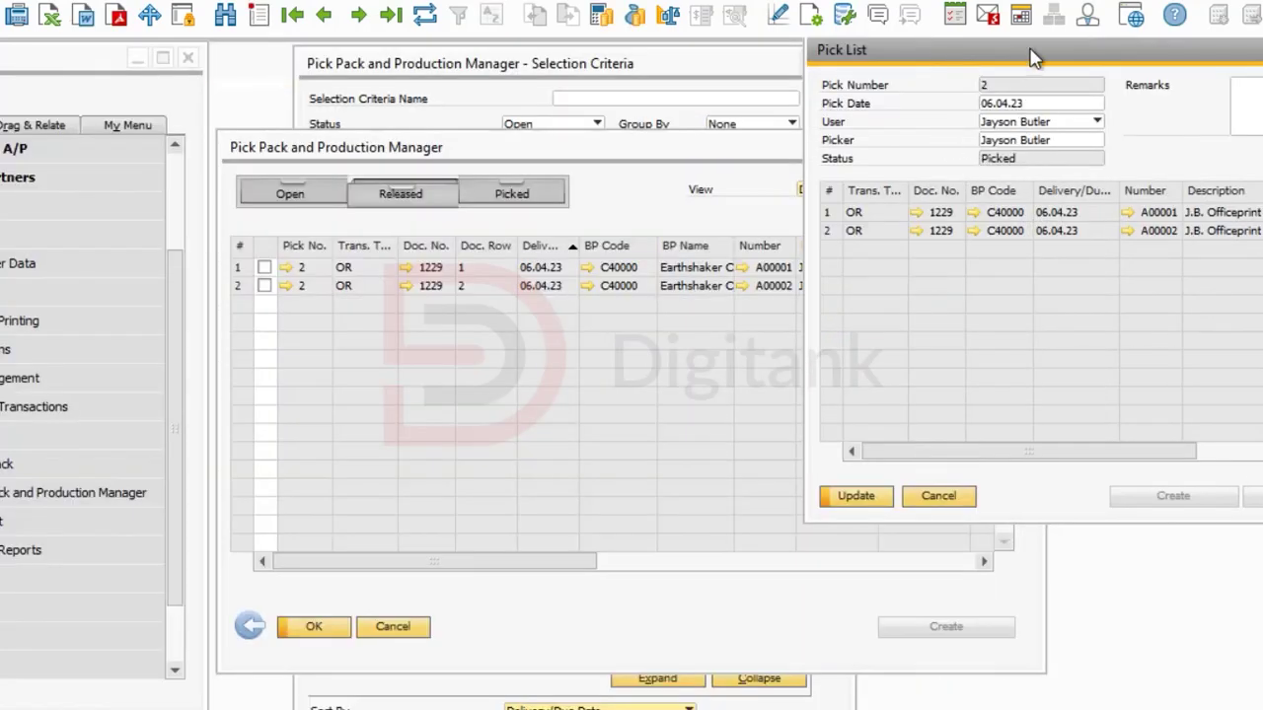
Maximize the Pick List window, save the picked quantities for A00001 and A00002, and close the pick list.
{"action": "left_click_drag", "start_coordinate": [918, 49], "coordinate": [865, 166]}
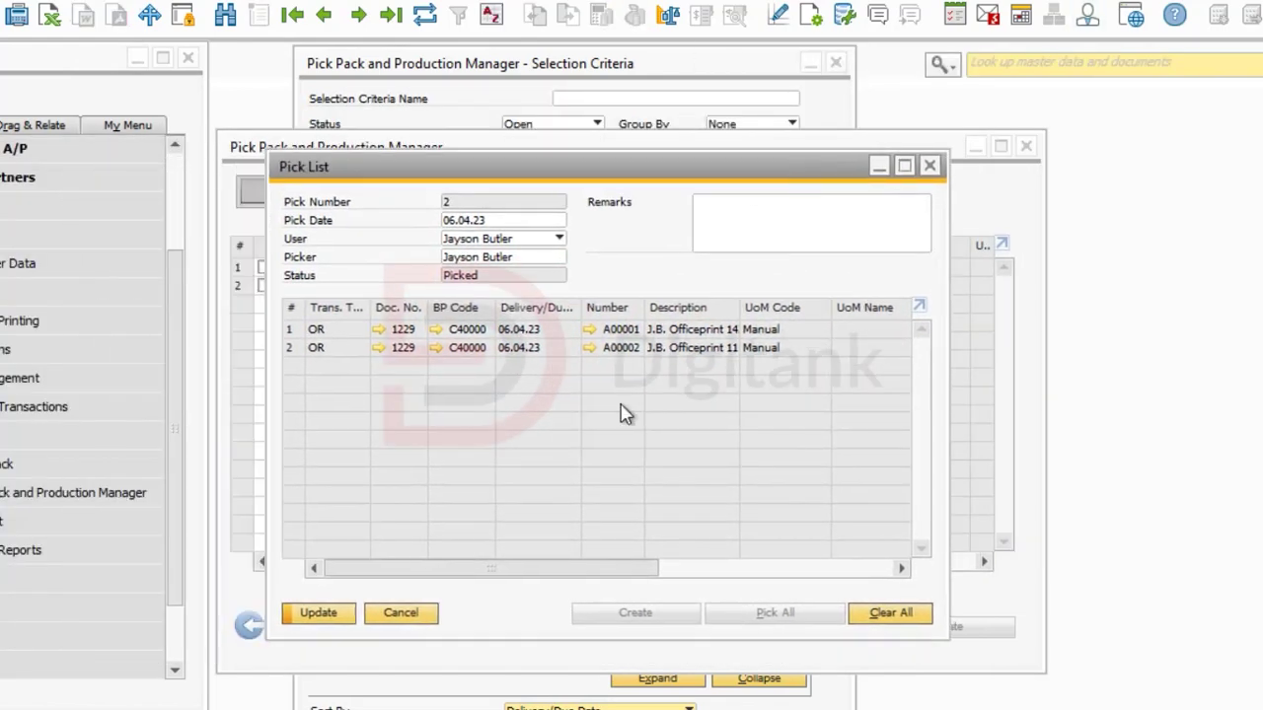
{"action": "left_click", "coordinate": [905, 168]}
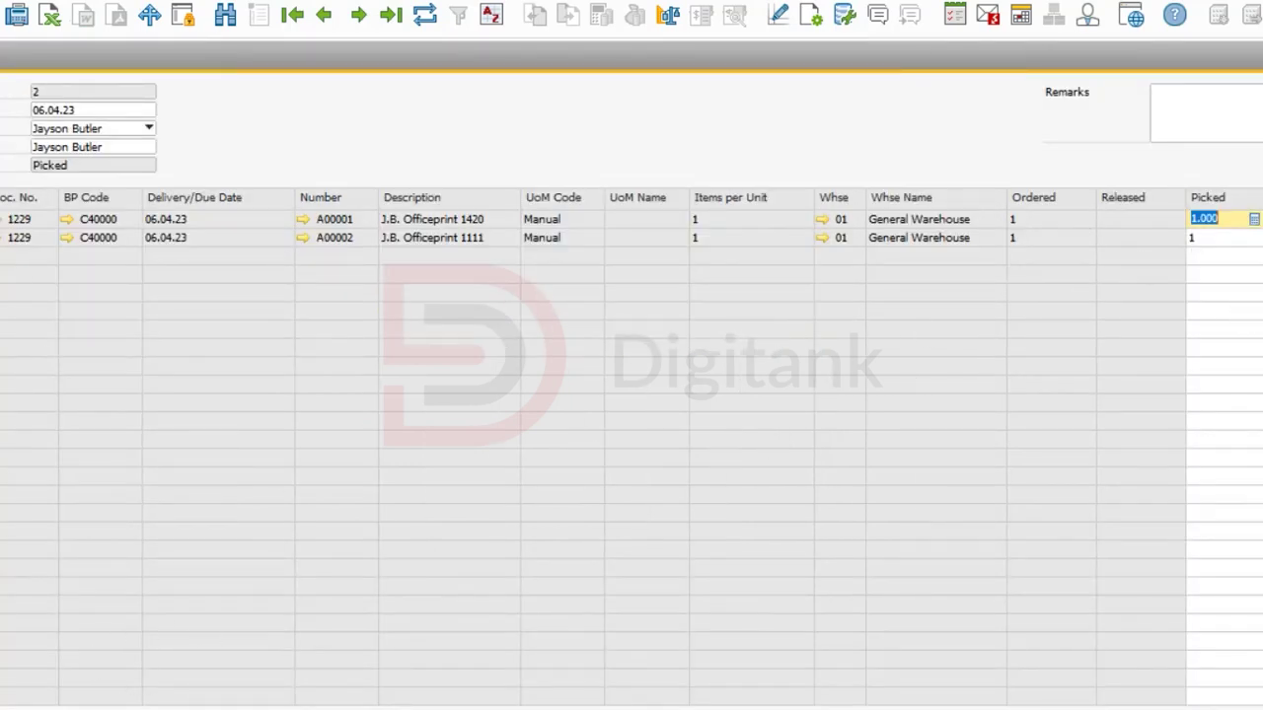
{"action": "left_click", "coordinate": [284, 564]}
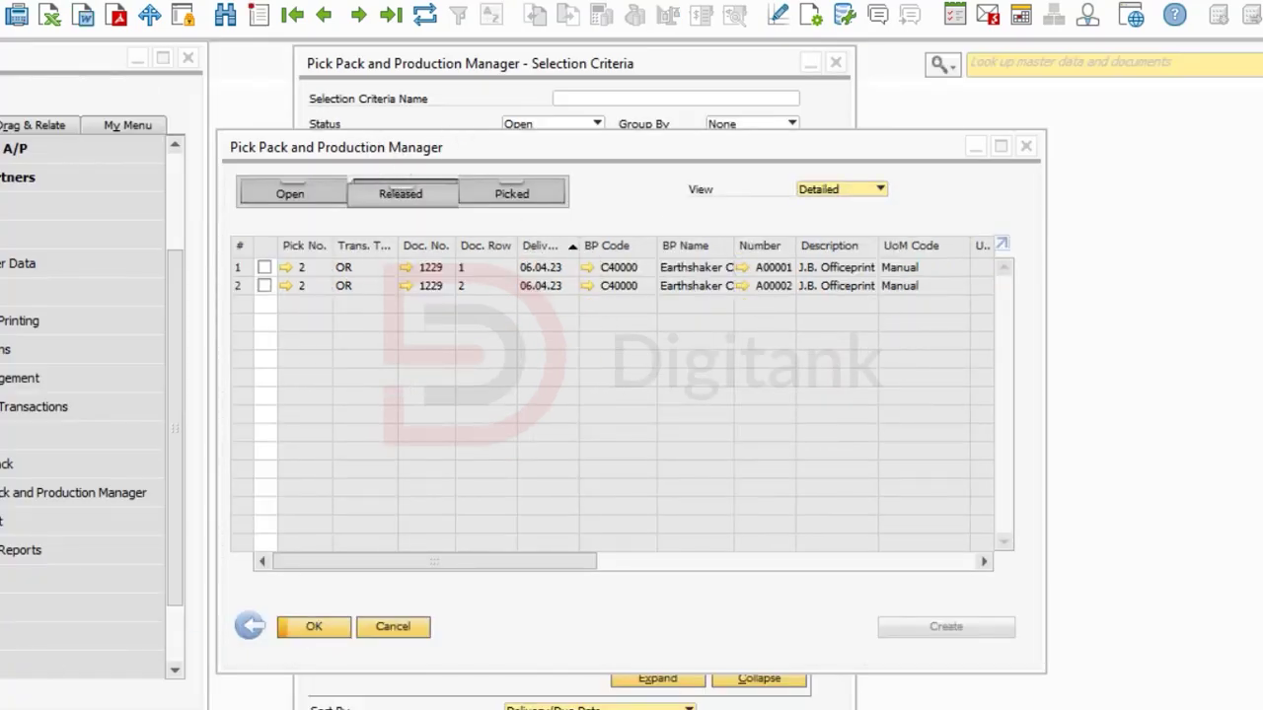
Restore the sales order, reload it by browsing to the first and last records, check its Pick Status and minimize it.
{"action": "left_click", "coordinate": [84, 709]}
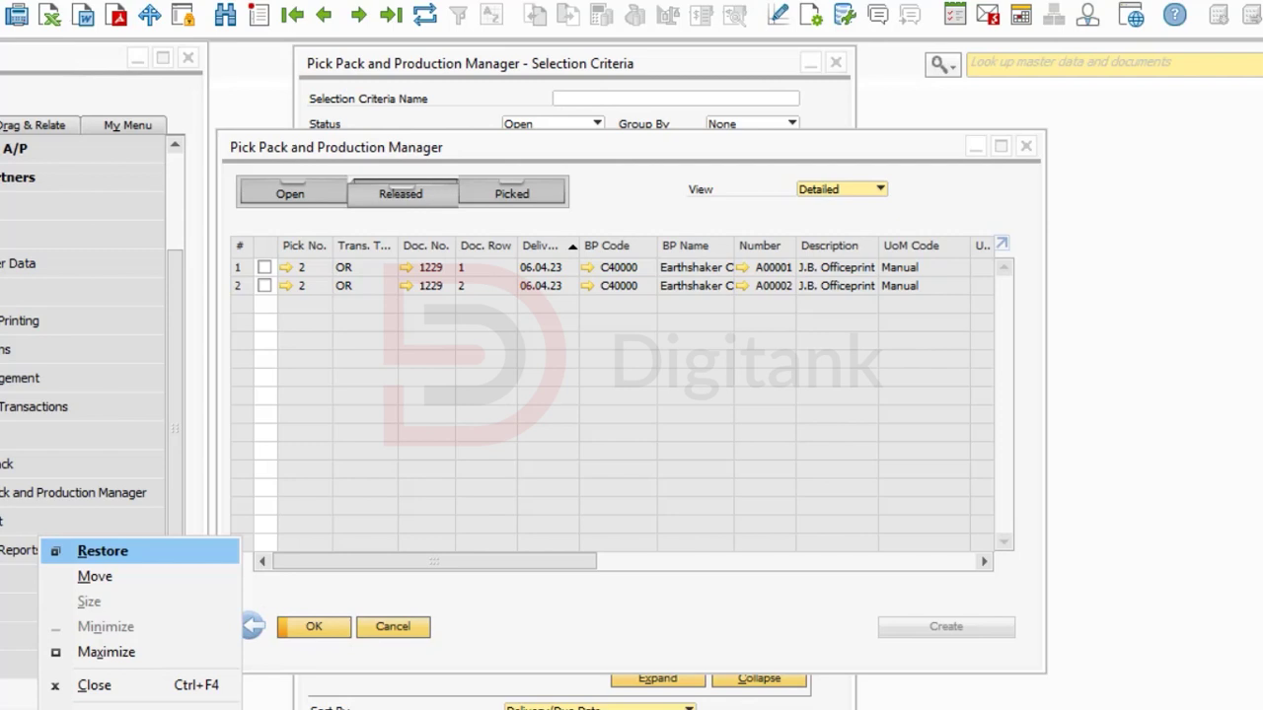
{"action": "key", "text": "Escape"}
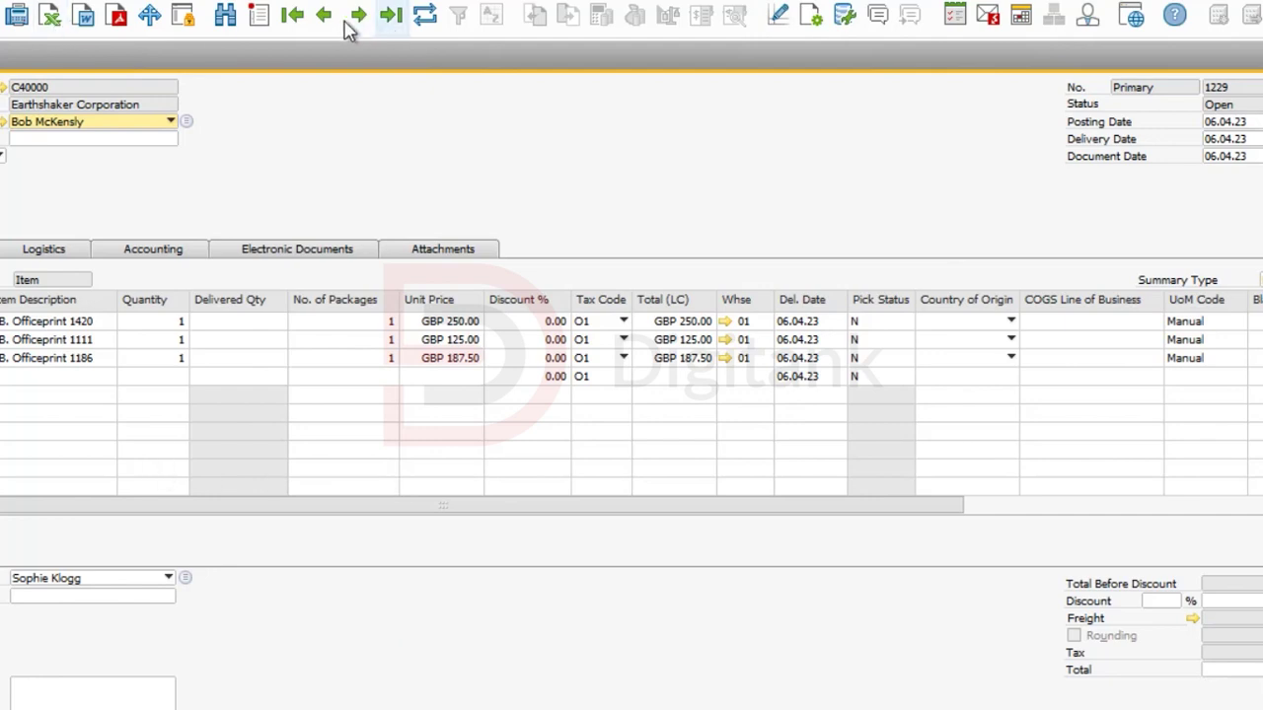
{"action": "left_click", "coordinate": [293, 15]}
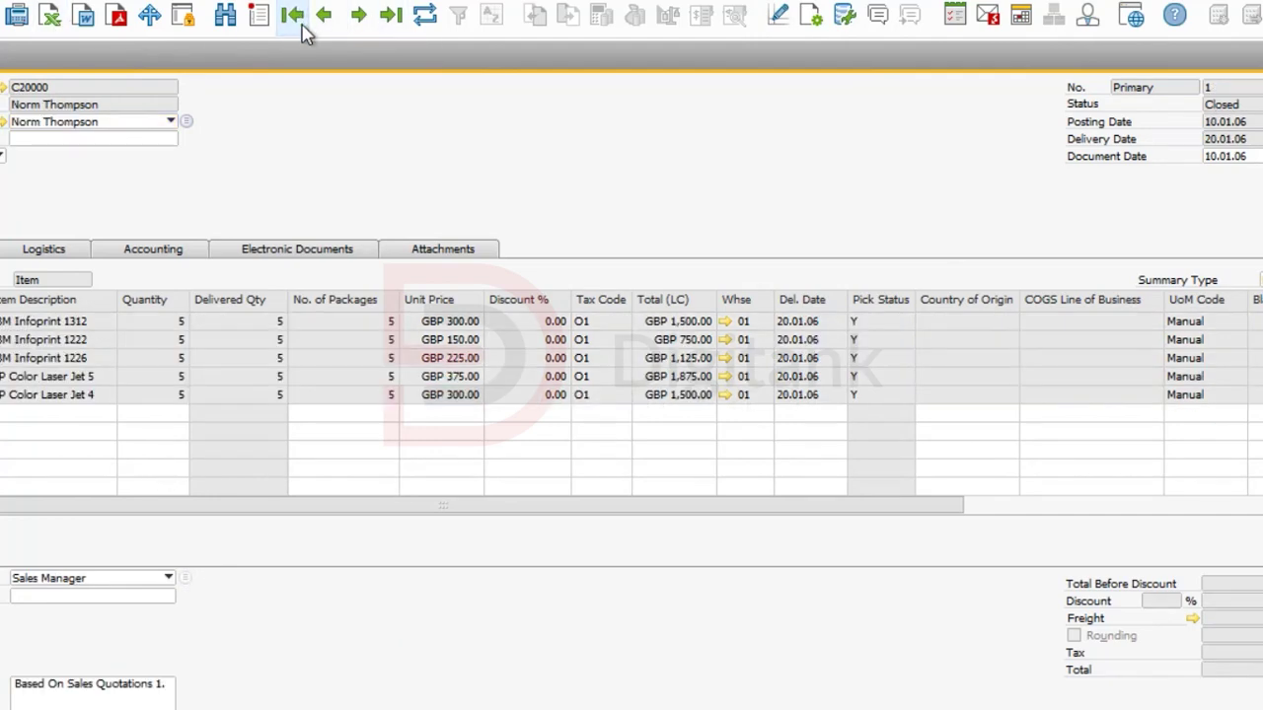
{"action": "left_click", "coordinate": [394, 18]}
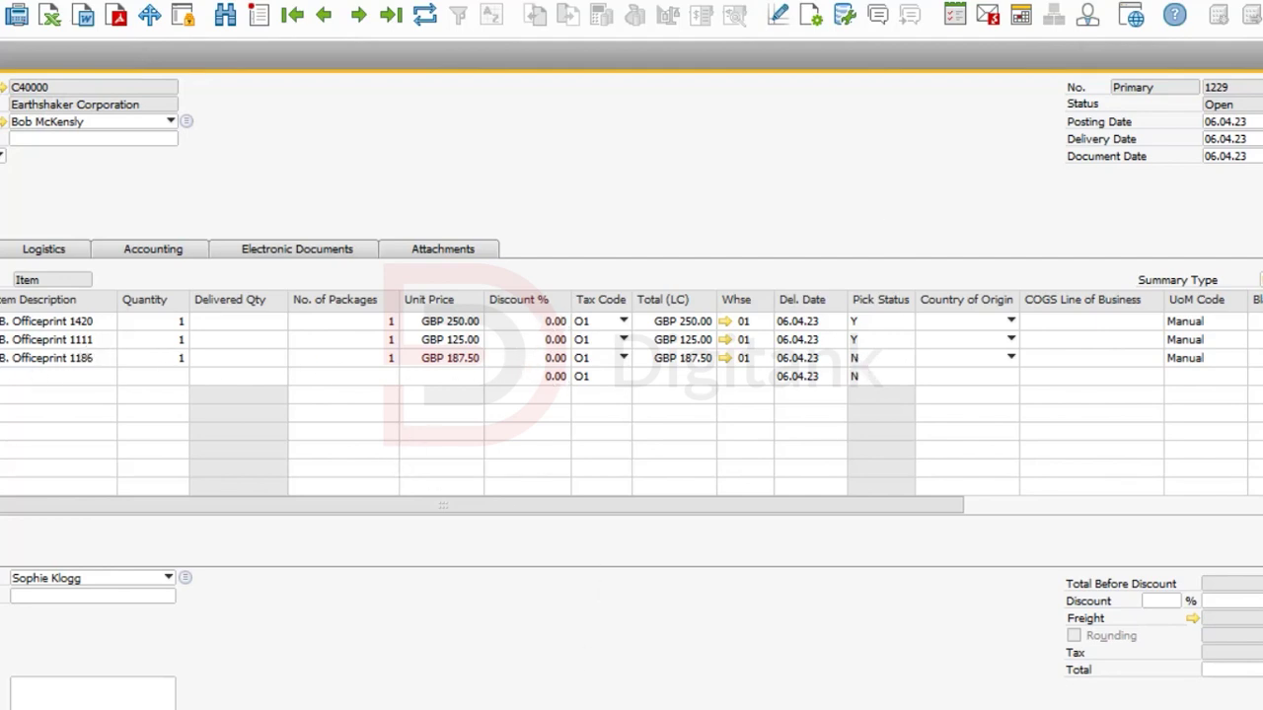
{"action": "left_click", "coordinate": [1262, 55]}
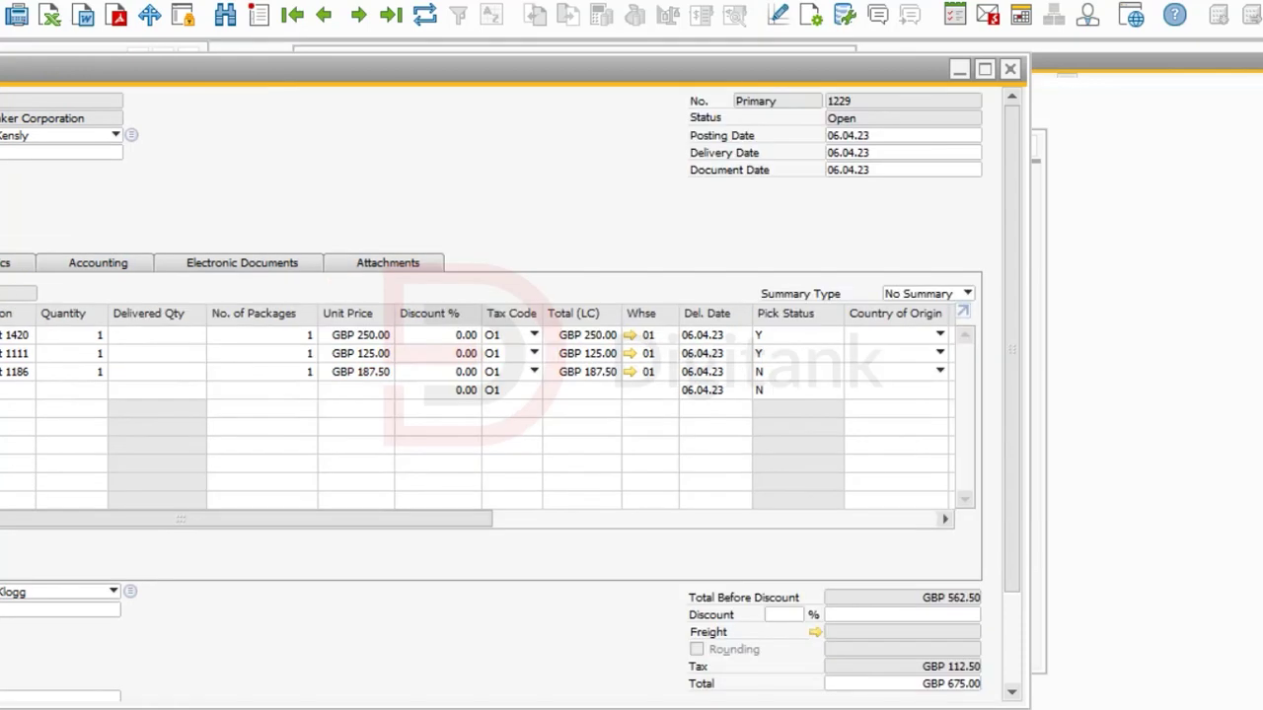
{"action": "left_click", "coordinate": [965, 71]}
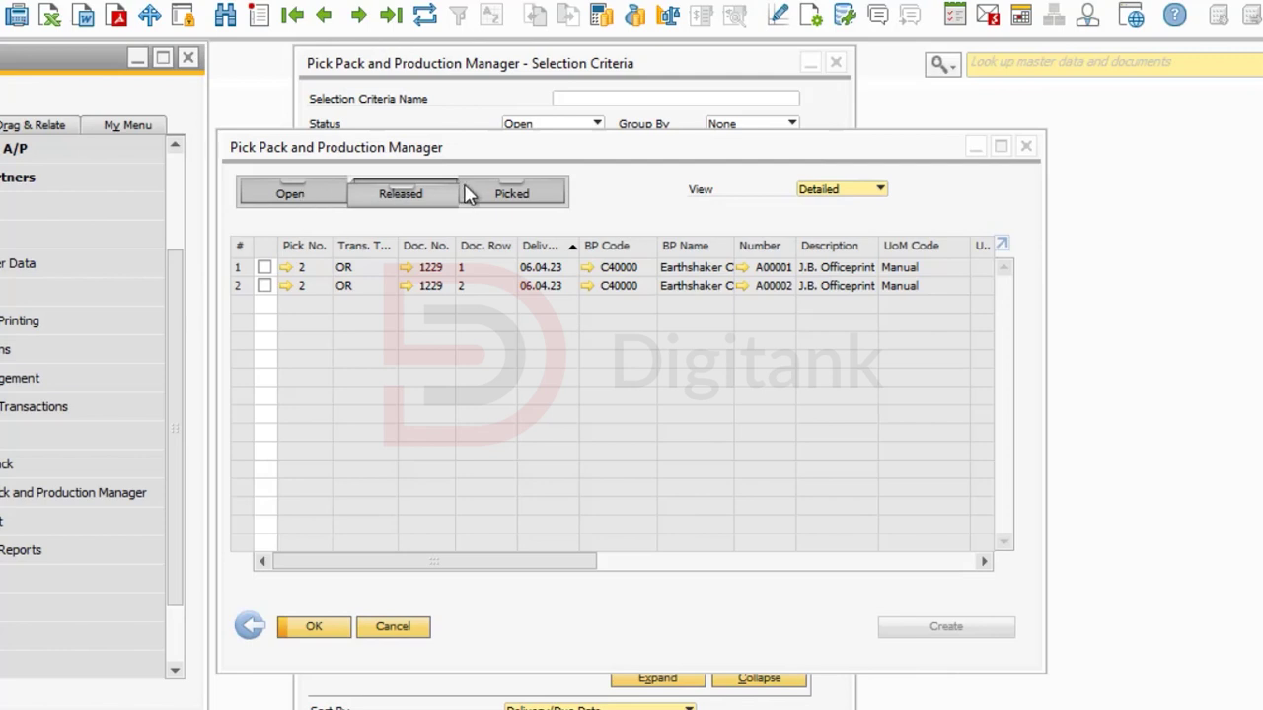
Check the picked, released and open rows in the Pick Pack and Production Manager.
{"action": "left_click", "coordinate": [513, 195]}
{"action": "left_click", "coordinate": [513, 195]}
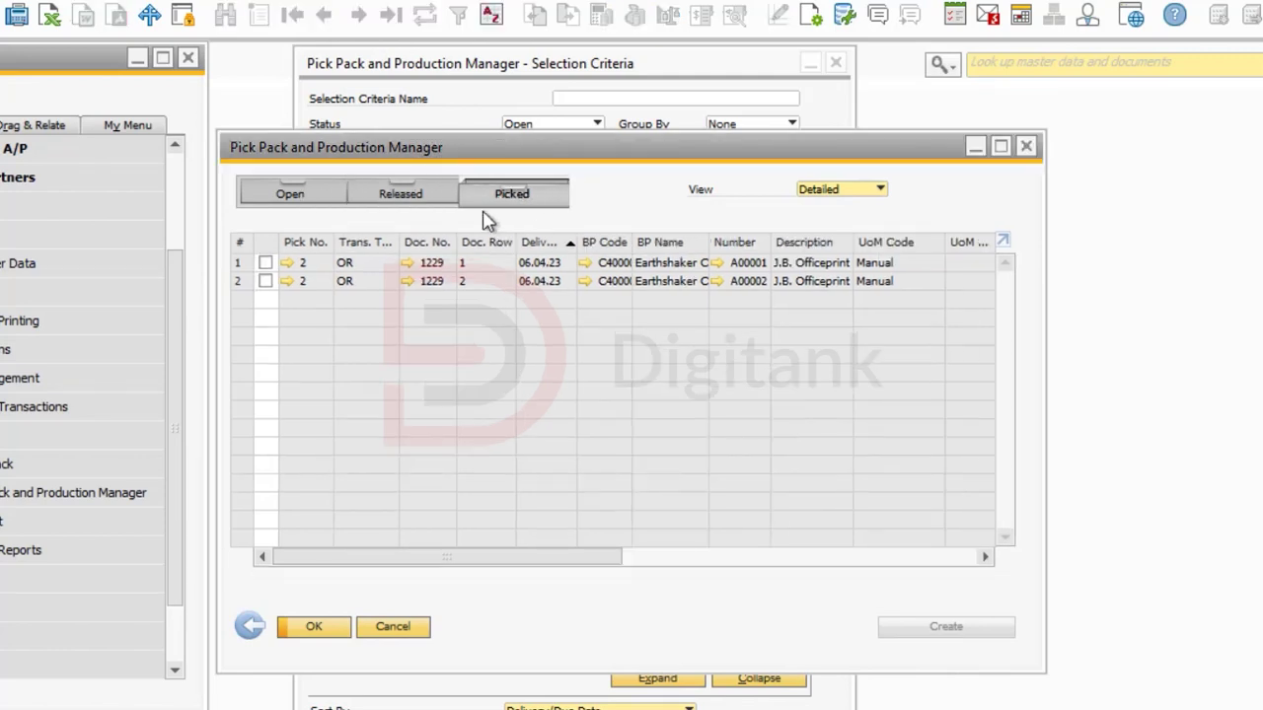
{"action": "left_click", "coordinate": [431, 203]}
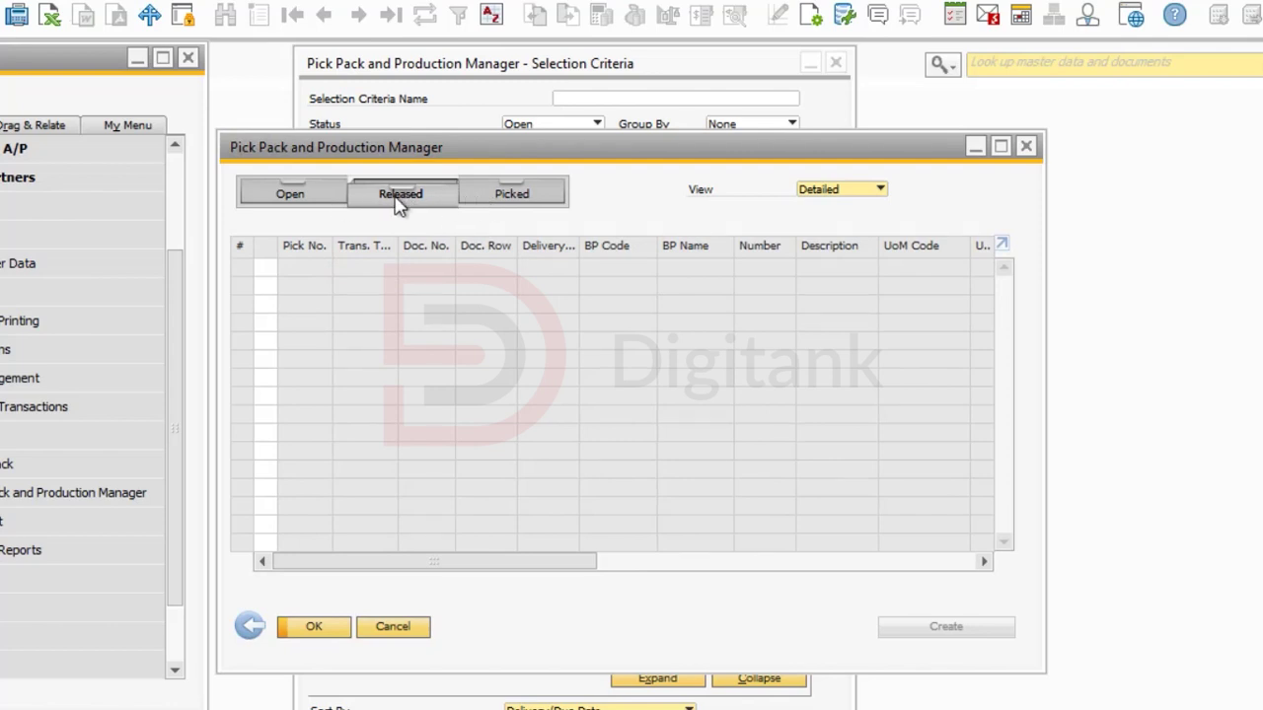
{"action": "left_click", "coordinate": [302, 195]}
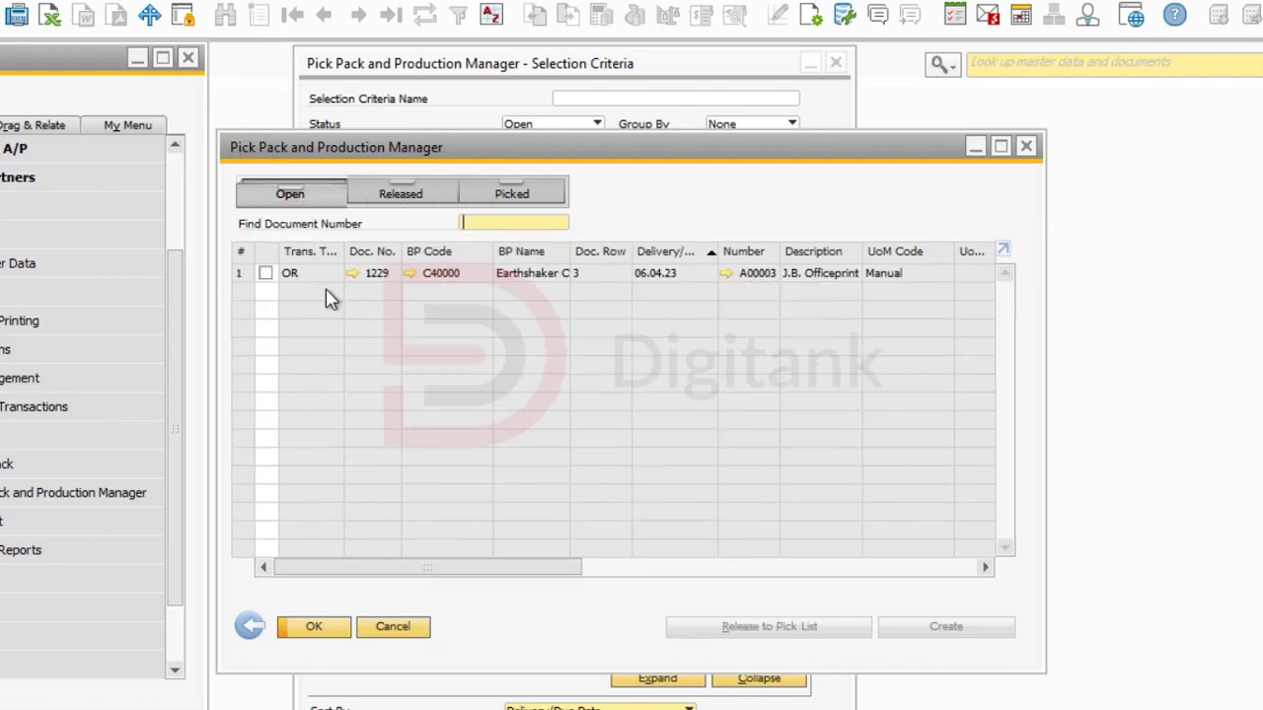
Release the open A00003 row to a pick list and generate it without split parameters, keeping the default details.
{"action": "left_click", "coordinate": [265, 273]}
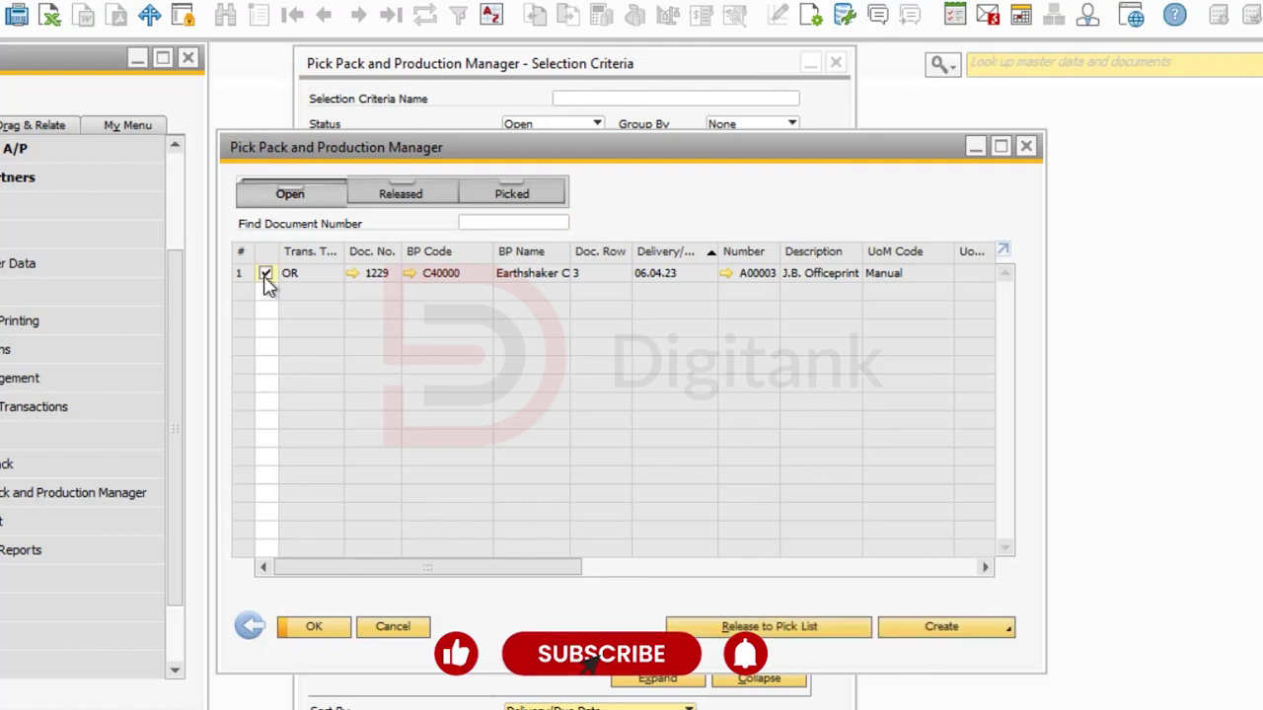
{"action": "left_click", "coordinate": [811, 638]}
{"action": "left_click", "coordinate": [859, 666]}
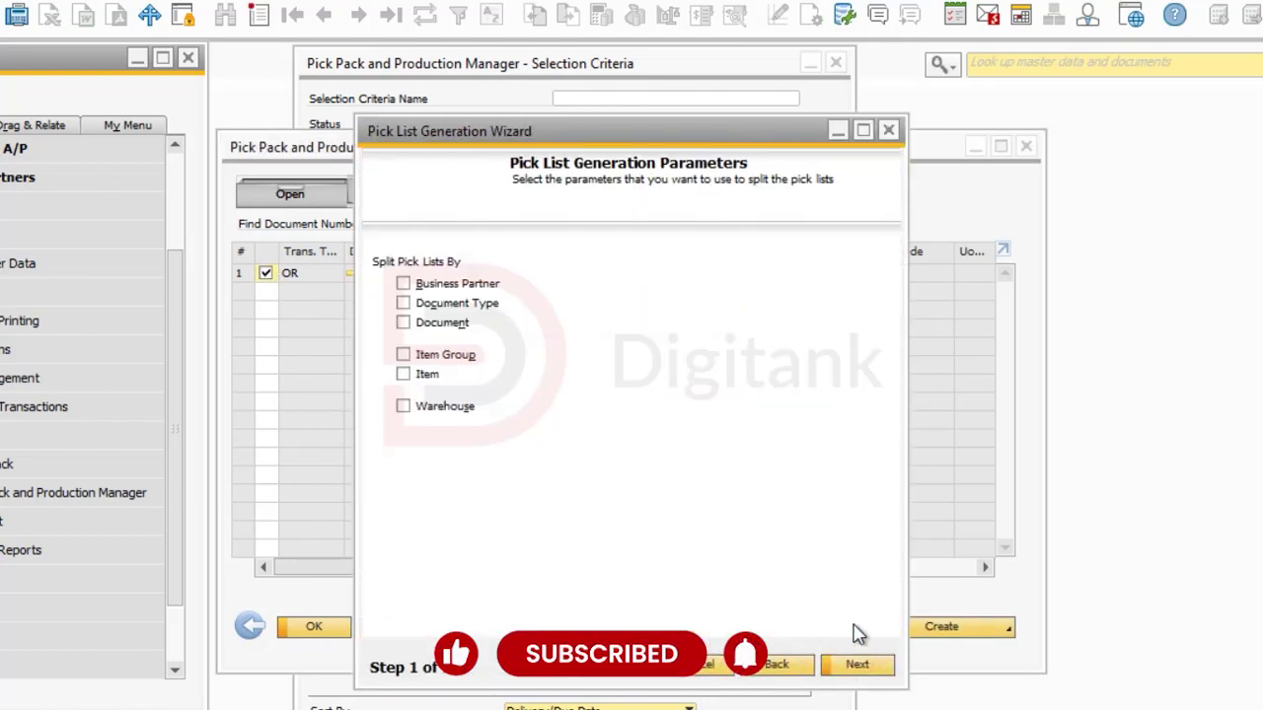
{"action": "left_click", "coordinate": [858, 666]}
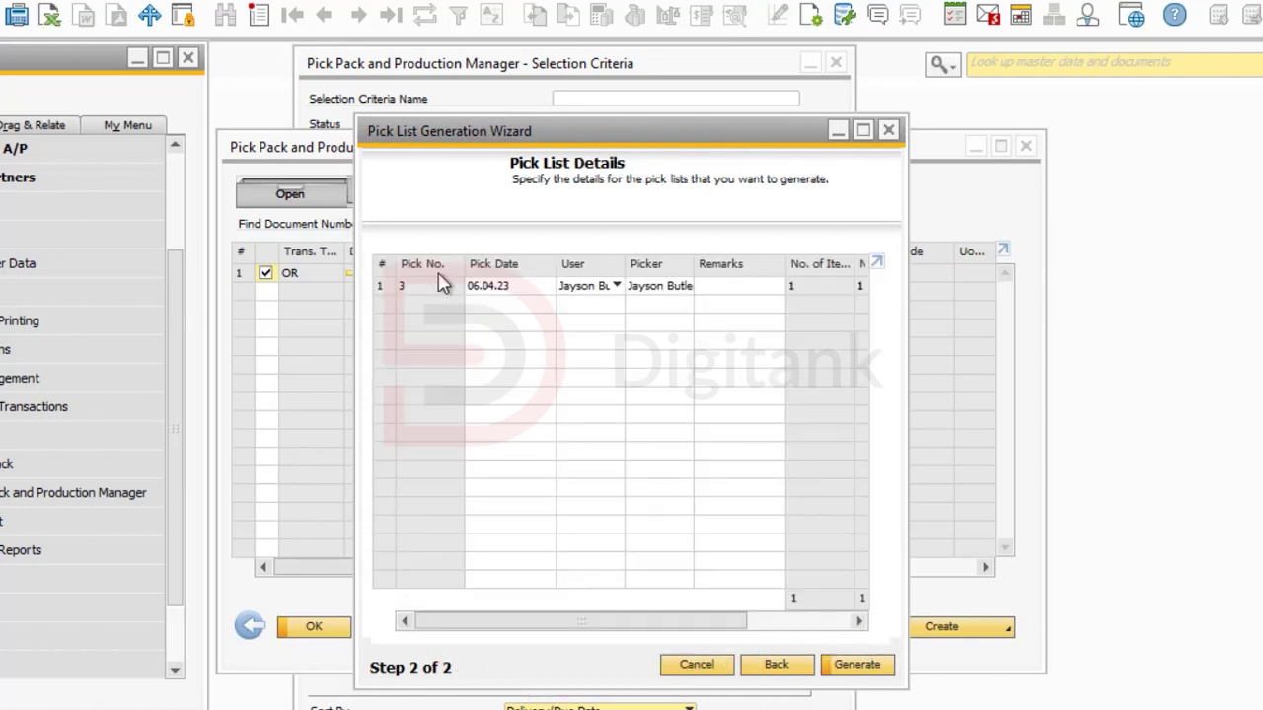
{"action": "left_click", "coordinate": [872, 669]}
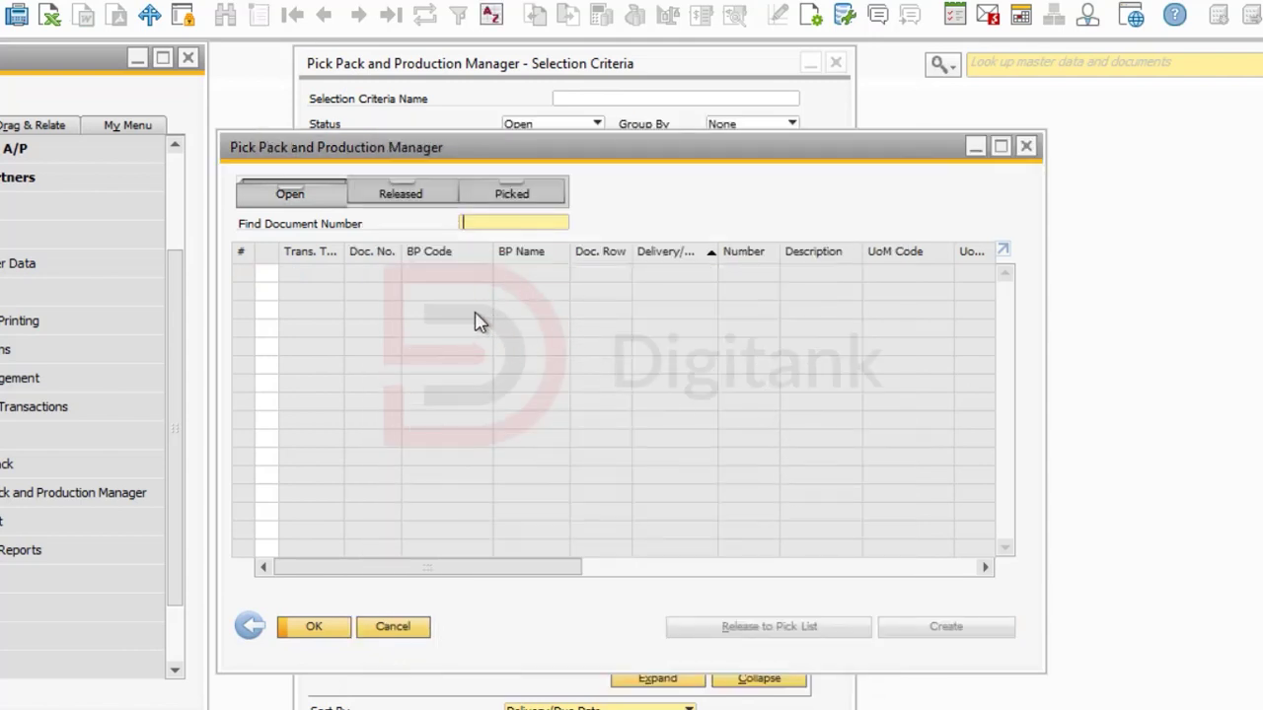
Close the manager, display the last pick list, set the A00003 row's picked quantity to 1, and save and close it.
{"action": "left_click", "coordinate": [314, 627]}
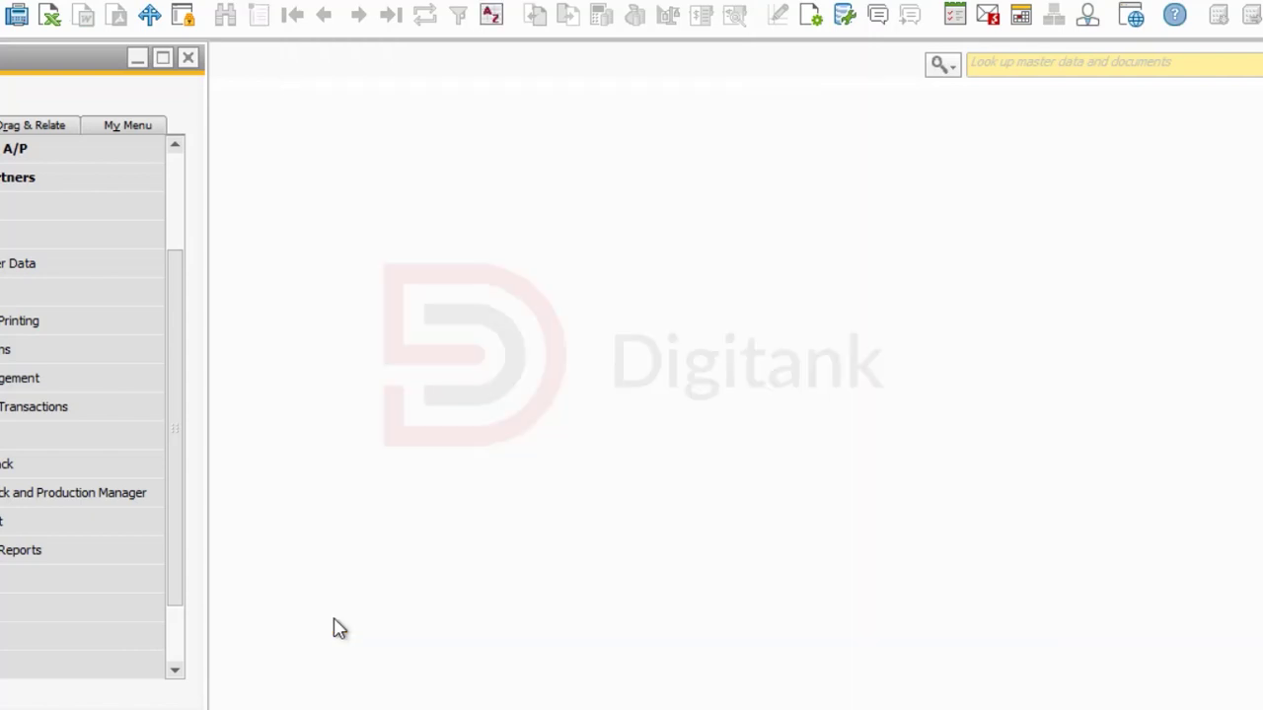
{"action": "left_click", "coordinate": [9, 523]}
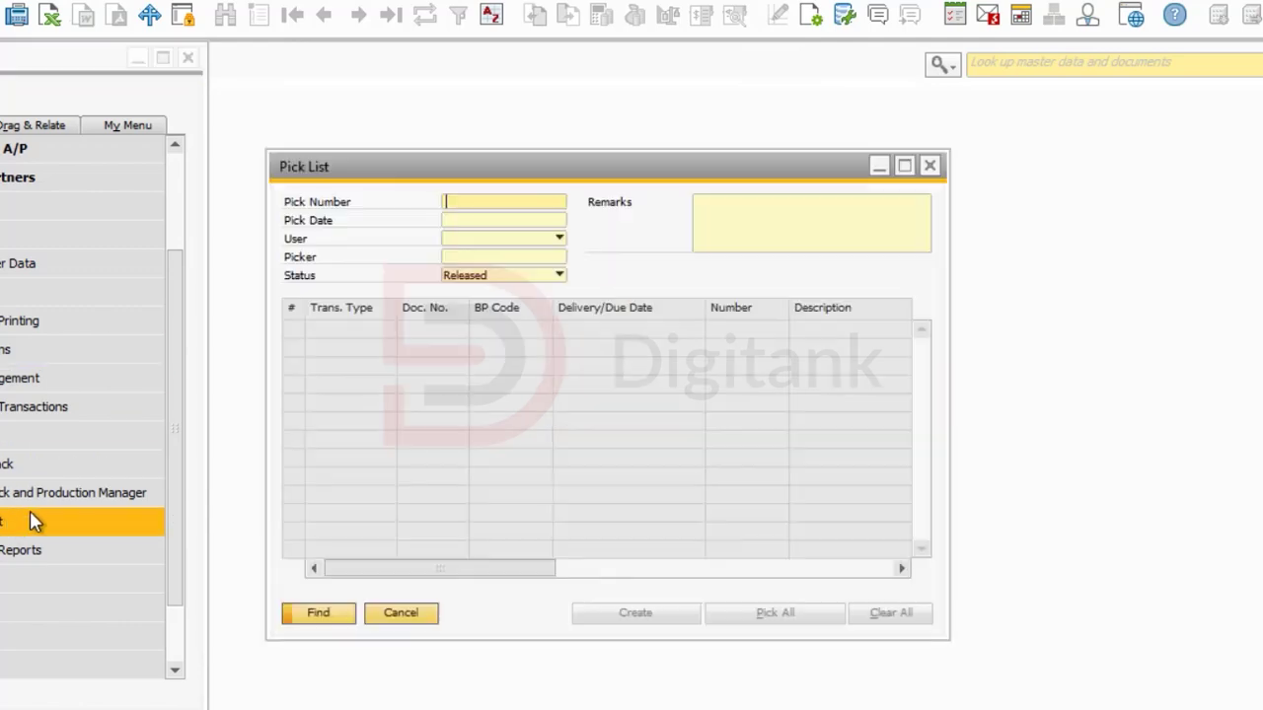
{"action": "left_click", "coordinate": [393, 16]}
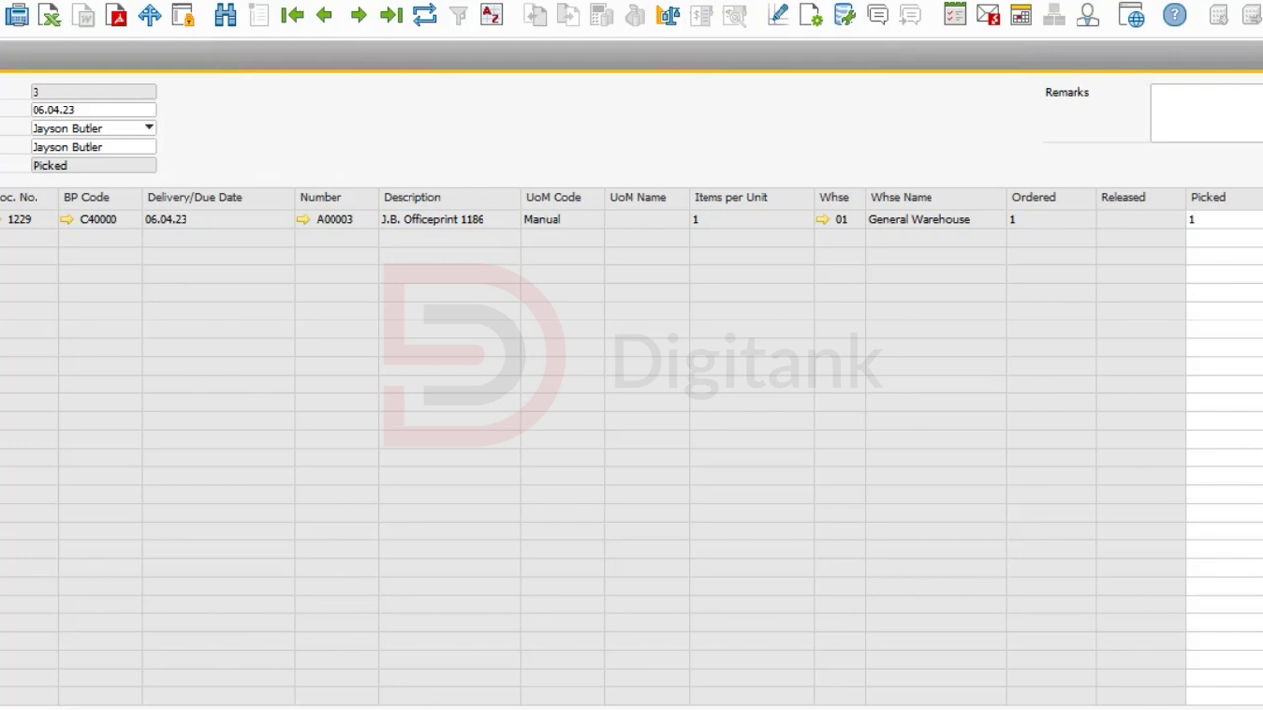
{"action": "key", "text": "Escape"}
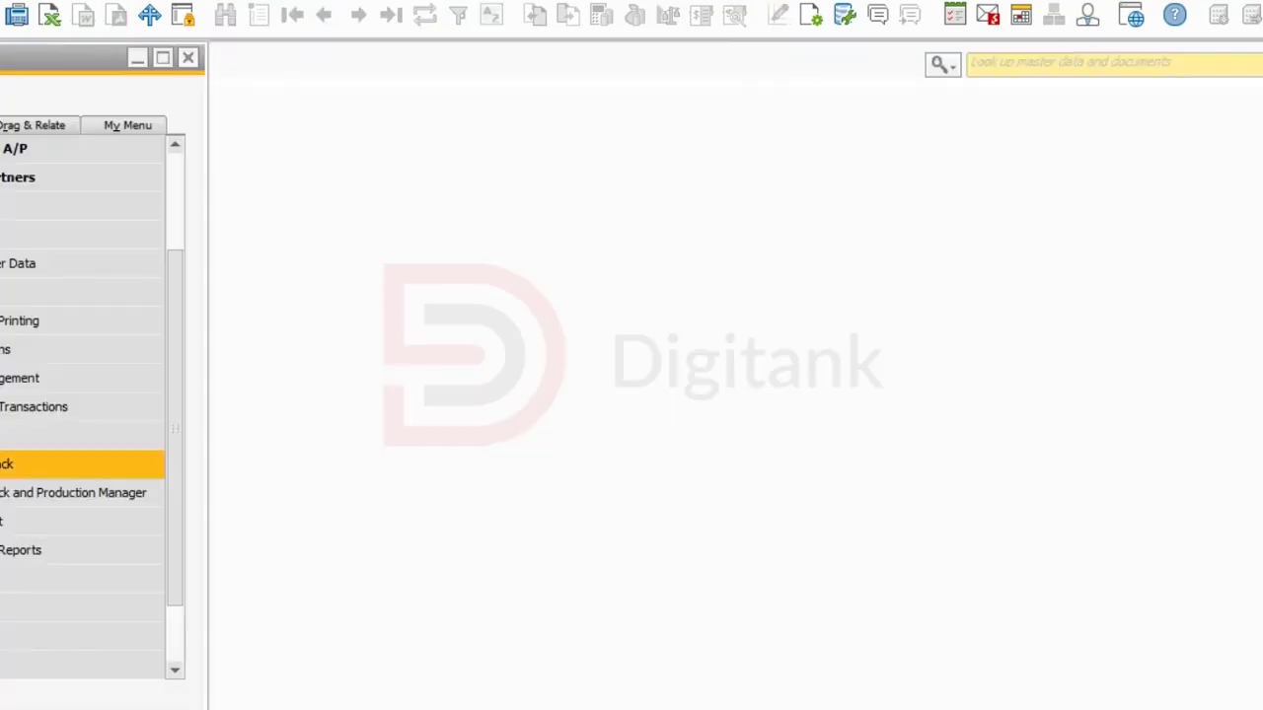
Restore and maximize the sales order, reload it through the first and last records, check its Pick Status and put it away.
{"action": "left_click", "coordinate": [118, 709]}
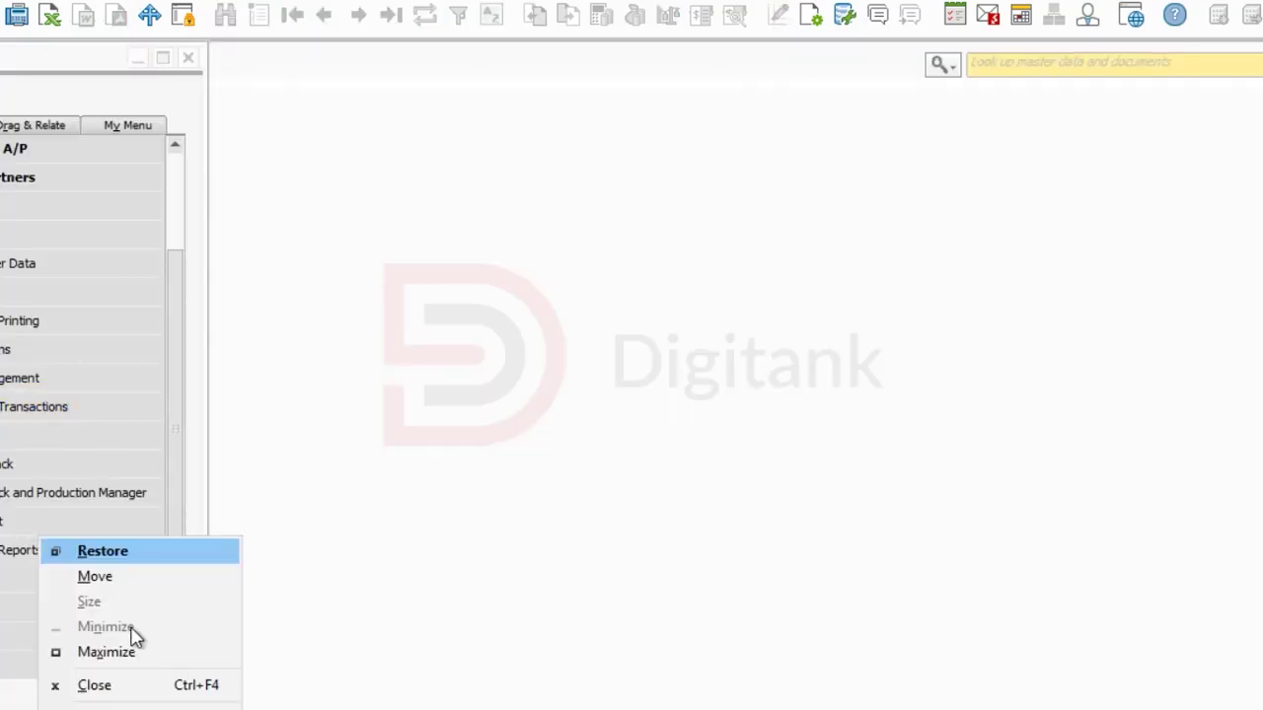
{"action": "left_click", "coordinate": [117, 555]}
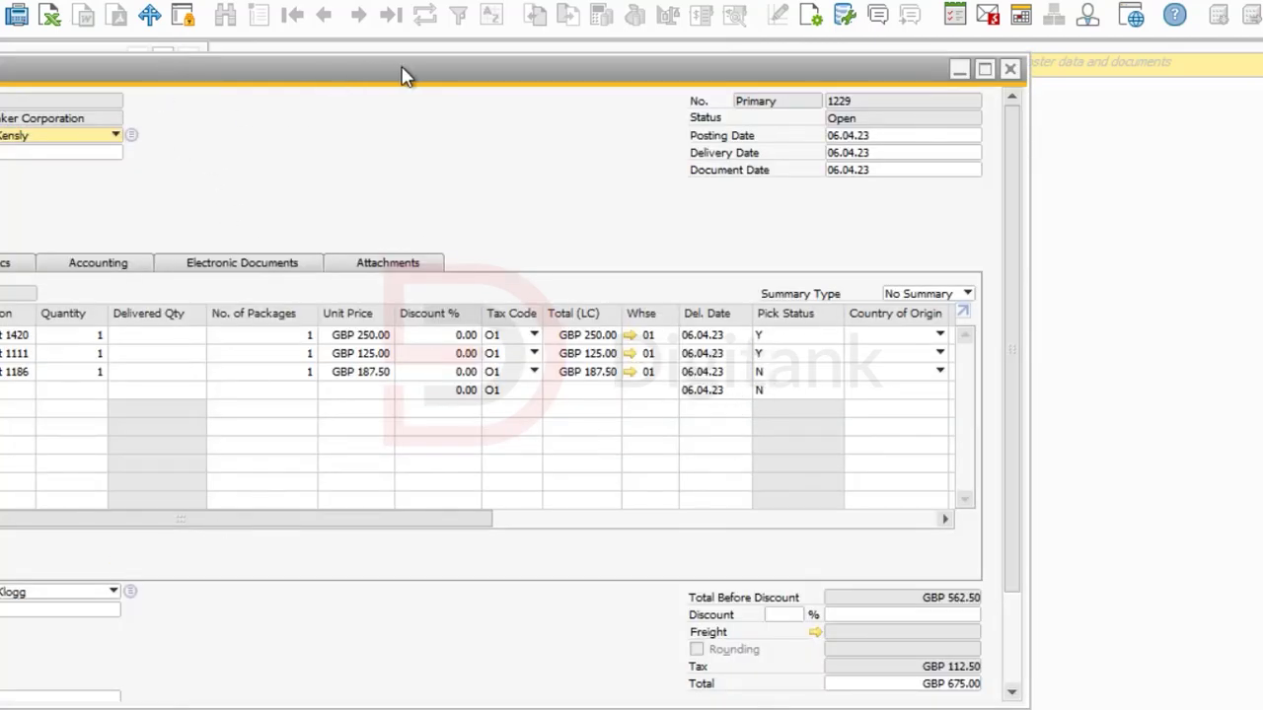
{"action": "left_click_drag", "start_coordinate": [856, 65], "coordinate": [1095, 55]}
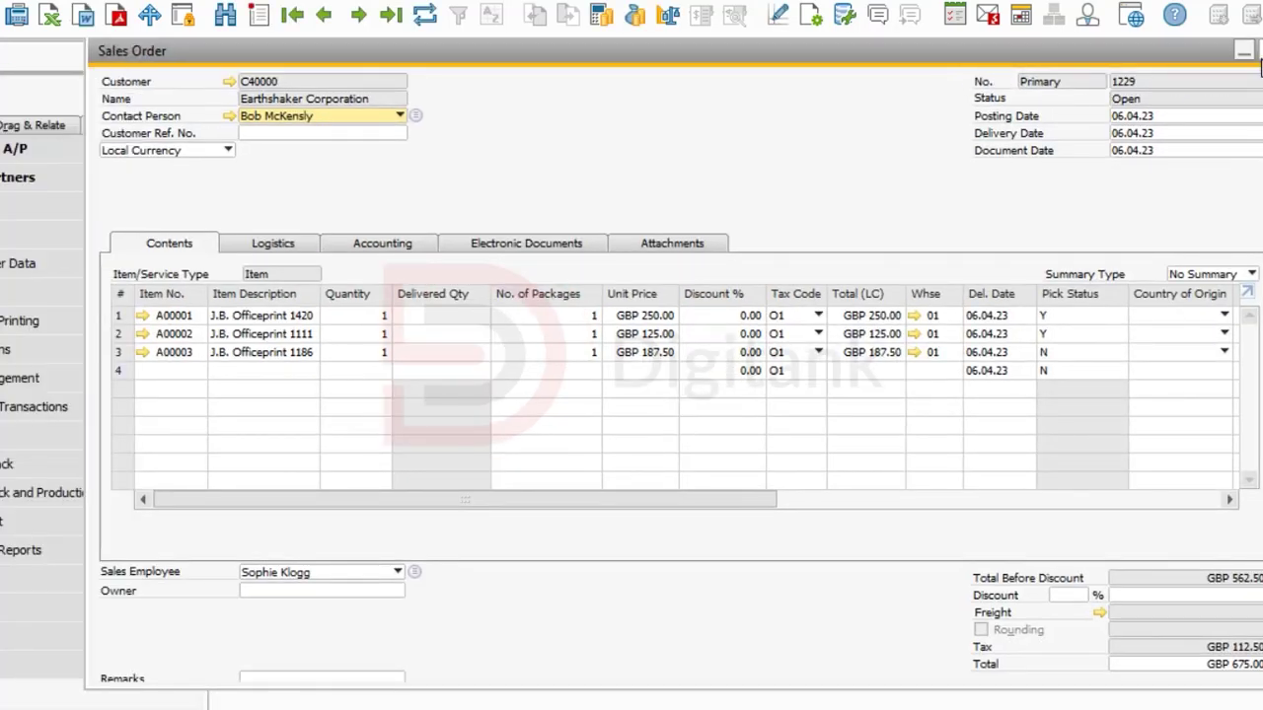
{"action": "left_click", "coordinate": [1262, 49]}
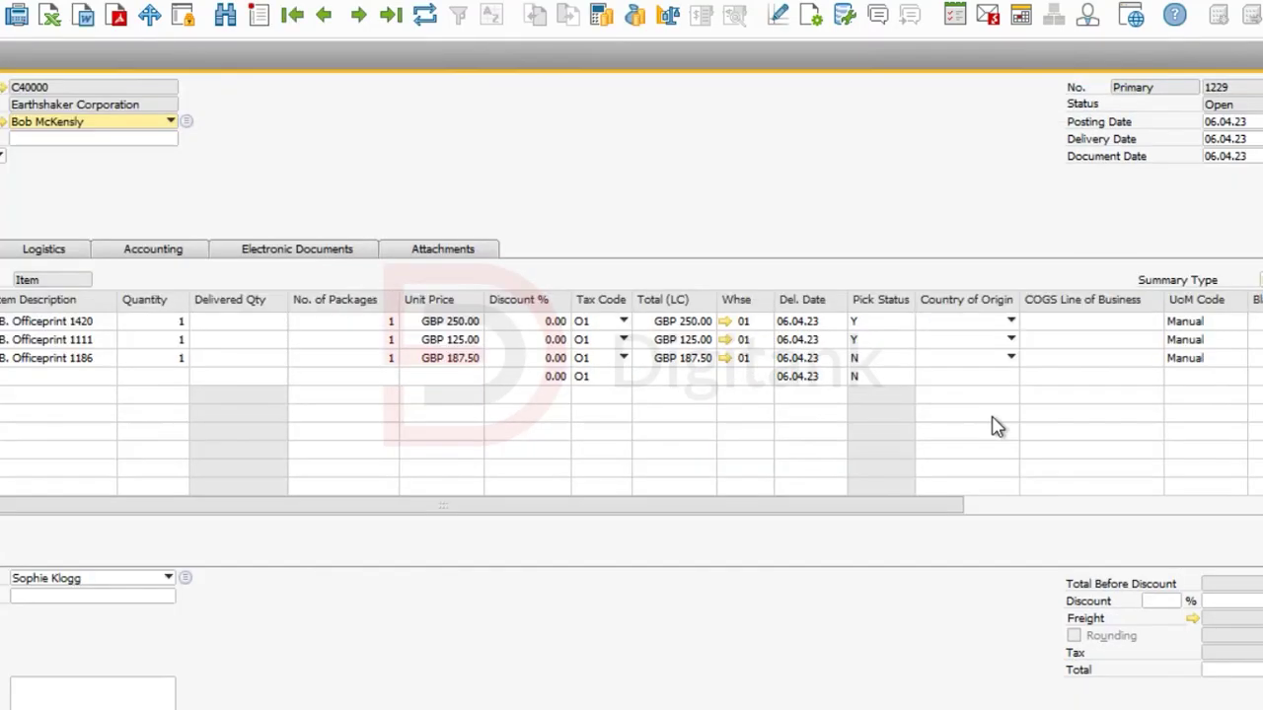
{"action": "left_click", "coordinate": [295, 18]}
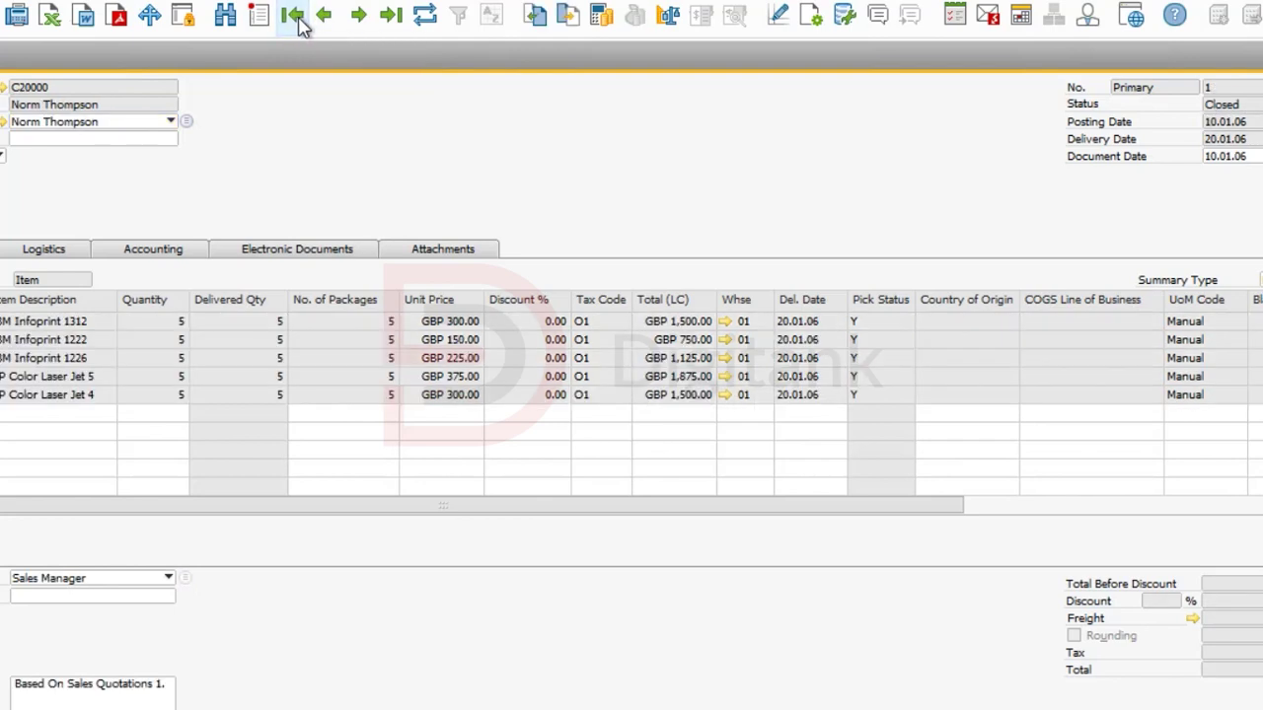
{"action": "left_click", "coordinate": [390, 18]}
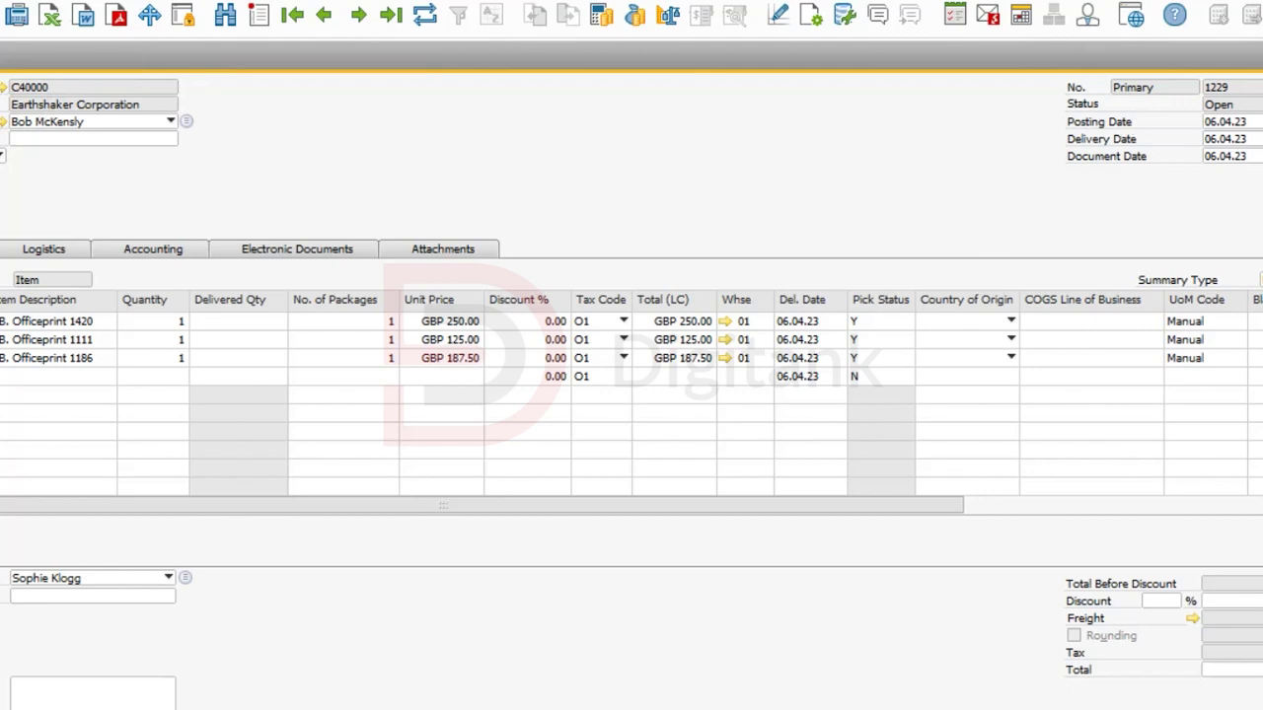
{"action": "key", "text": "Escape"}
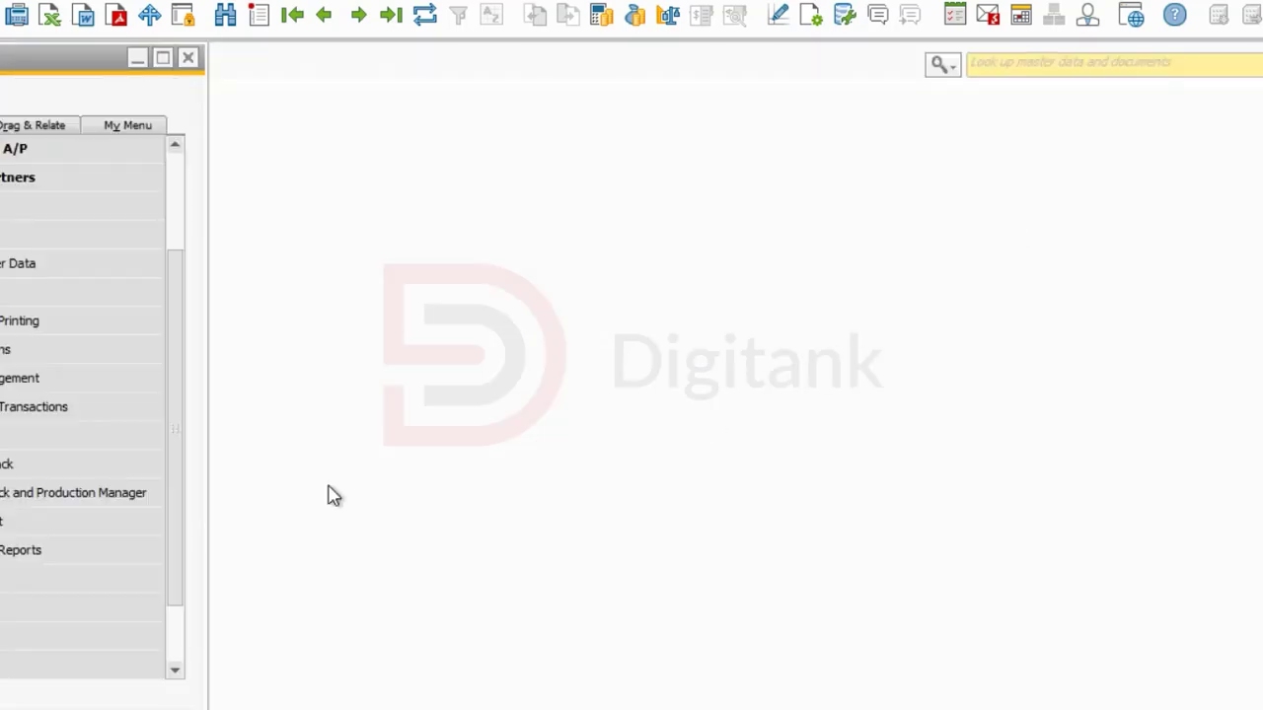
Reopen the Pick Pack and Production Manager and review its picked, open and released rows.
{"action": "left_click", "coordinate": [25, 501]}
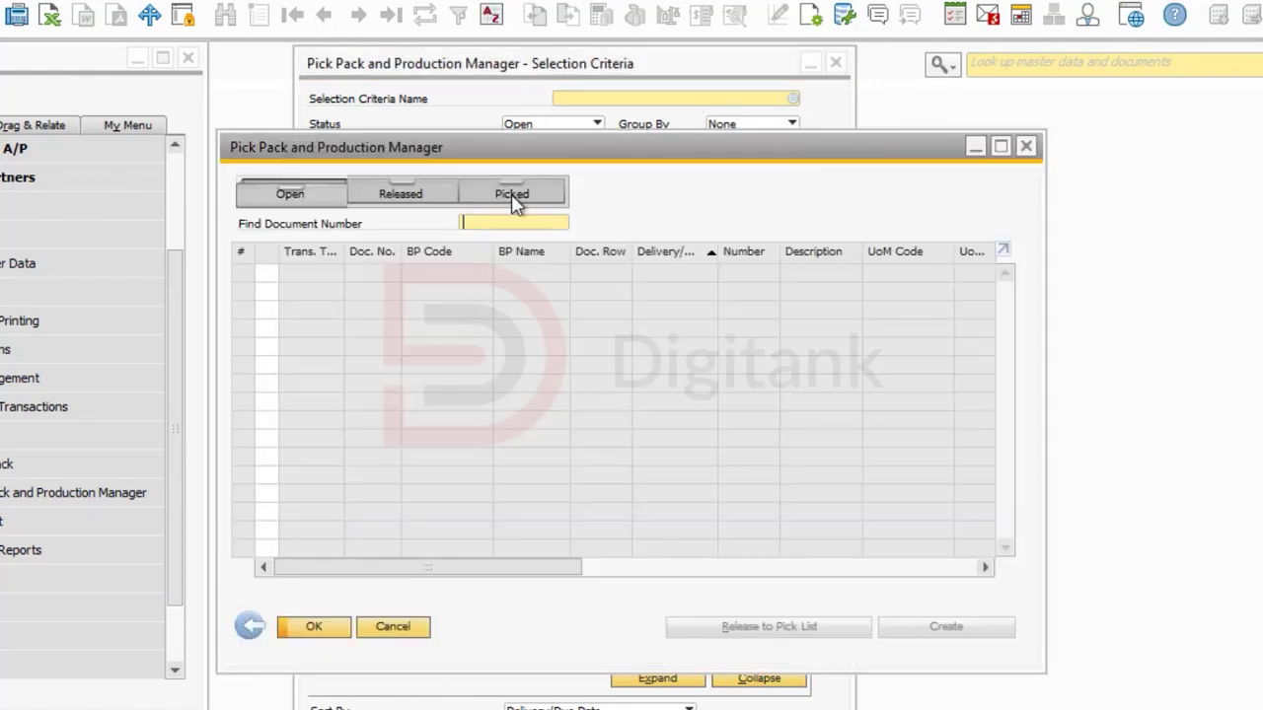
{"action": "left_click", "coordinate": [512, 195]}
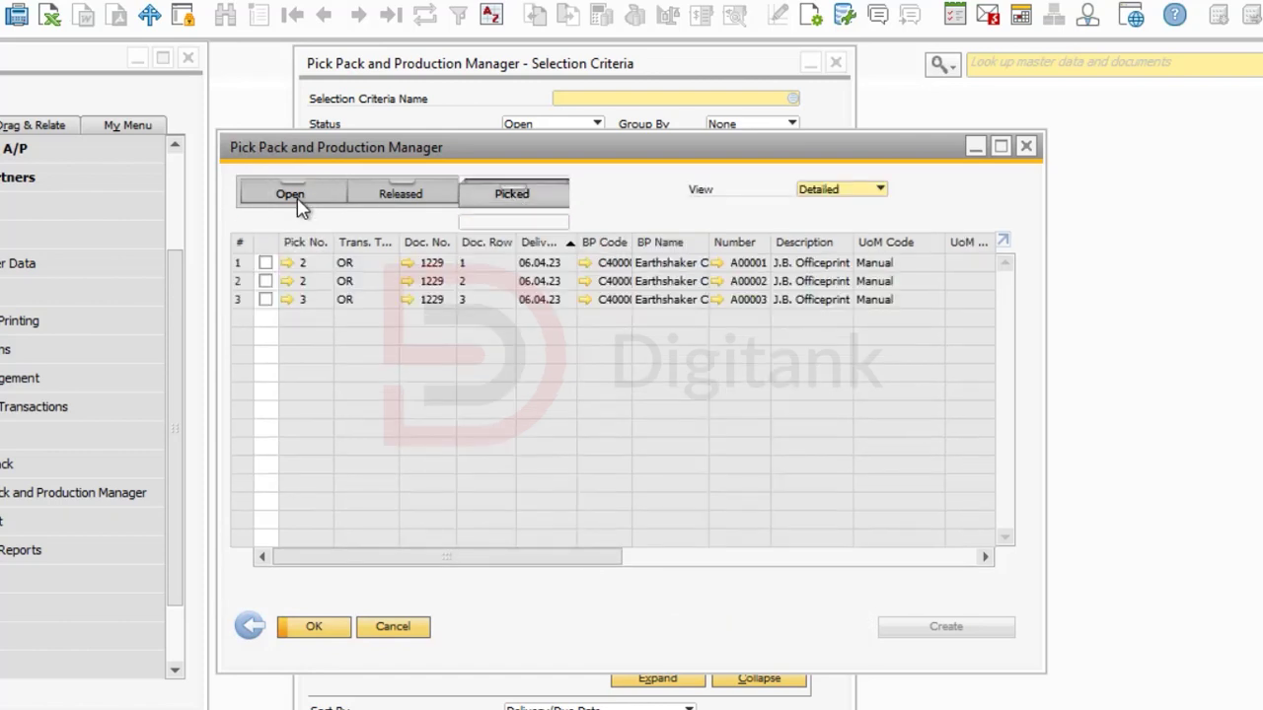
{"action": "left_click", "coordinate": [297, 197]}
{"action": "left_click", "coordinate": [402, 195]}
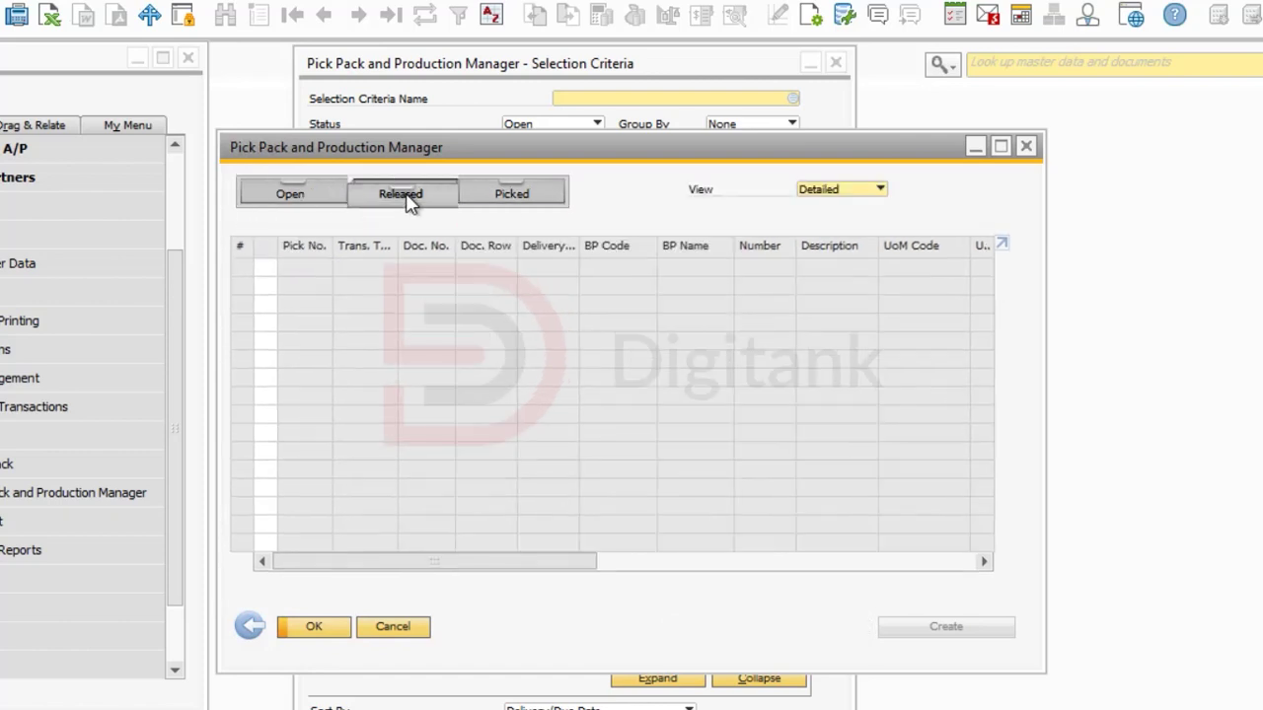
Display the picked rows, create an automatic delivery for the A00001, A00002 and A00003 rows, and close the manager.
{"action": "left_click", "coordinate": [530, 197]}
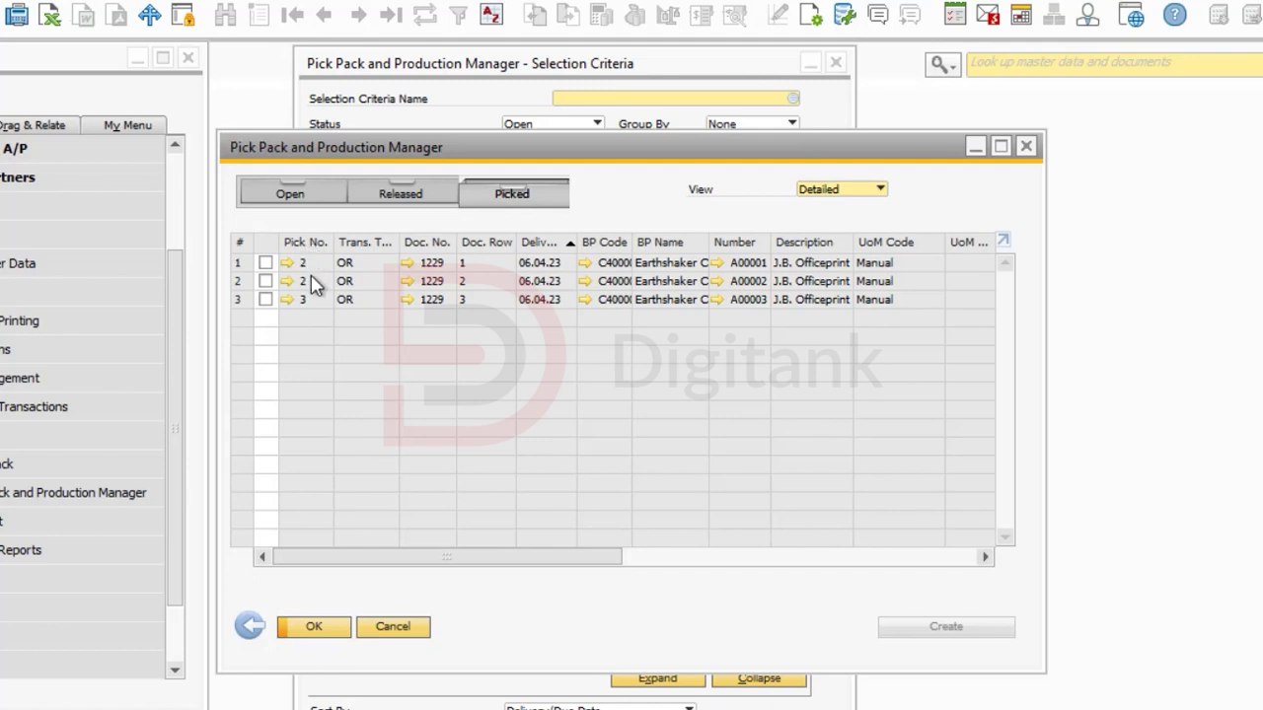
{"action": "mouse_move", "coordinate": [313, 311]}
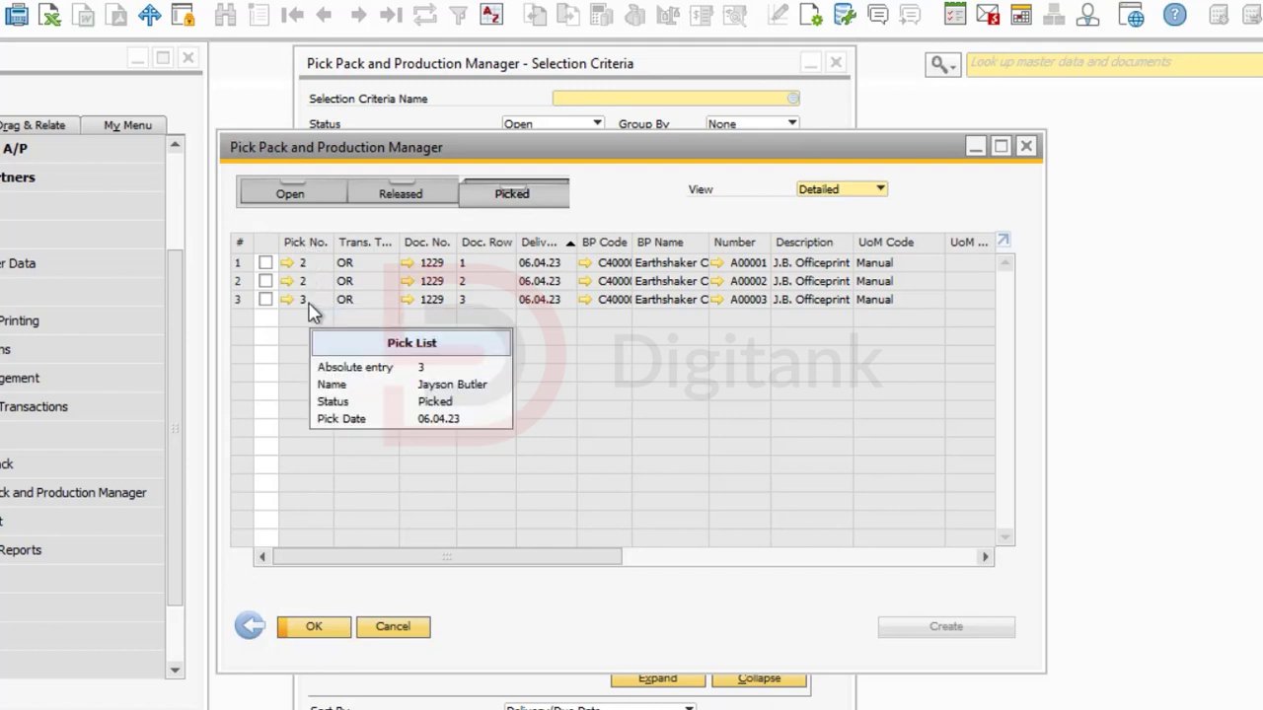
{"action": "left_click", "coordinate": [801, 556]}
{"action": "left_click_drag", "start_coordinate": [931, 531], "coordinate": [276, 553]}
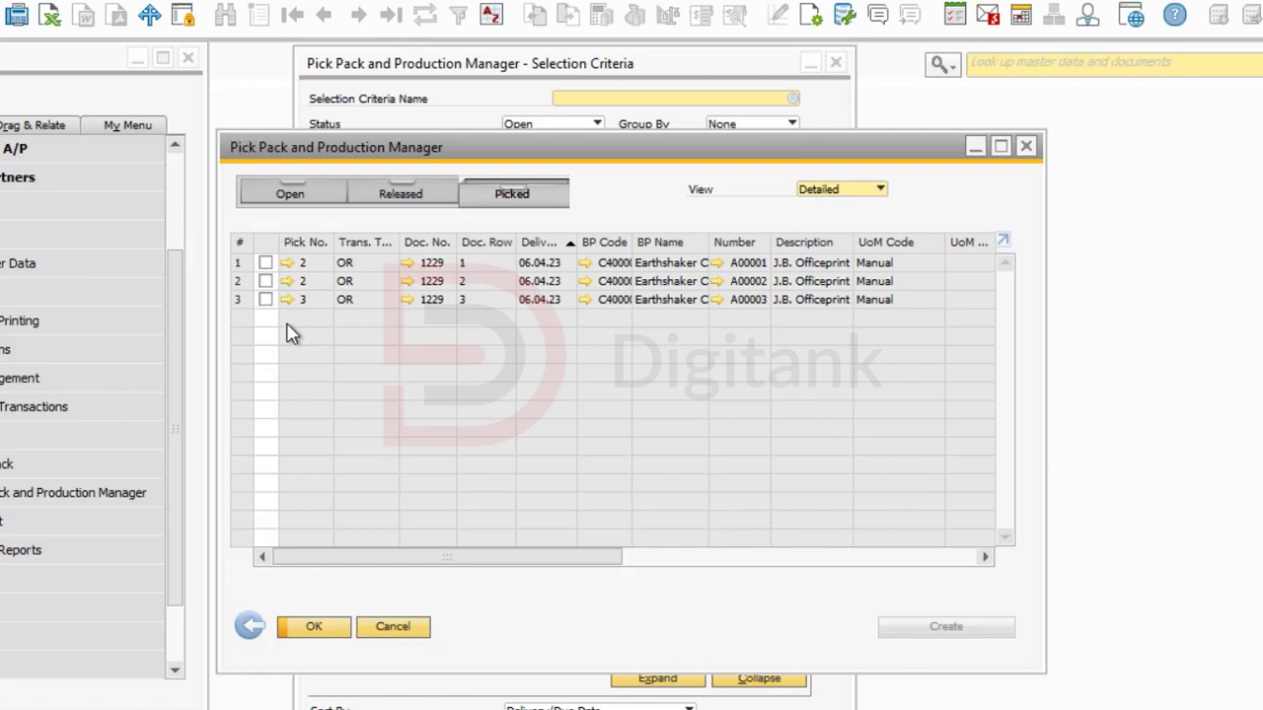
{"action": "left_click", "coordinate": [264, 262]}
{"action": "left_click", "coordinate": [264, 281]}
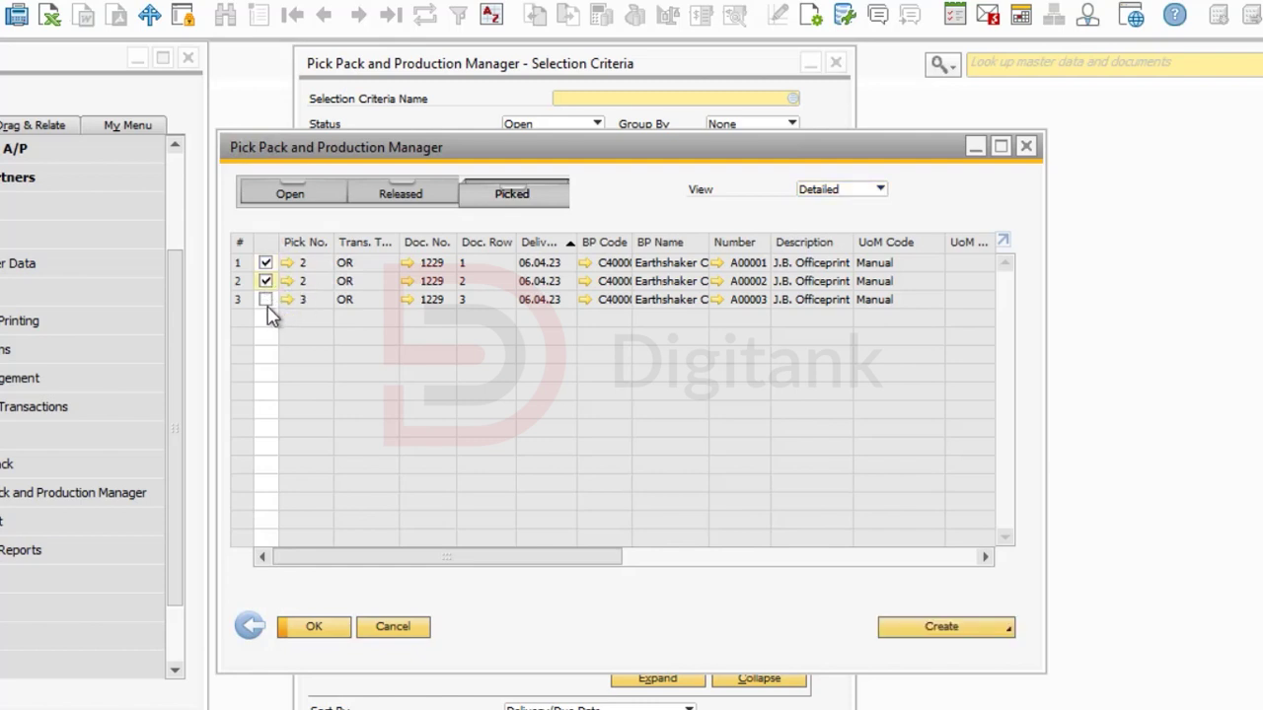
{"action": "left_click", "coordinate": [264, 299]}
{"action": "left_click", "coordinate": [972, 628]}
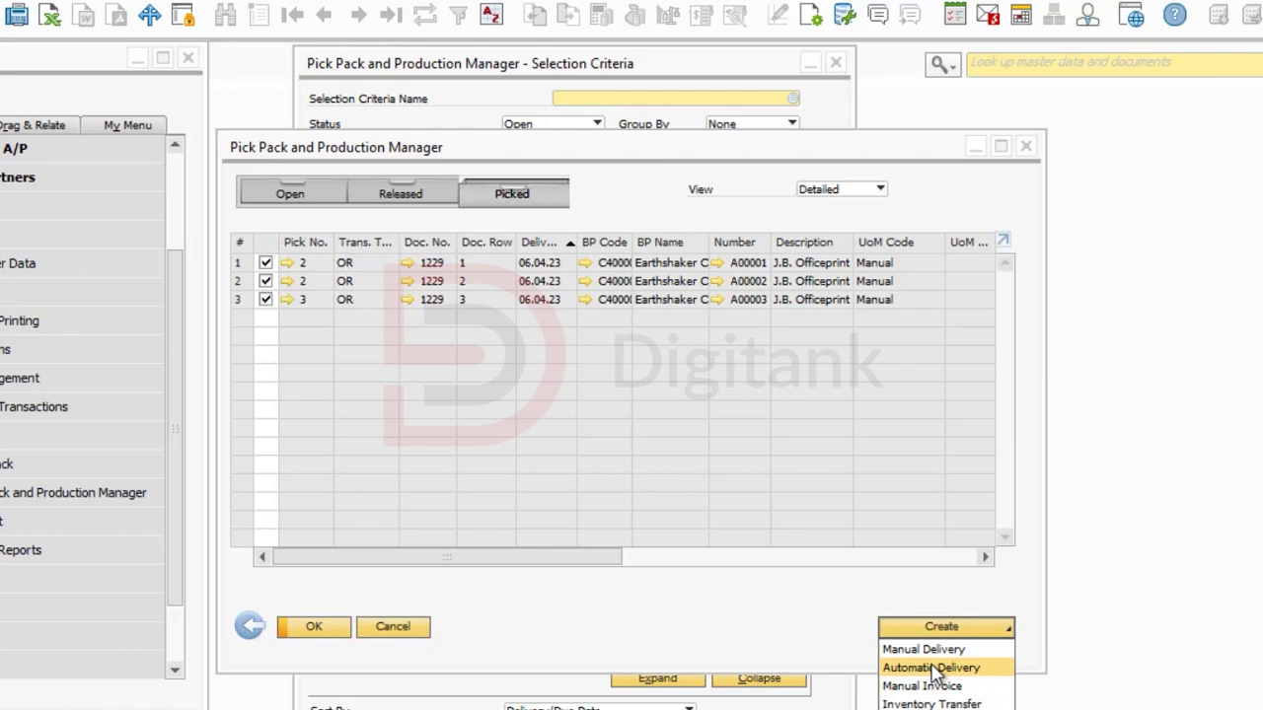
{"action": "left_click", "coordinate": [934, 668]}
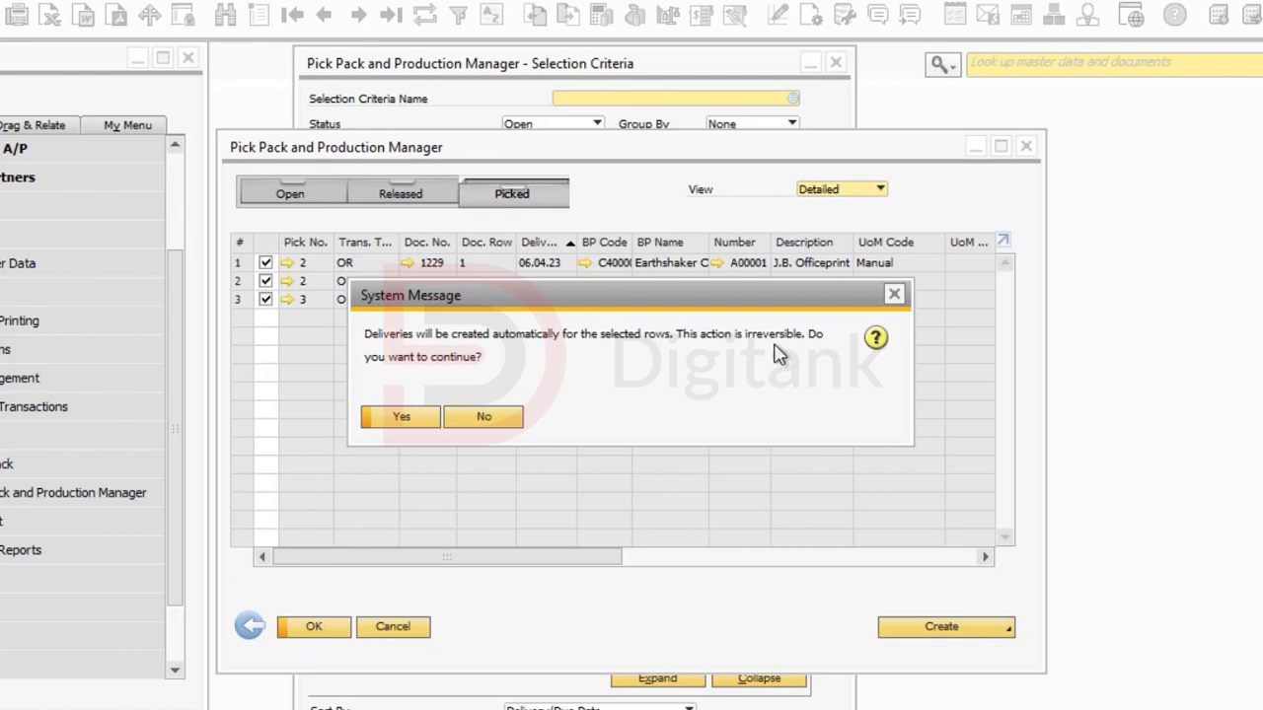
{"action": "left_click", "coordinate": [400, 419]}
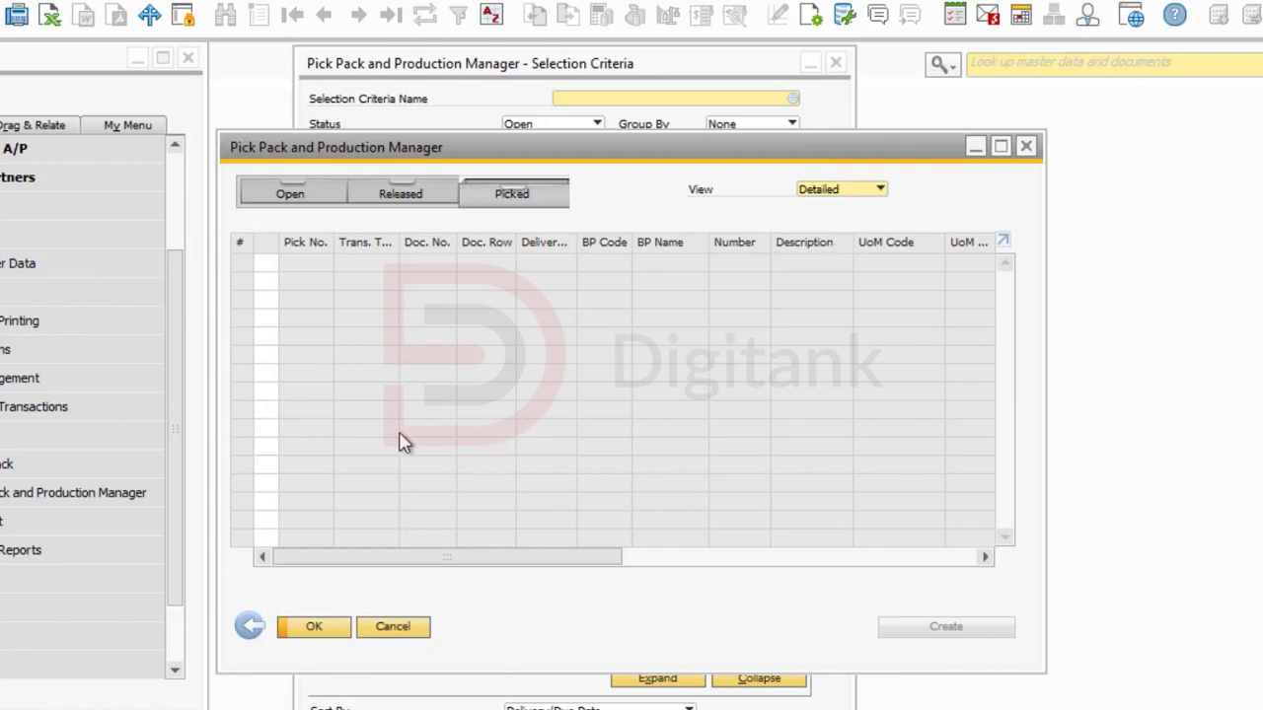
{"action": "left_click", "coordinate": [322, 632]}
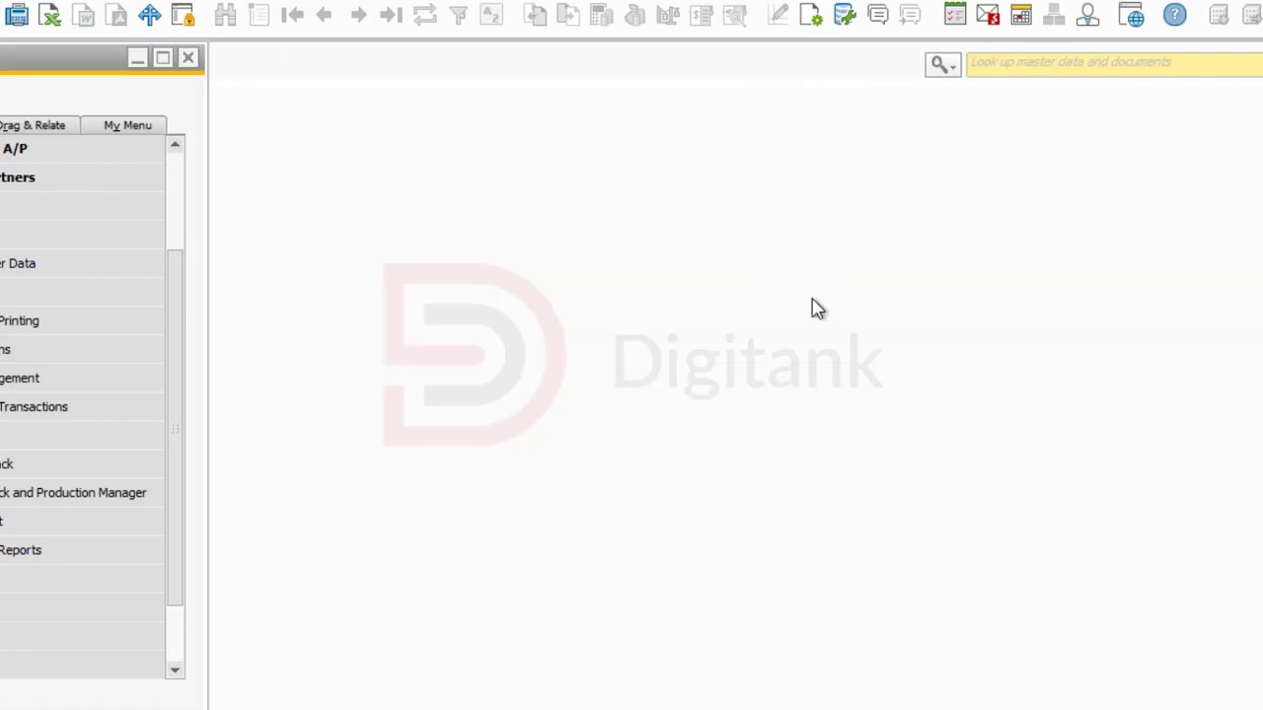
Open the Delivery document under Sales - A/R, maximize it, and display the last delivery record.
{"action": "left_click", "coordinate": [1, 239]}
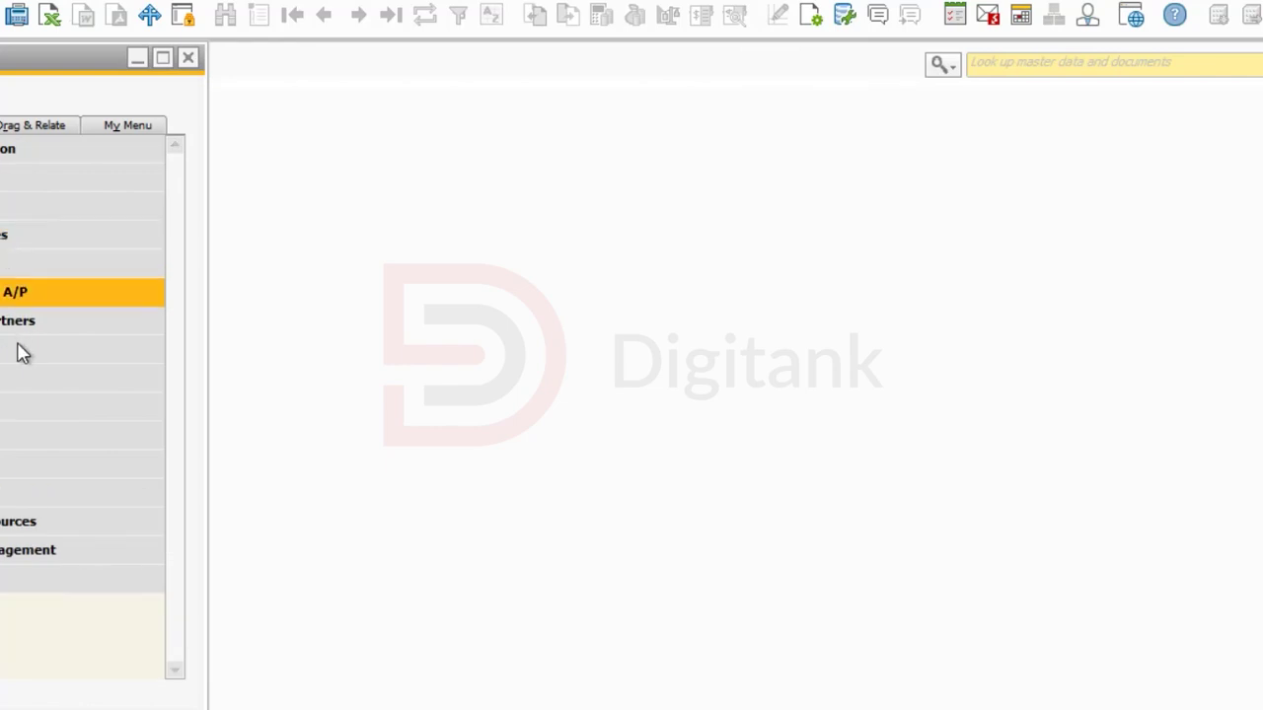
{"action": "left_click", "coordinate": [5, 264]}
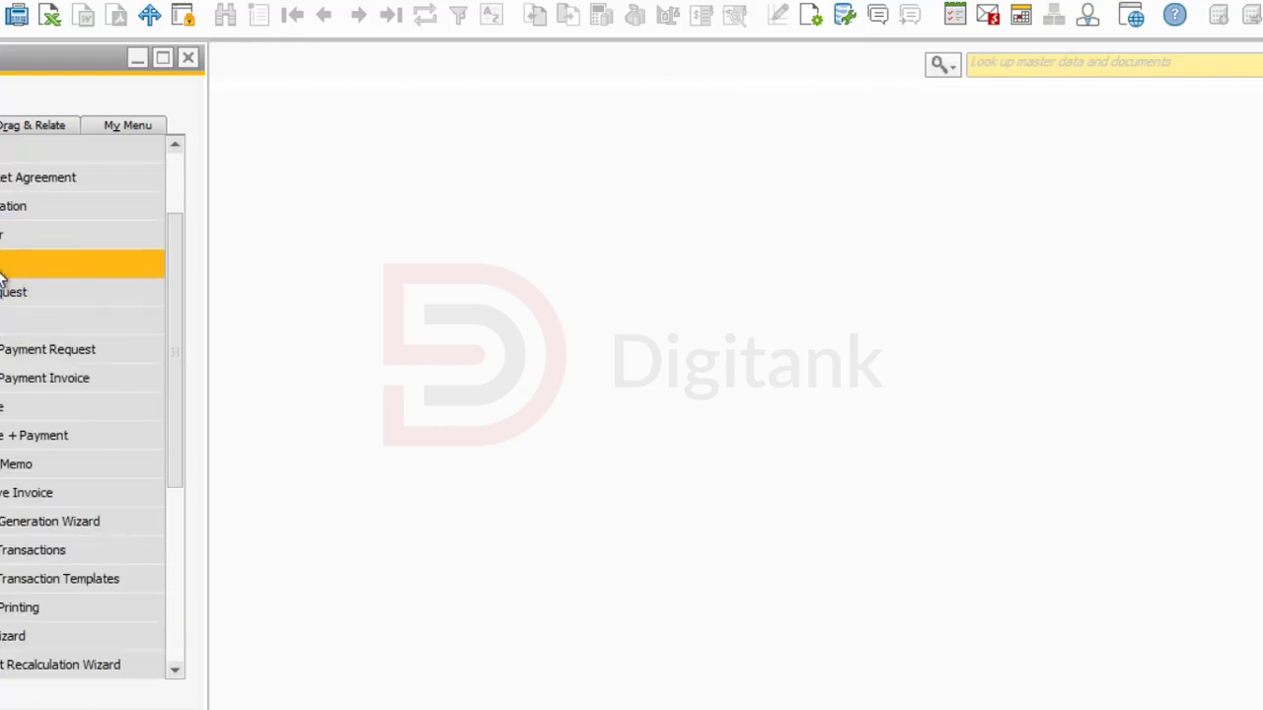
{"action": "left_click", "coordinate": [3, 273]}
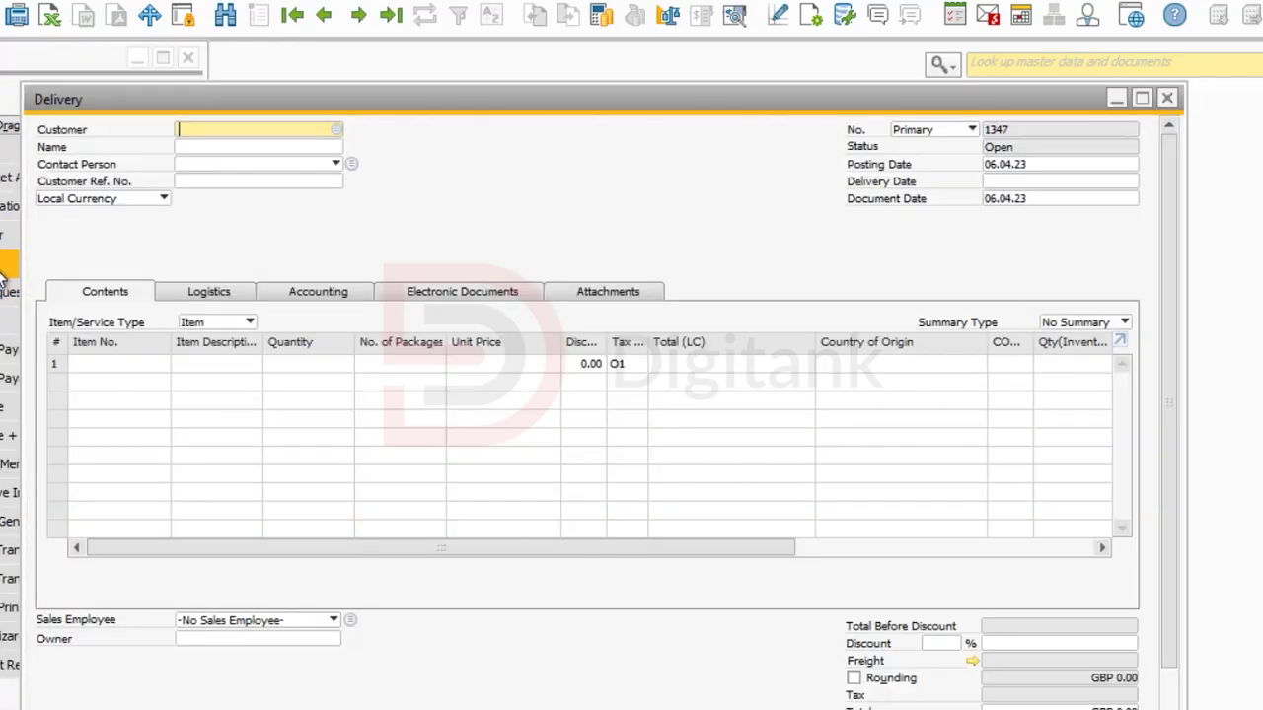
{"action": "left_click", "coordinate": [1142, 98]}
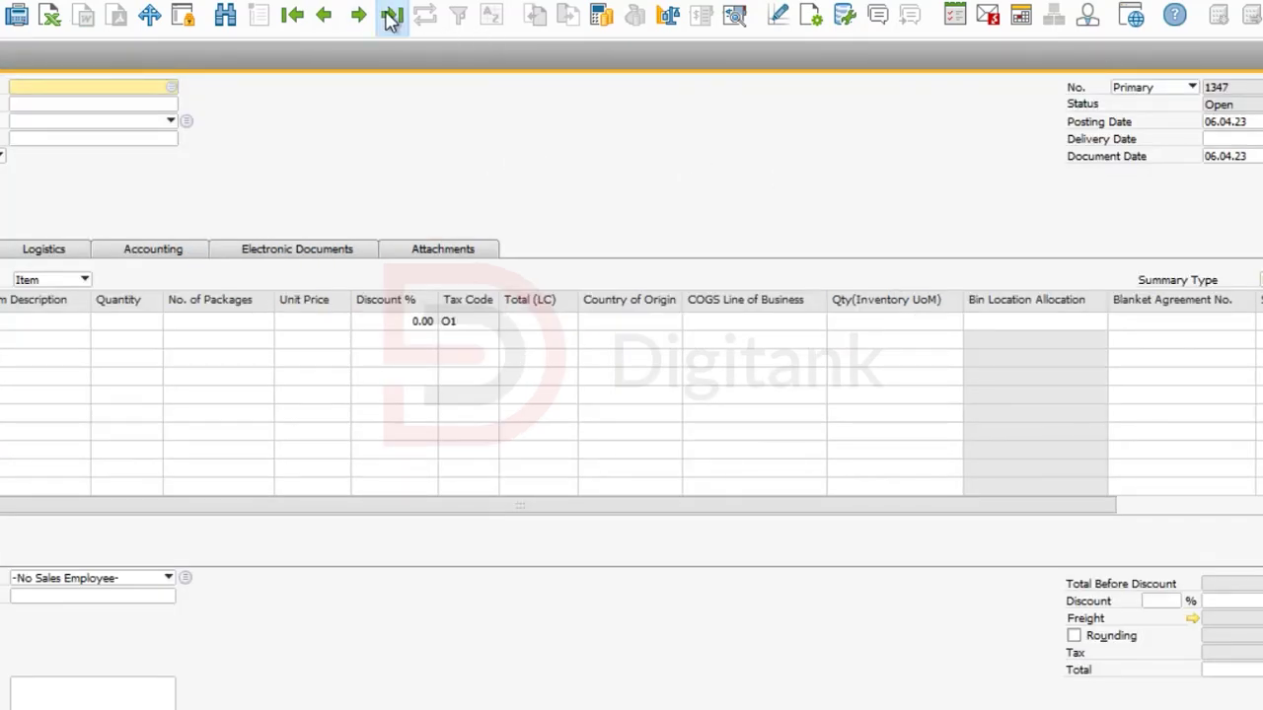
{"action": "left_click", "coordinate": [391, 16]}
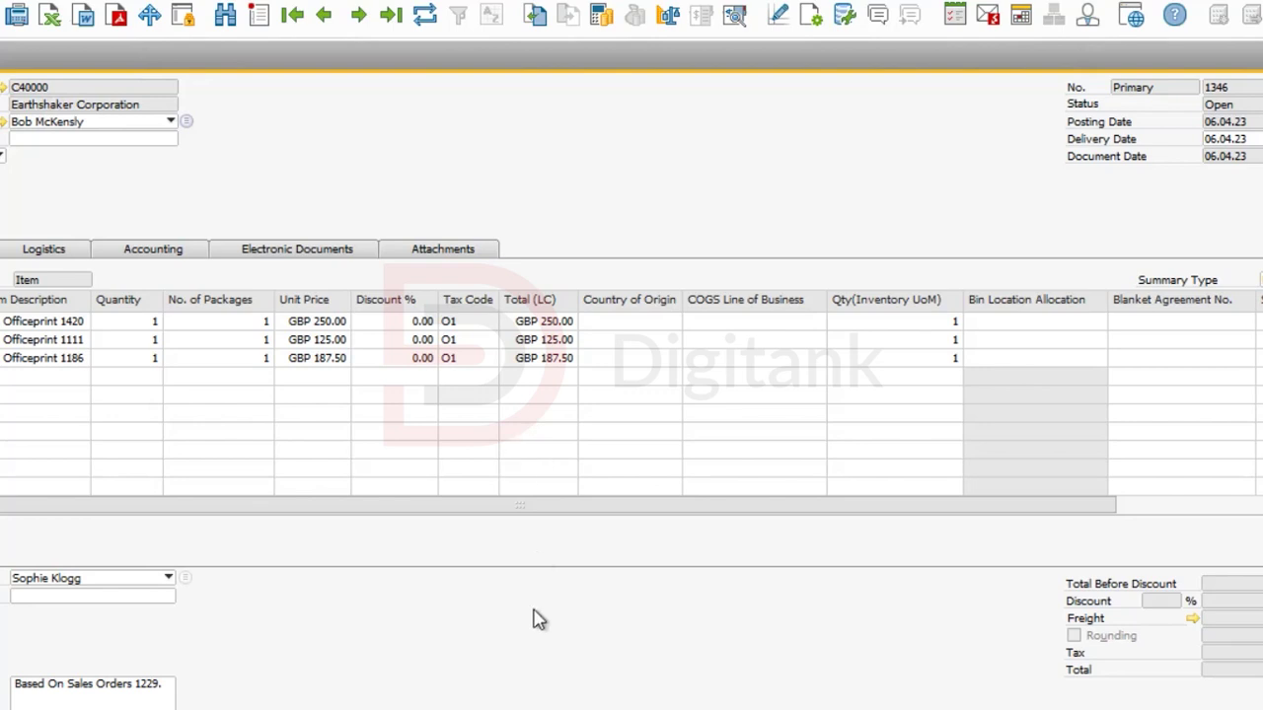
Review the delivery's item rows, view the master data of item A00001, and close it.
{"action": "scroll", "coordinate": [537, 614], "scroll_direction": "down", "scroll_amount": 2}
{"action": "scroll", "coordinate": [511, 562], "scroll_direction": "up", "scroll_amount": 2}
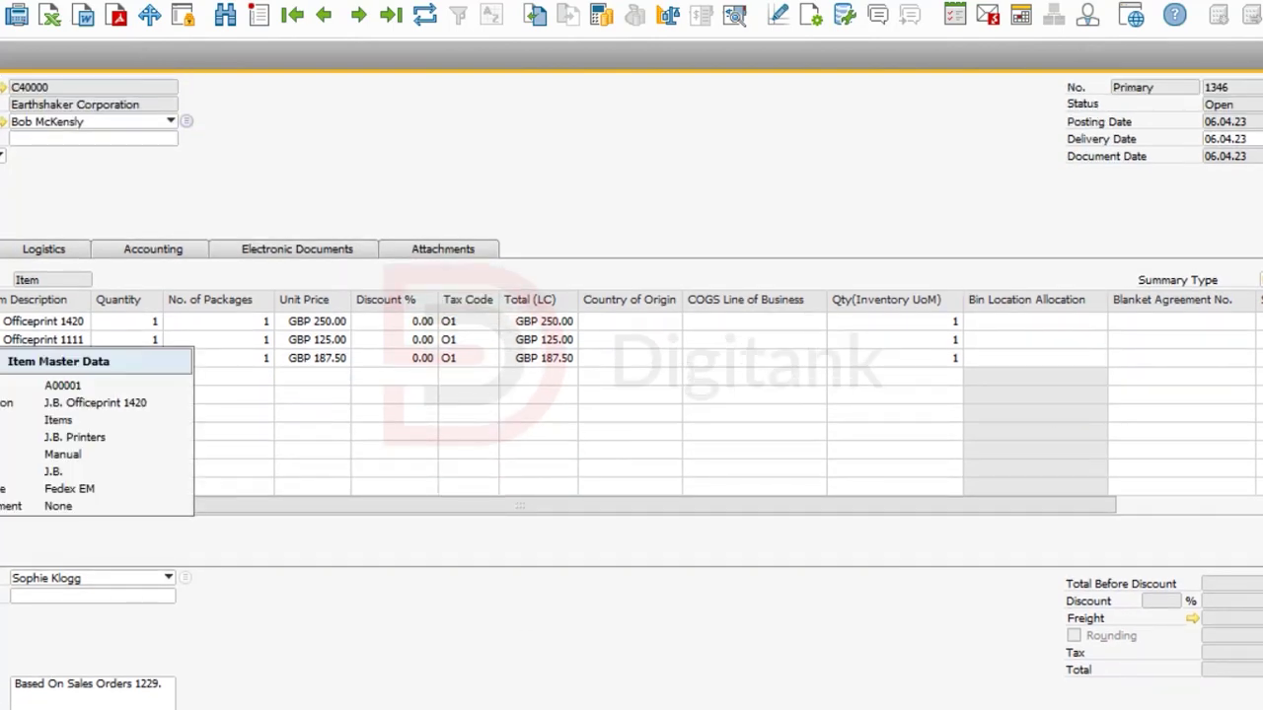
{"action": "left_click", "coordinate": [40, 320]}
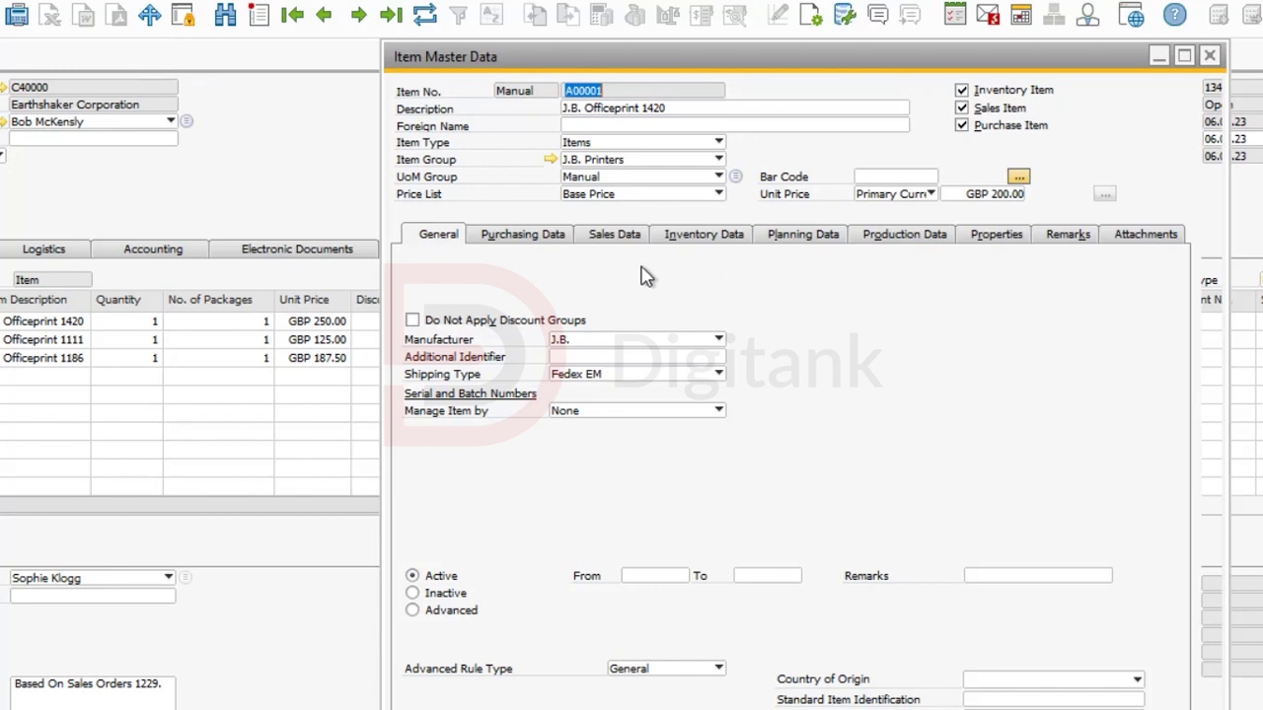
{"action": "left_click", "coordinate": [1210, 55]}
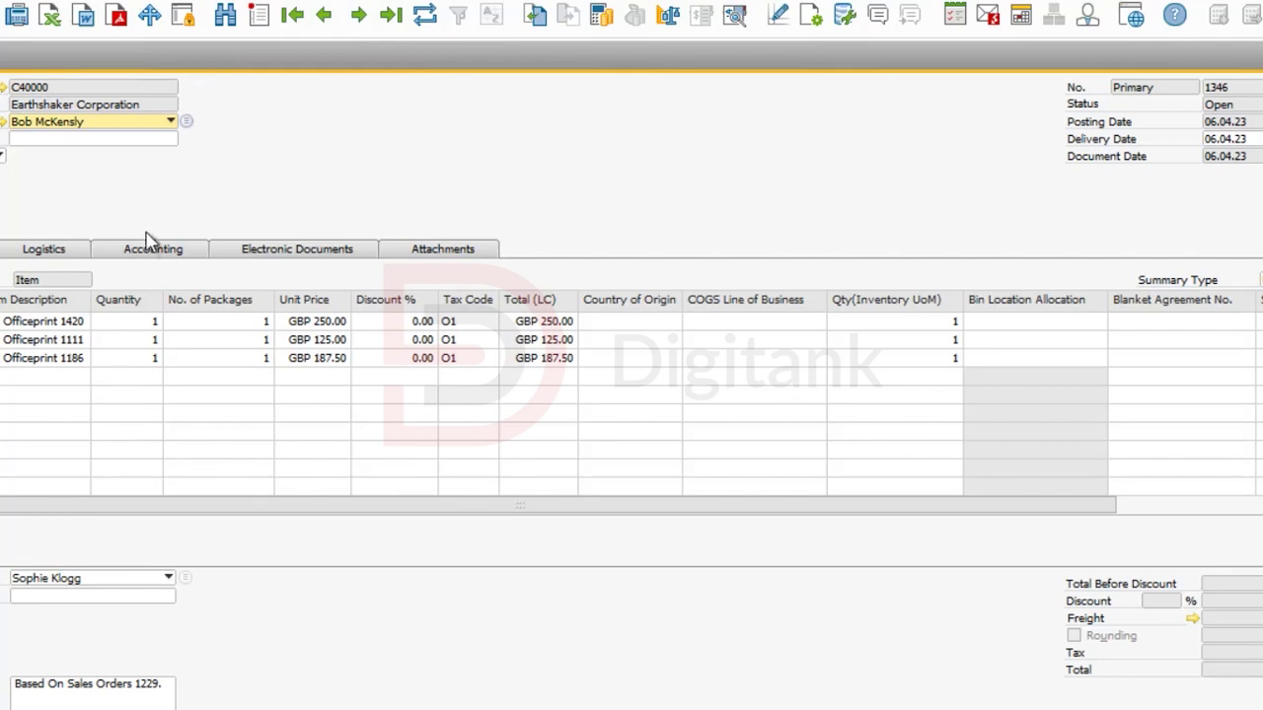
Review the journal entry linked in the delivery's accounting details, and close both the entry and the delivery.
{"action": "left_click", "coordinate": [148, 255]}
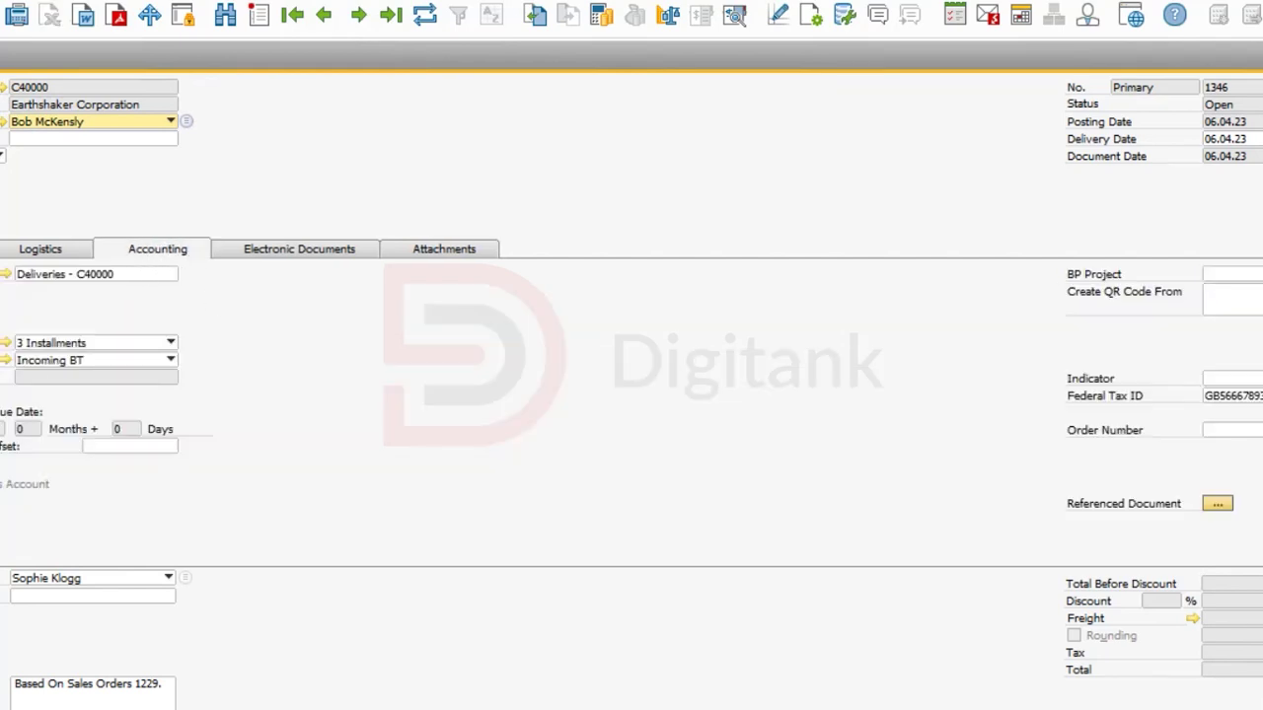
{"action": "left_click", "coordinate": [6, 275]}
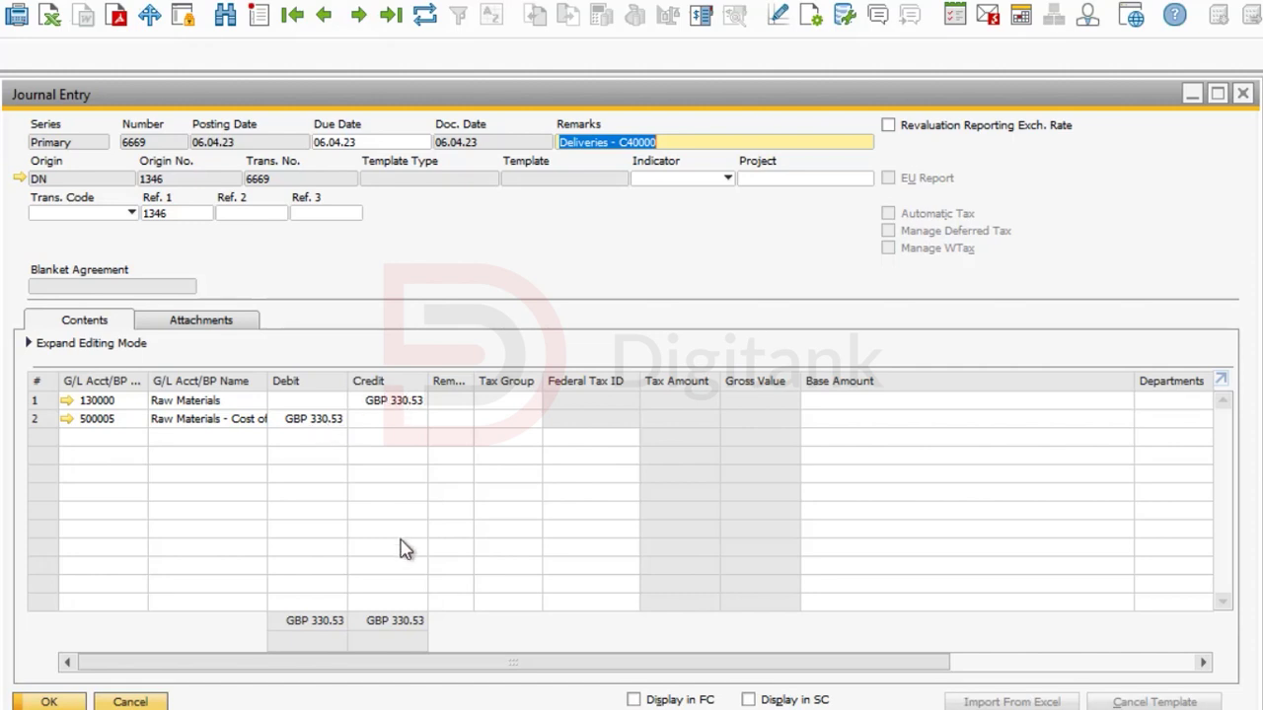
{"action": "left_click", "coordinate": [49, 702]}
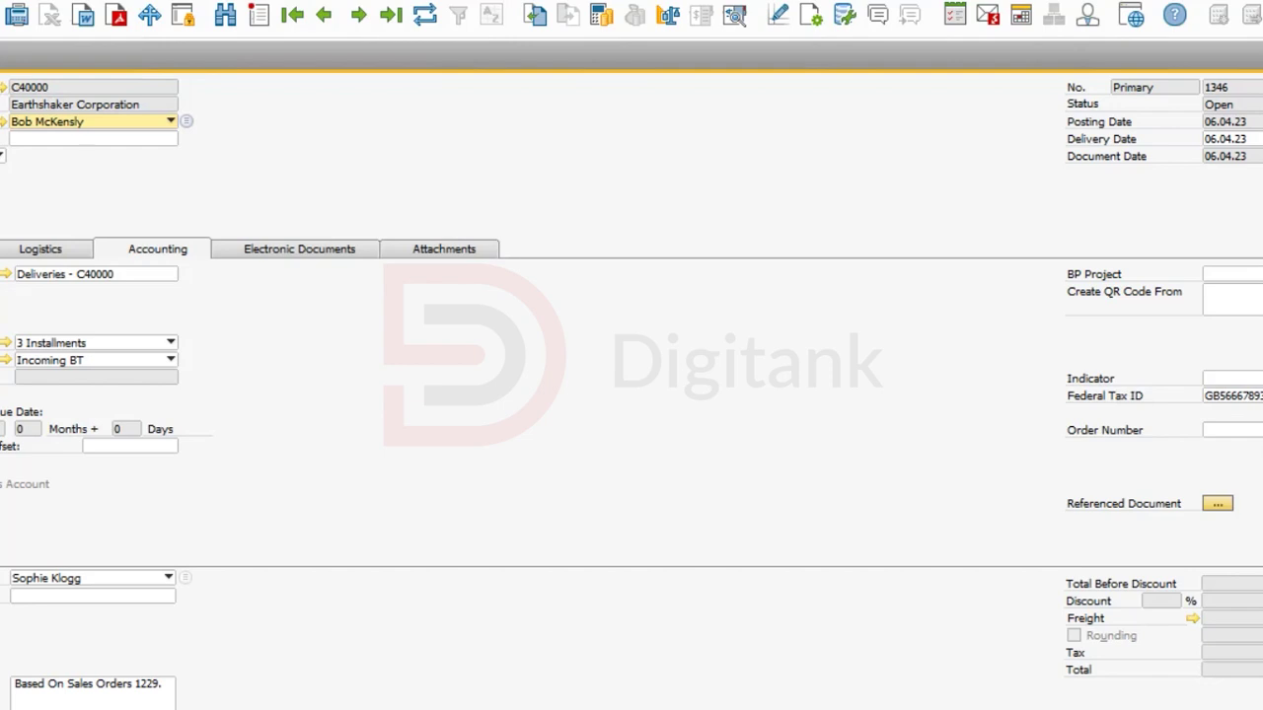
{"action": "left_click", "coordinate": [1261, 56]}
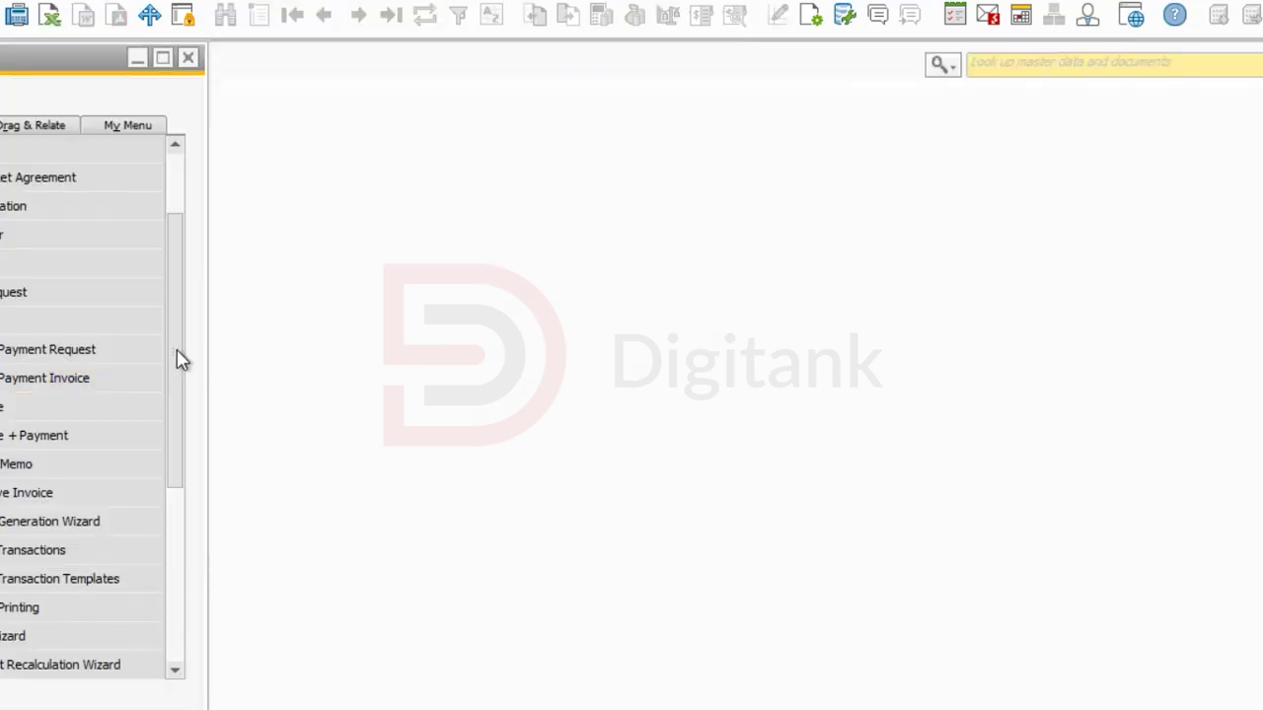
{"action": "scroll", "coordinate": [178, 372], "scroll_direction": "up", "scroll_amount": 2}
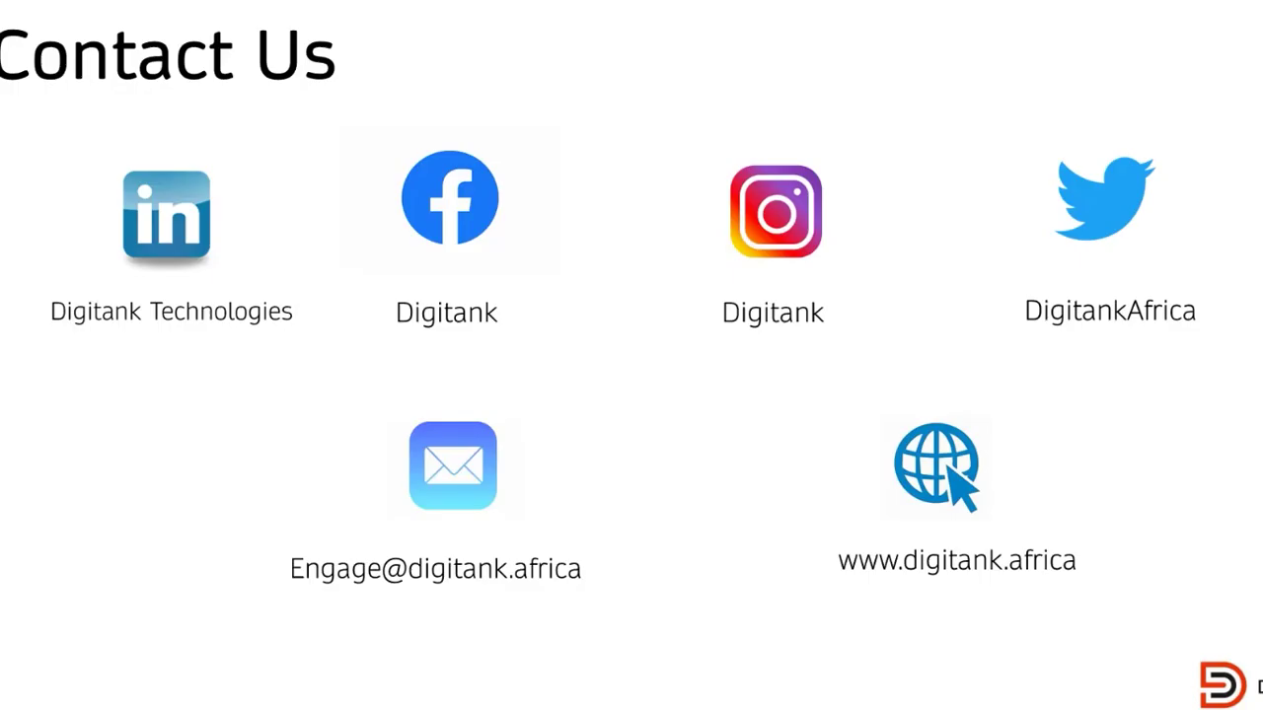